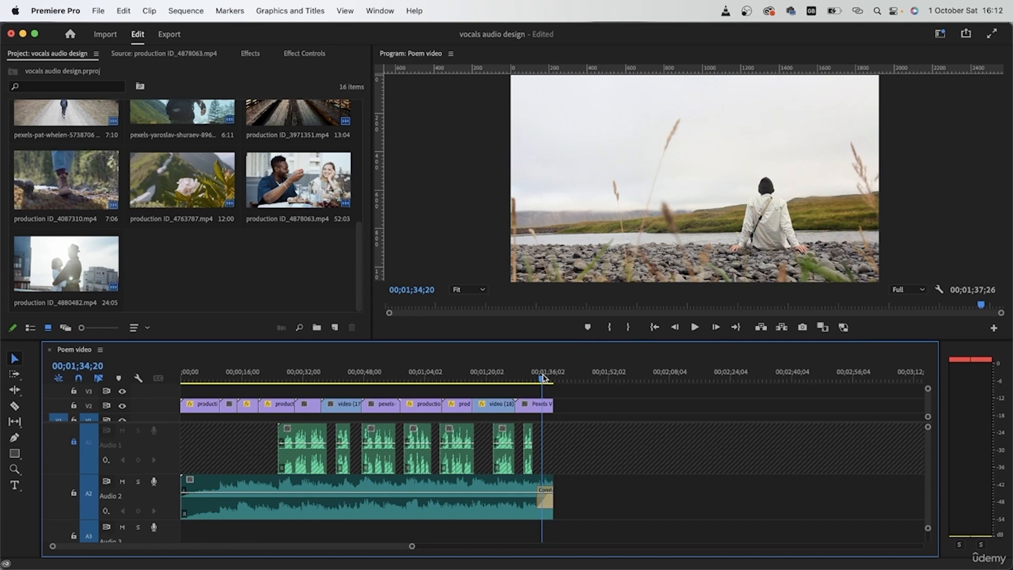
# - Unlock the Audio 1 track and mute both the Audio 1 and Audio 2 tracks
pyautogui.click(198, 377)
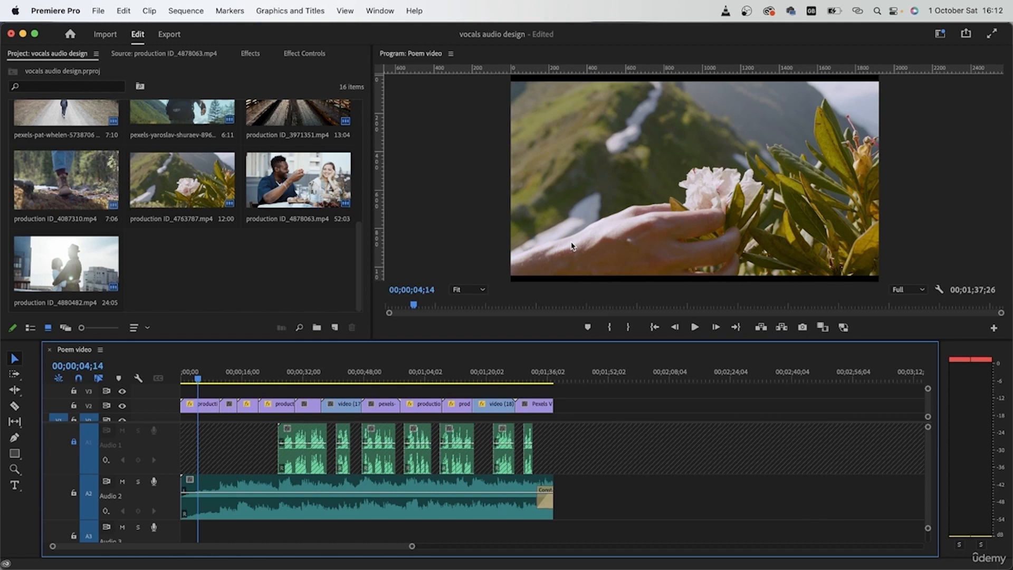
pyautogui.click(74, 443)
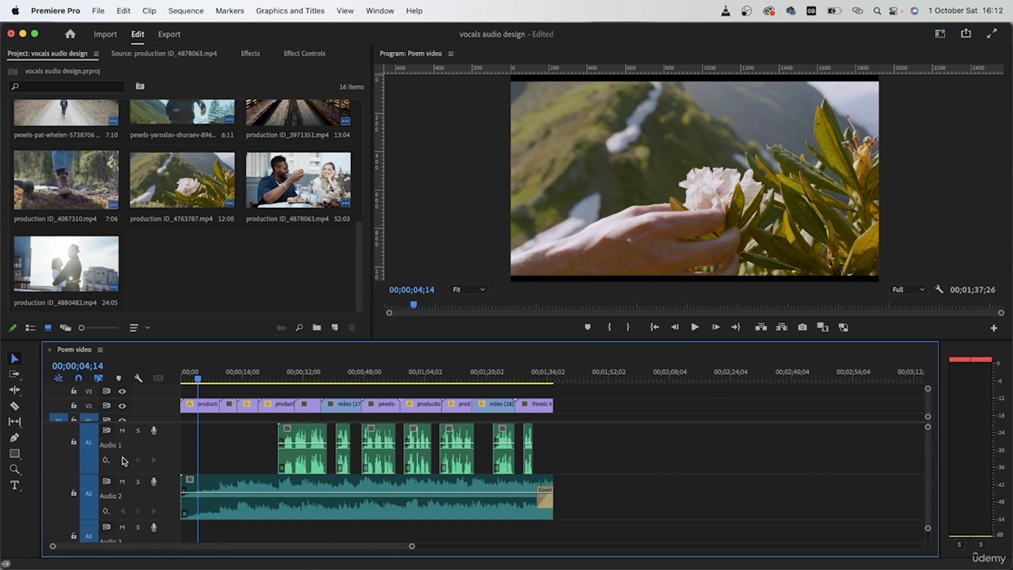
pyautogui.click(122, 431)
pyautogui.click(122, 481)
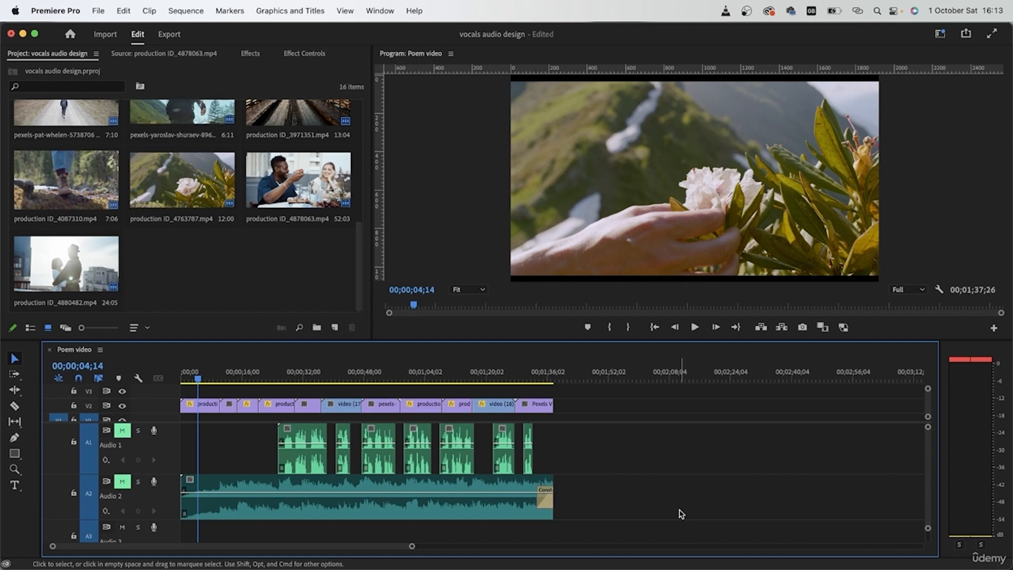
pyautogui.moveTo(628, 443); pyautogui.dragTo(675, 463)
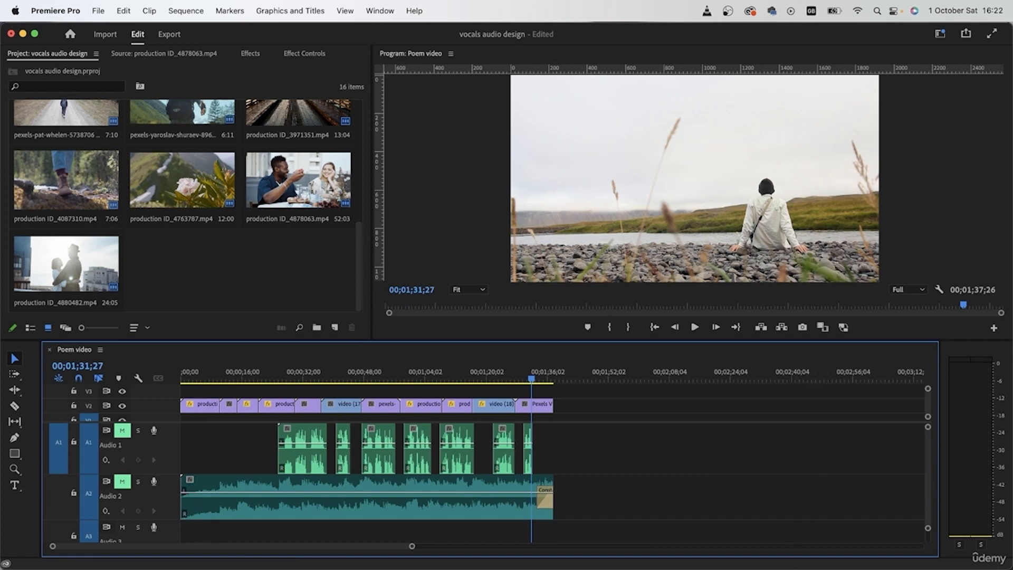
# - Create a new bin in the project and name it "music and vocal"
pyautogui.scroll(5, 199, 296)
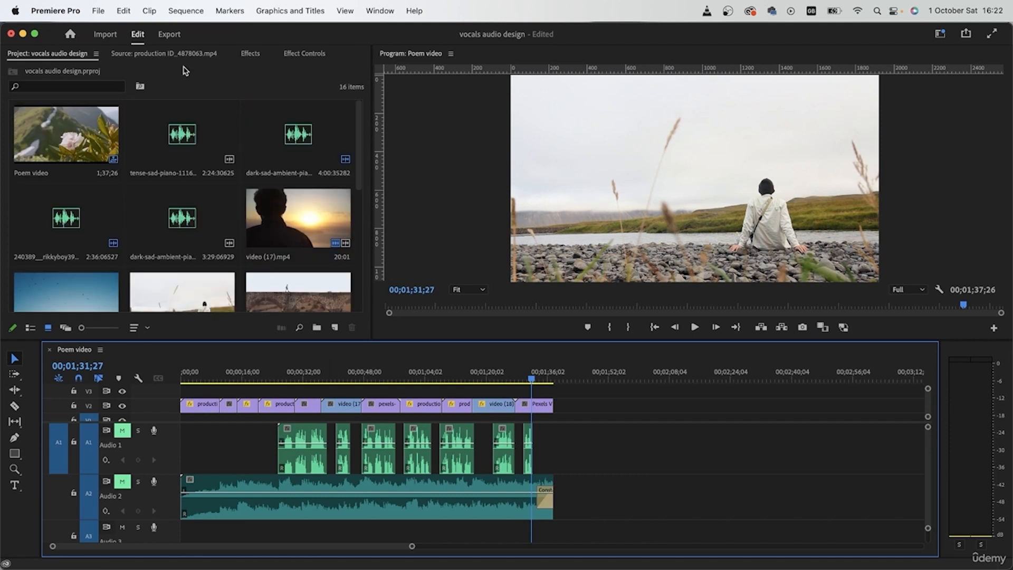
pyautogui.click(241, 92)
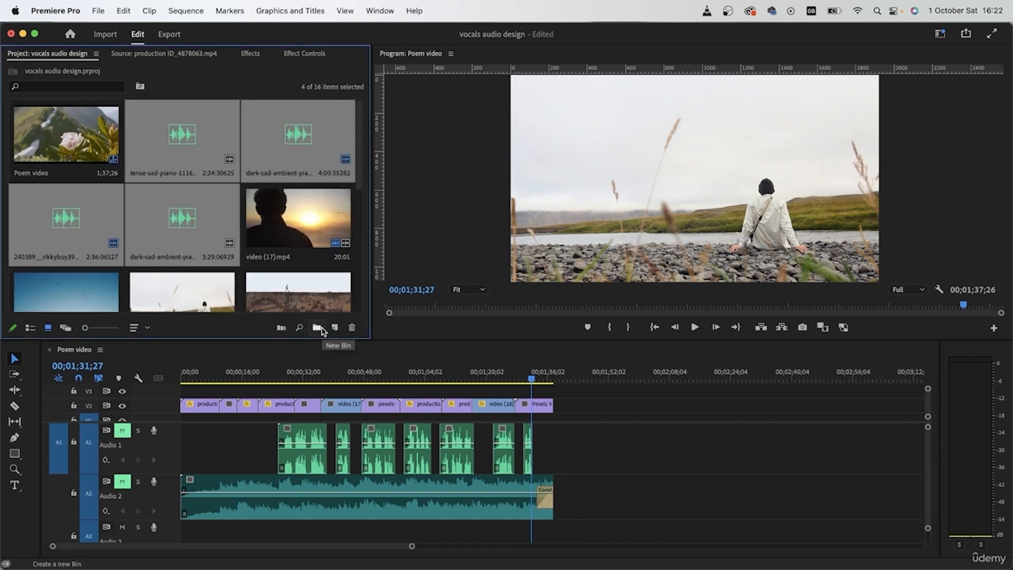
pyautogui.click(318, 327)
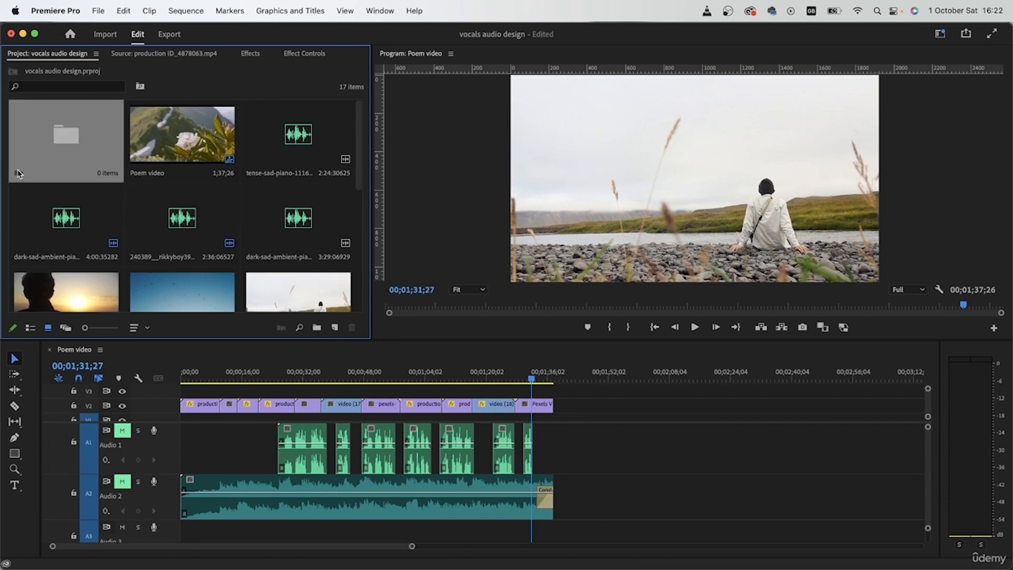
pyautogui.click(20, 173)
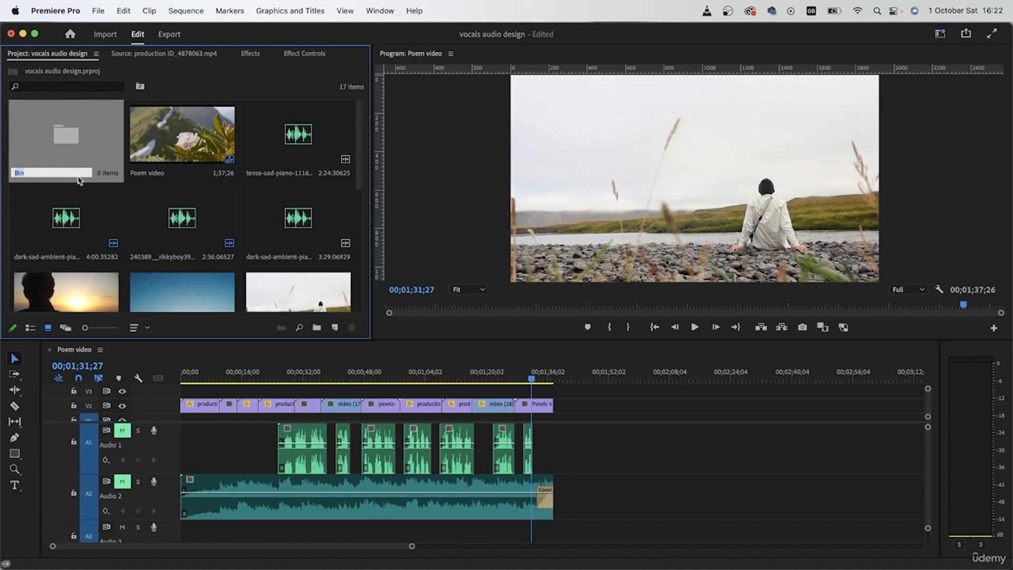
pyautogui.press('BackSpace')
pyautogui.write('music and vocal')
pyautogui.press('Return')
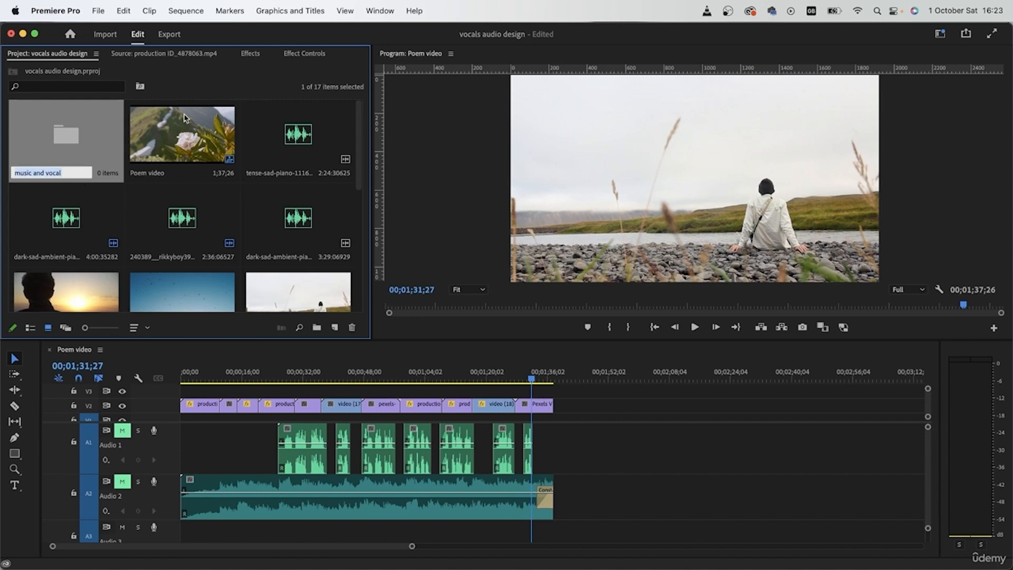
# - Move the four audio files into the "music and vocal" bin, check its contents and return to the project root
pyautogui.click(270, 127)
pyautogui.keyDown('shift'); pyautogui.click(290, 235); pyautogui.keyUp('shift')
pyautogui.moveTo(21, 232); pyautogui.dragTo(64, 157)
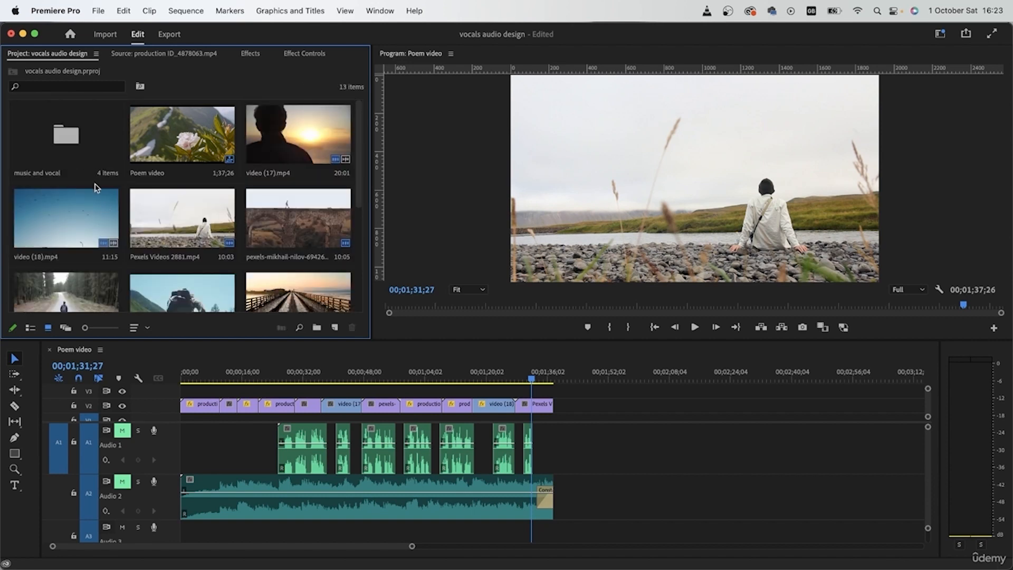
pyautogui.doubleClick(79, 147)
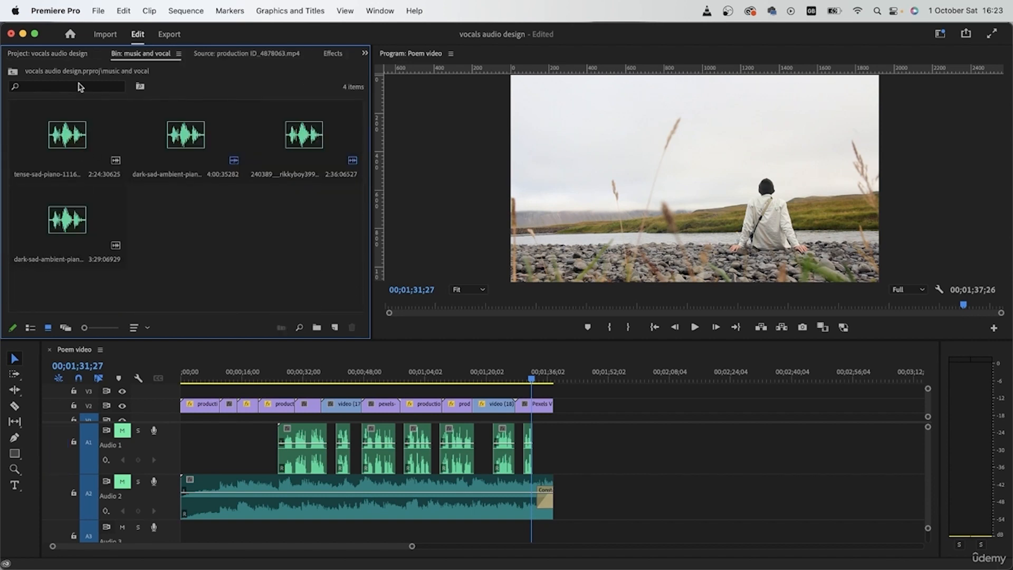
pyautogui.click(13, 72)
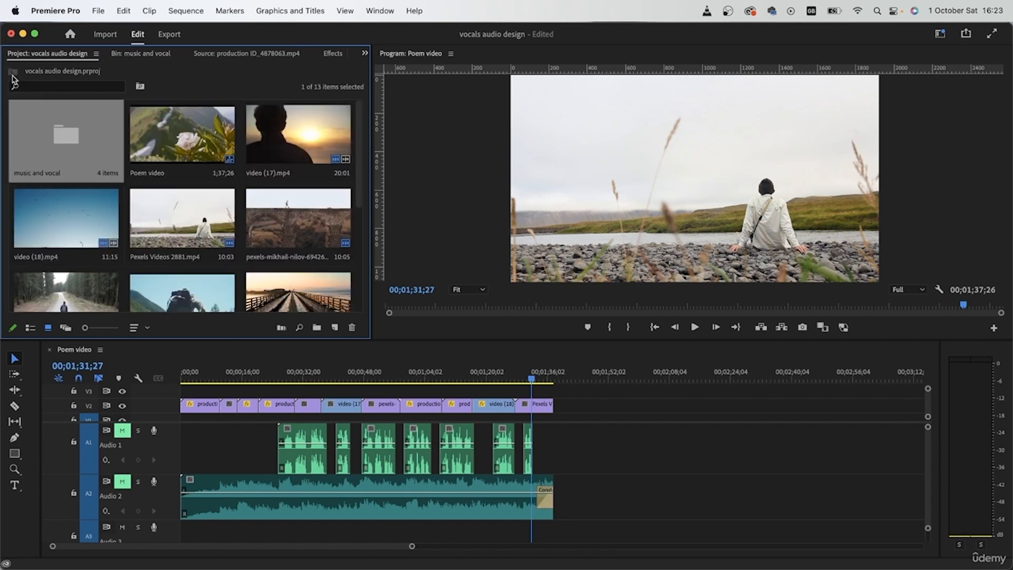
# - Create a second bin in the project root and name it "videos"
pyautogui.scroll(-5, 128, 199)
pyautogui.click(161, 263)
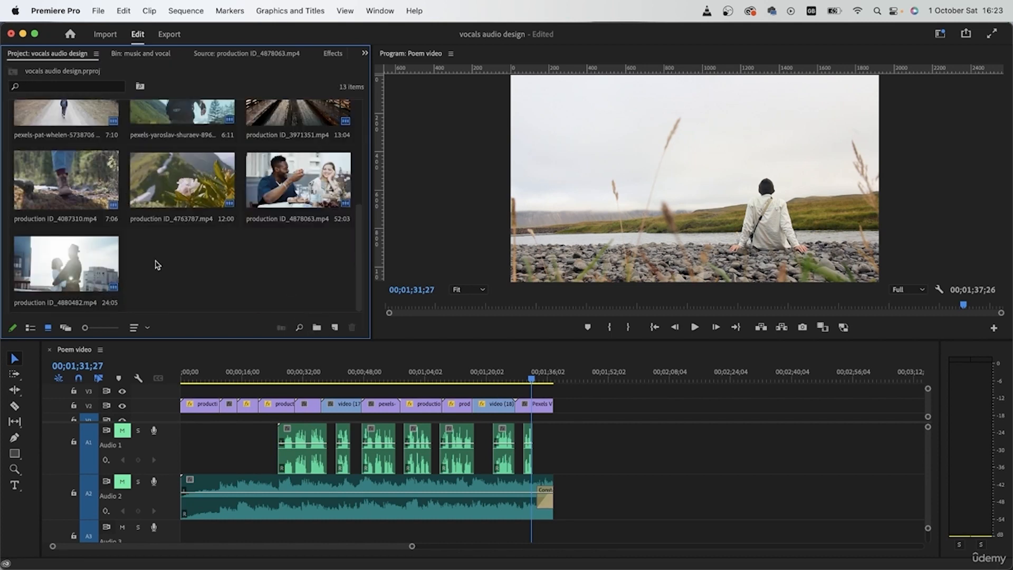
pyautogui.scroll(5, 154, 261)
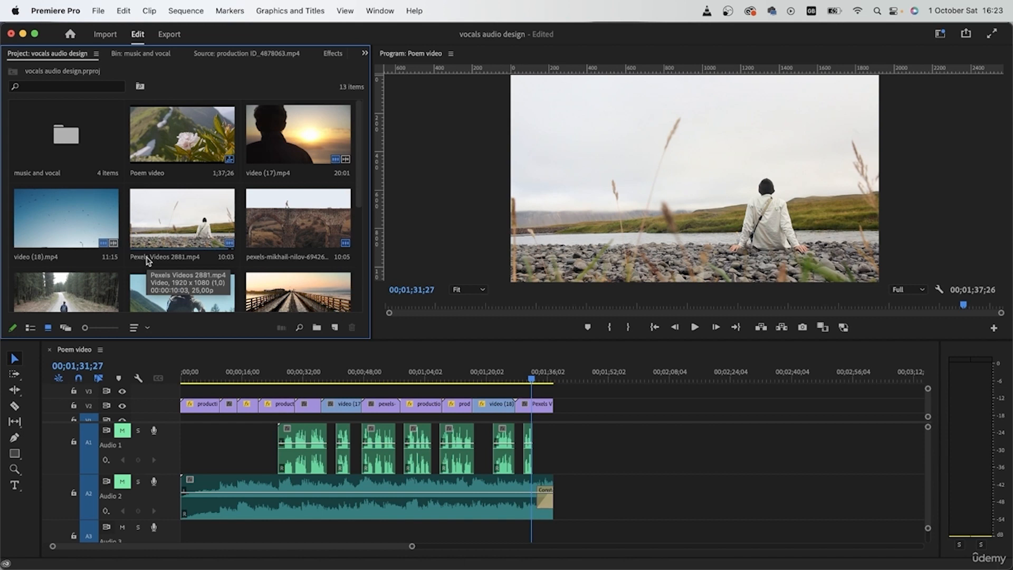
pyautogui.scroll(-5, 158, 251)
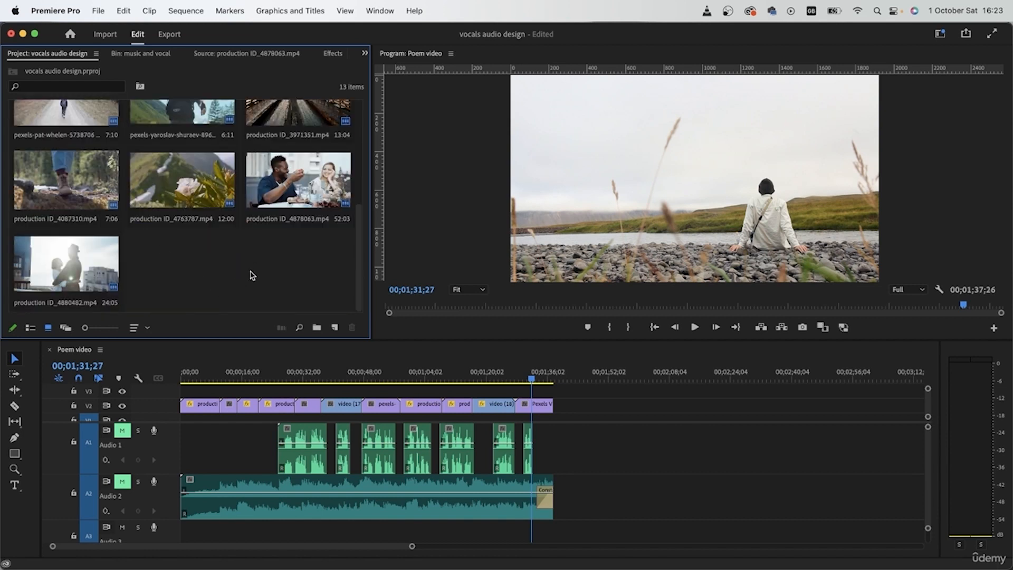
pyautogui.click(316, 326)
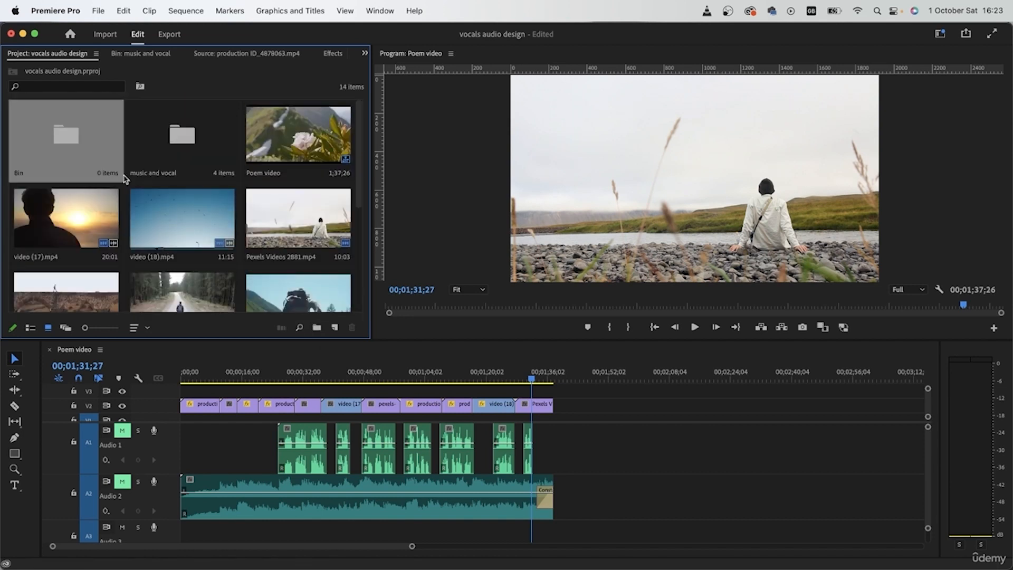
pyautogui.click(22, 173)
pyautogui.write('videos')
pyautogui.press('Return')
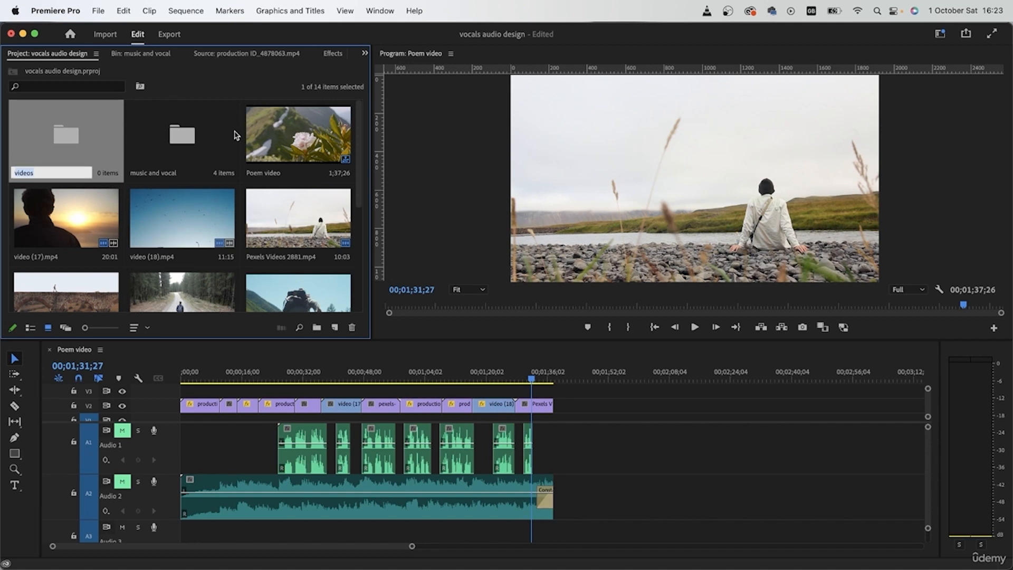
# - Move all the video clips except the Poem video sequence into the "videos" bin
pyautogui.click(272, 129)
pyautogui.click(25, 237)
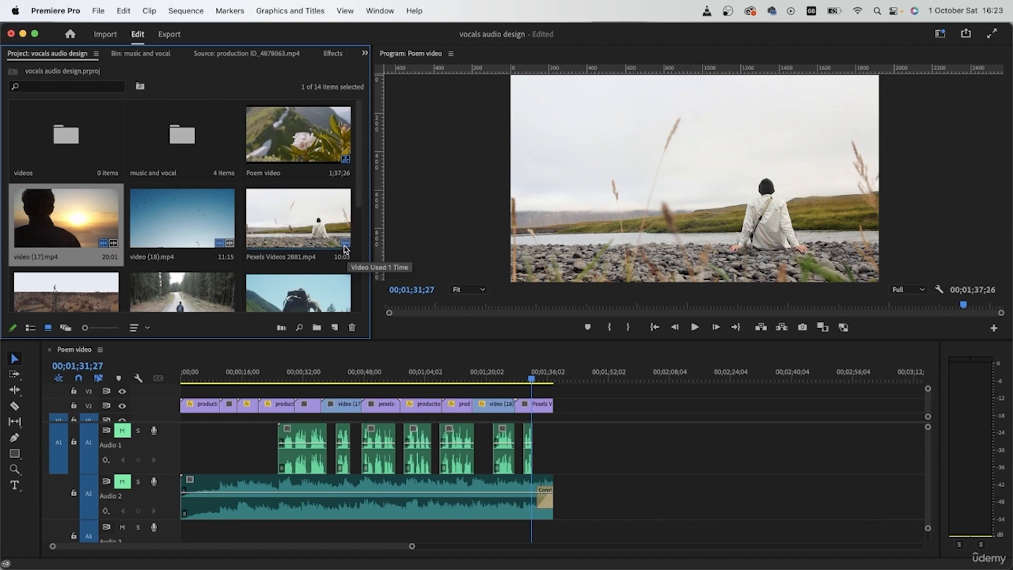
pyautogui.scroll(-5, 330, 254)
pyautogui.keyDown('shift'); pyautogui.click(197, 257); pyautogui.keyUp('shift')
pyautogui.scroll(5, 194, 253)
pyautogui.moveTo(150, 257); pyautogui.dragTo(65, 146)
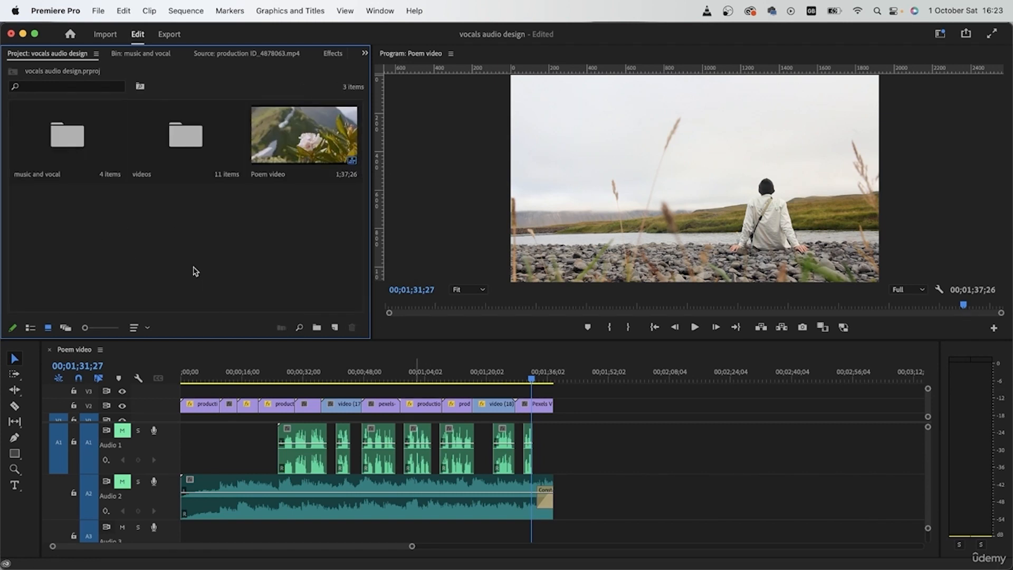
# - Import the four ambience files into the project: flock-of-seagulls, talking-people, park-may and bamboo-plants-in-wind
pyautogui.doubleClick(144, 244)
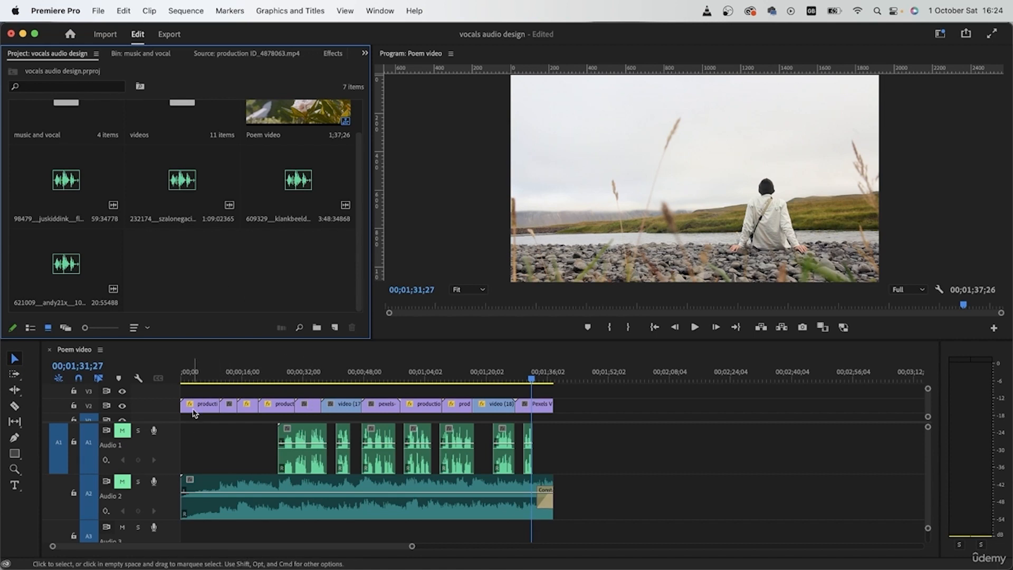
# - Play the opening flower and walking-boot shots of the sequence, and return the playhead to the start
pyautogui.click(193, 379)
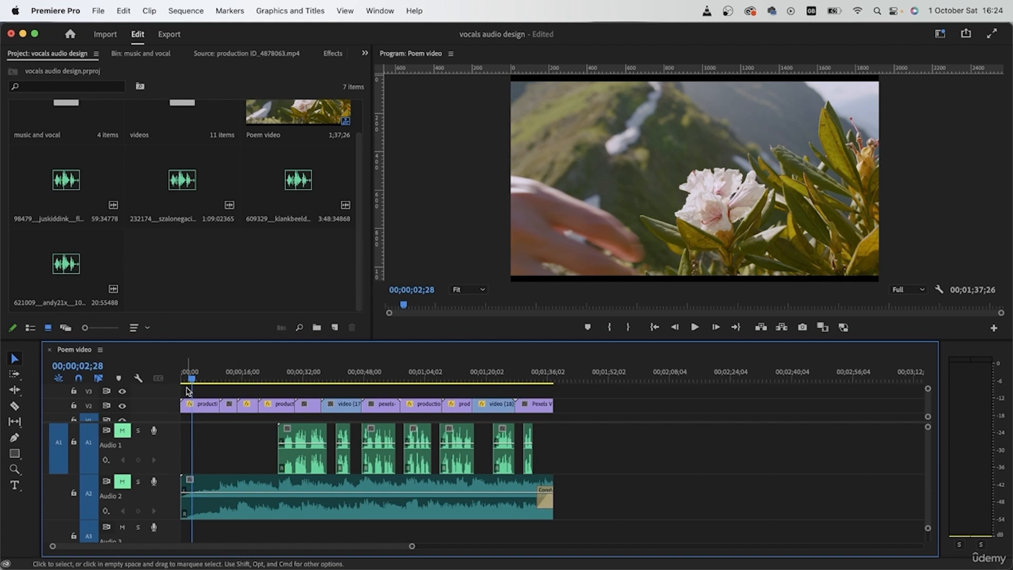
pyautogui.moveTo(191, 378); pyautogui.dragTo(165, 381)
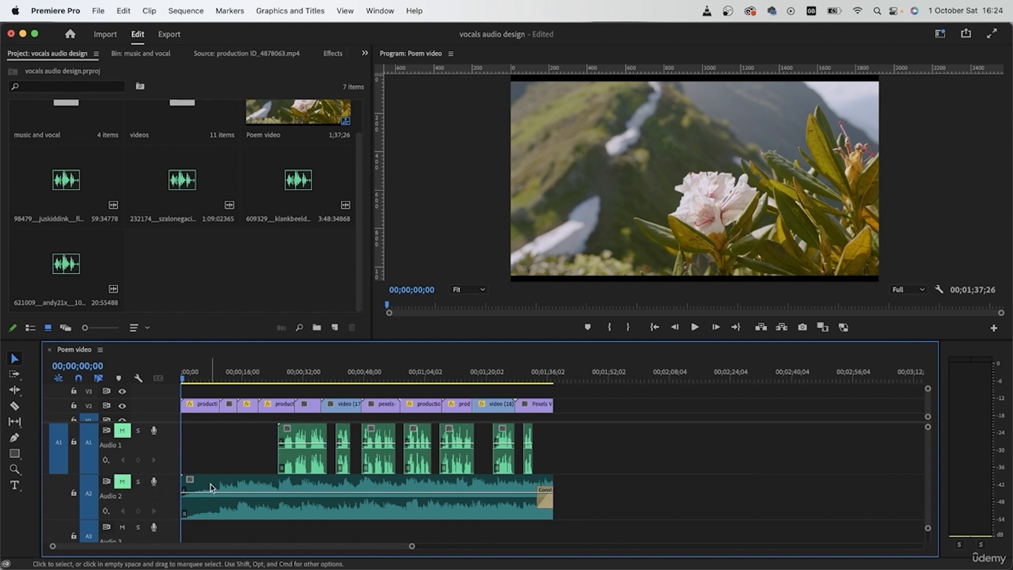
pyautogui.press('space')
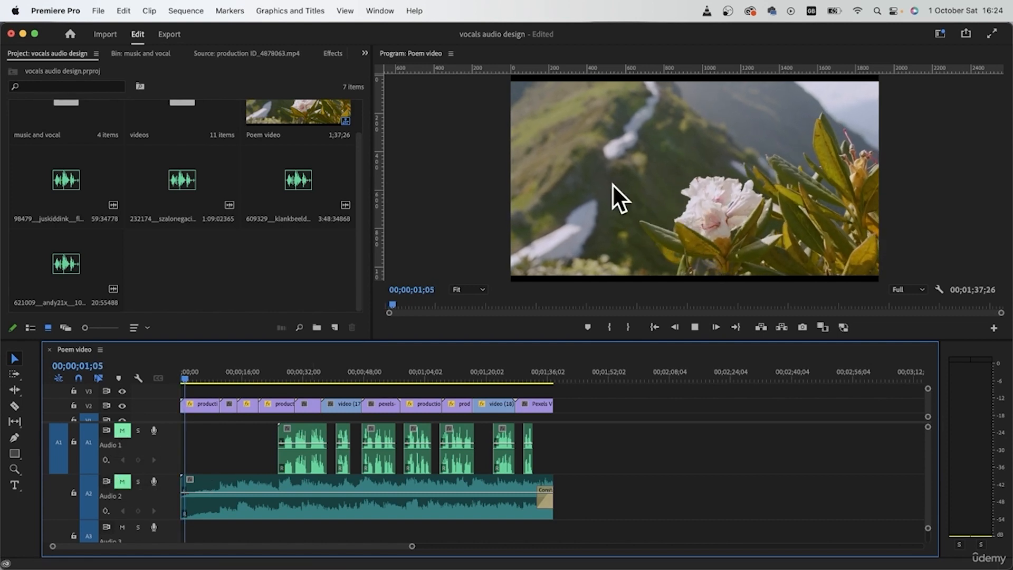
pyautogui.press('space')
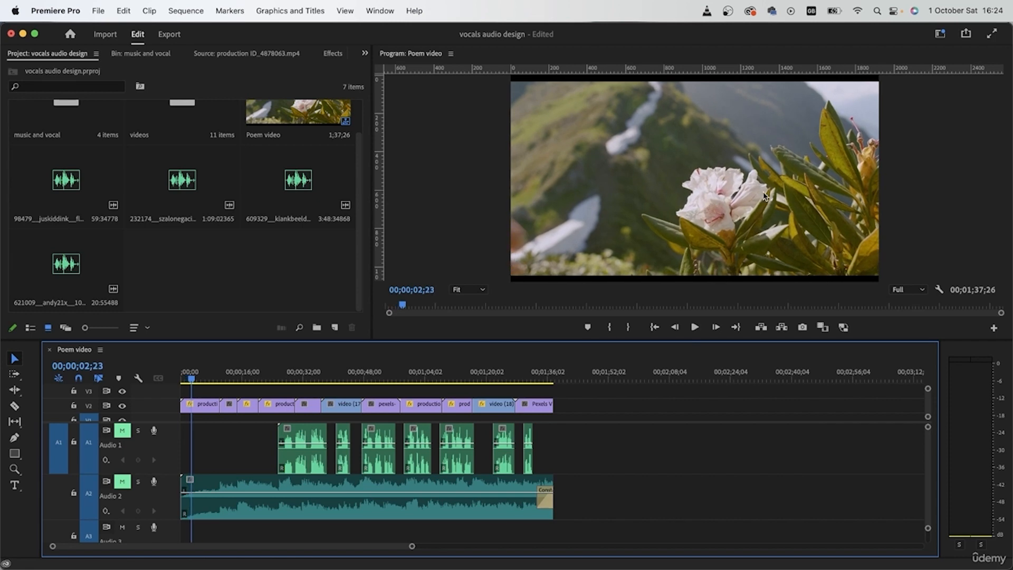
pyautogui.moveTo(199, 372); pyautogui.dragTo(215, 378)
pyautogui.press('space')
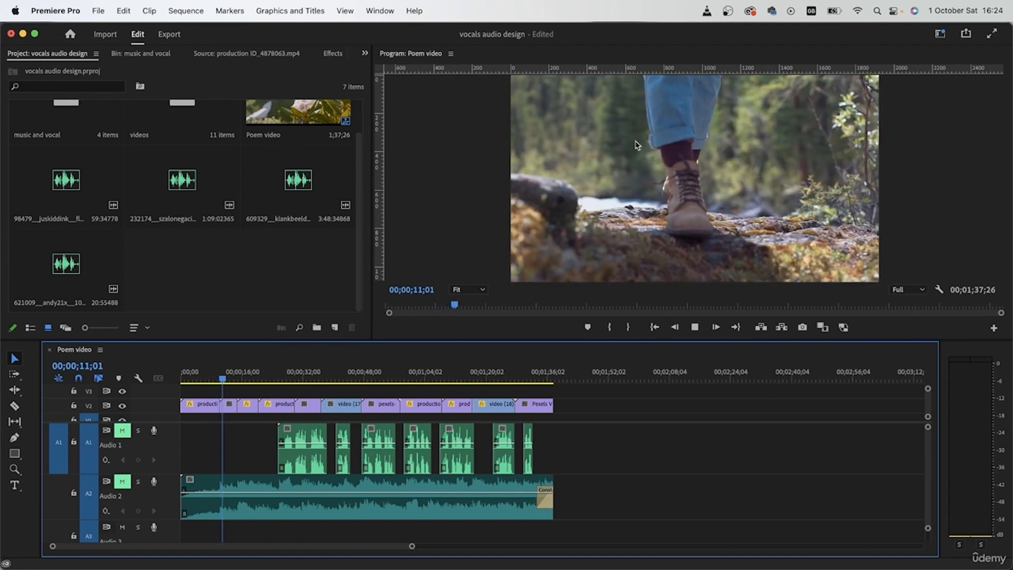
pyautogui.press('space')
pyautogui.moveTo(201, 372); pyautogui.dragTo(158, 375)
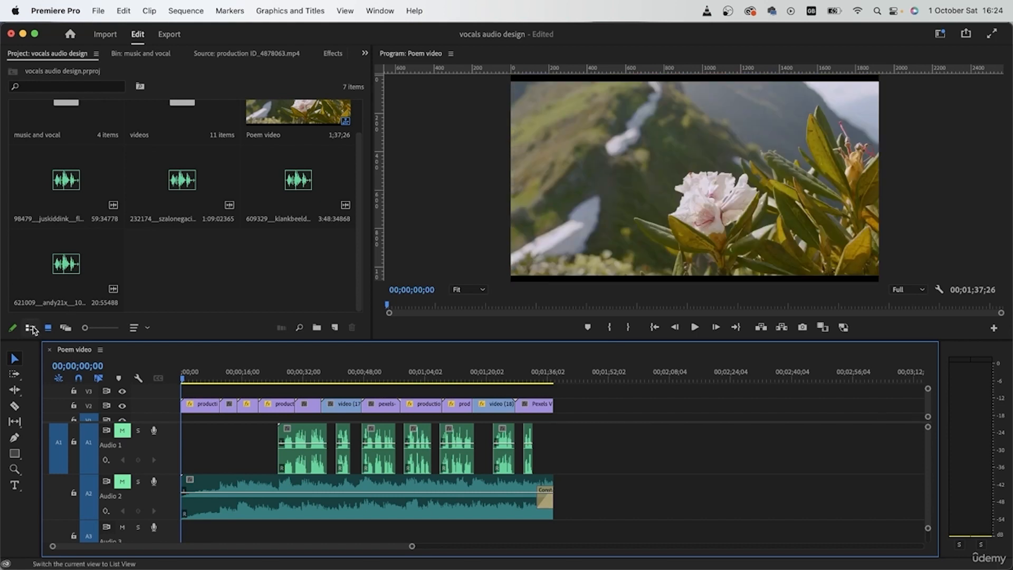
# - Show the project items as a list with a wider Name column and open the klankbeeld park-may sound in the Source Monitor
pyautogui.click(30, 328)
pyautogui.moveTo(137, 105); pyautogui.dragTo(274, 104)
pyautogui.click(159, 288)
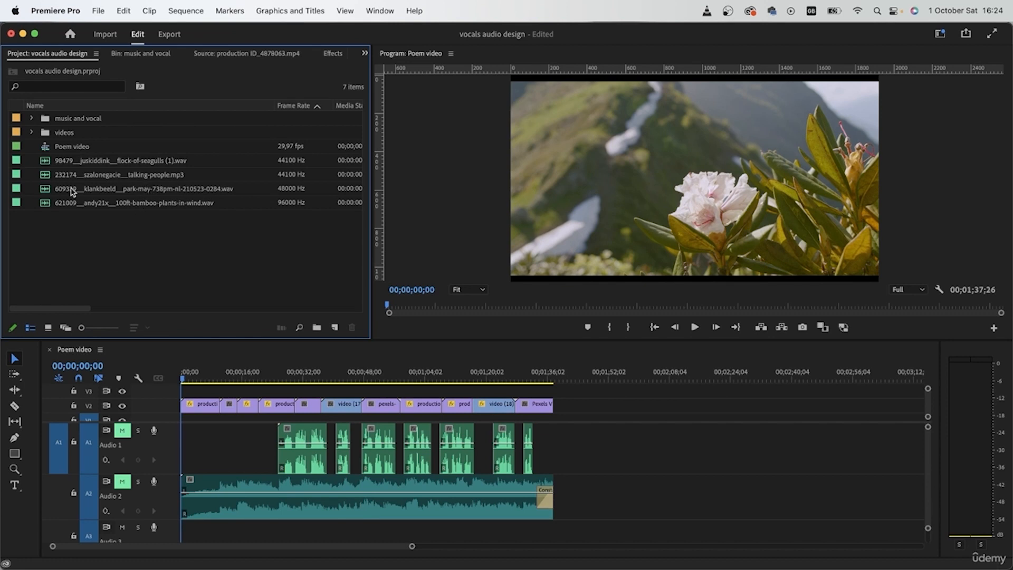
pyautogui.click(46, 193)
pyautogui.doubleClick(46, 193)
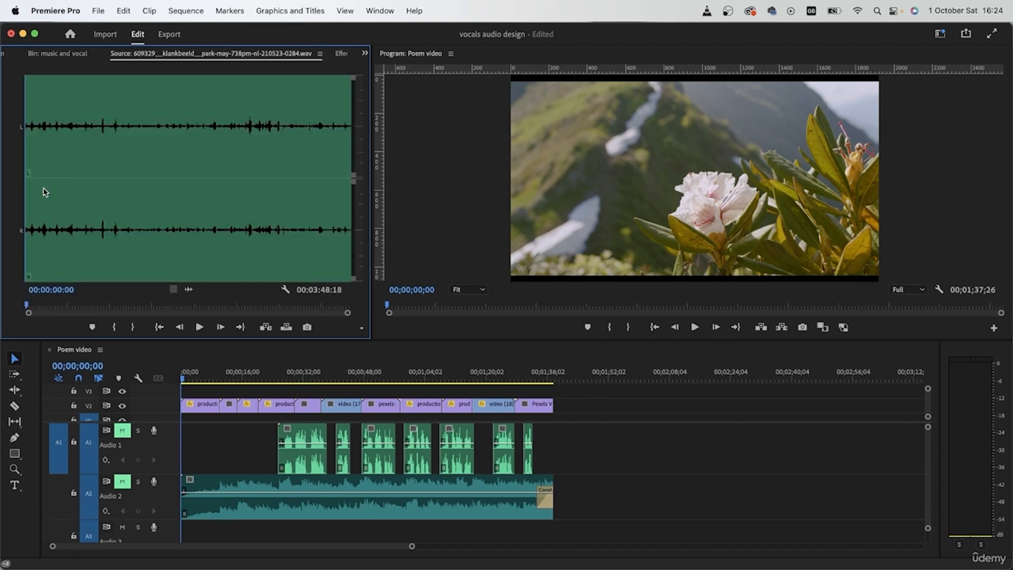
# - Mark the park sound's Out point at 00:00:20:19, place it at the start of Audio 1 and extend it to the first vocal clip
pyautogui.click(54, 306)
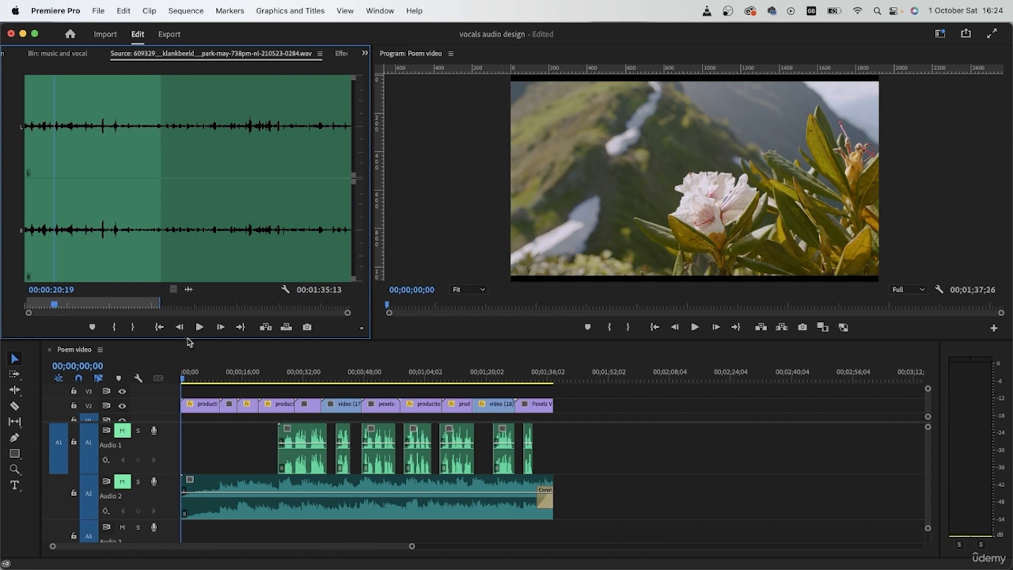
pyautogui.press('o')
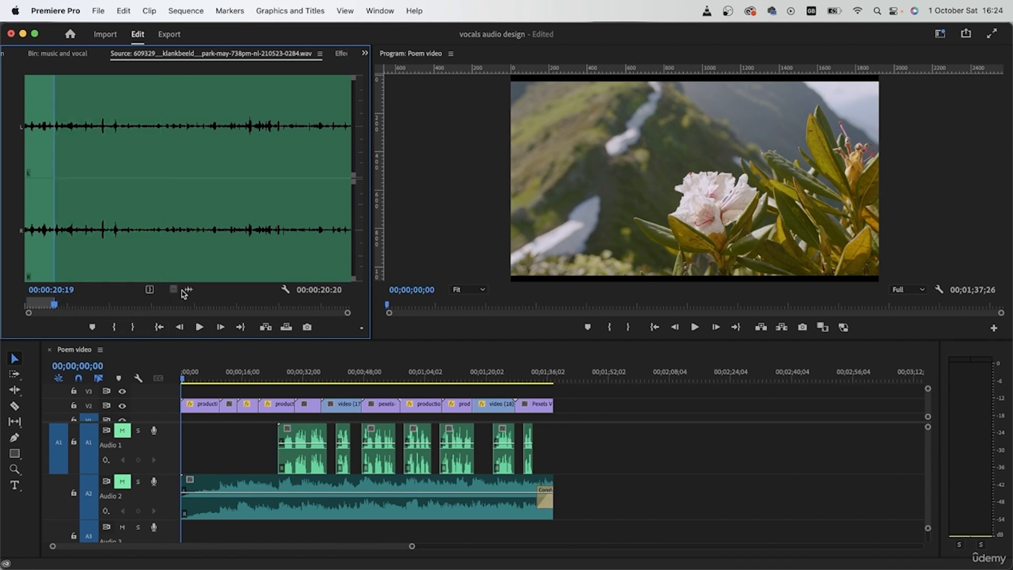
pyautogui.moveTo(189, 289); pyautogui.dragTo(188, 446)
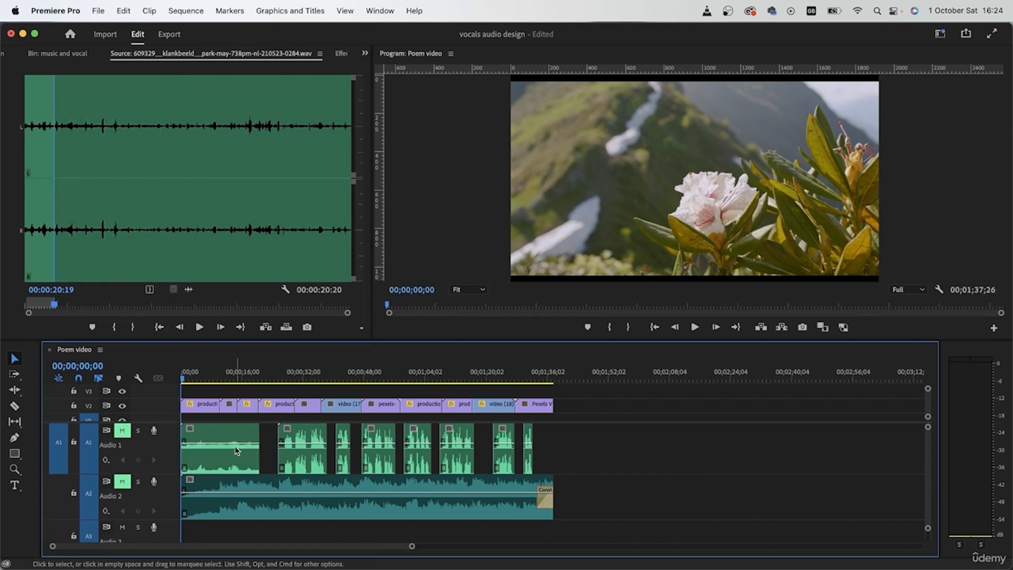
pyautogui.moveTo(258, 452); pyautogui.dragTo(278, 453)
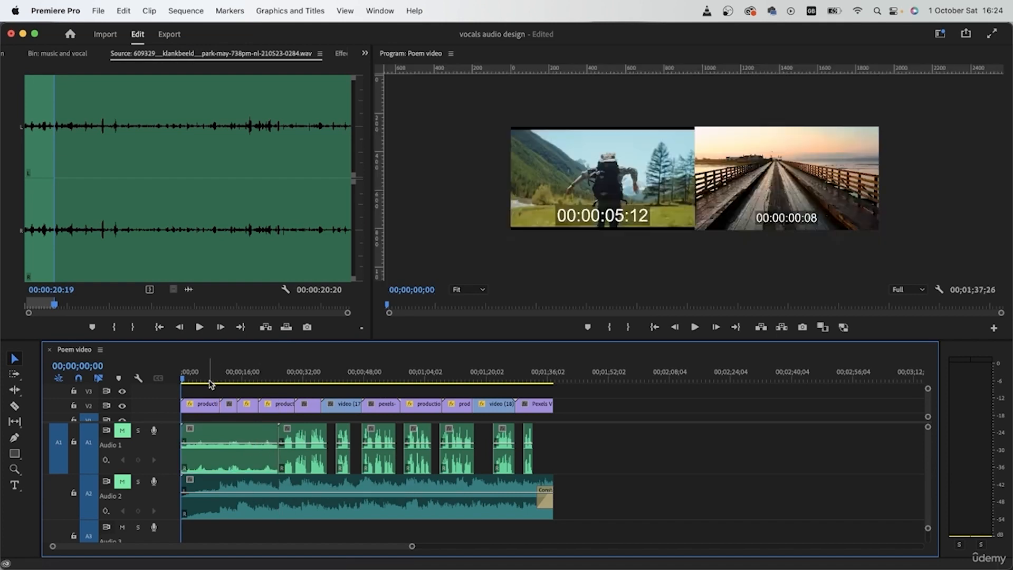
# - Unmute the Audio 1 and Audio 2 tracks and play the sequence from the start to hear the park ambience
pyautogui.click(122, 430)
pyautogui.press('space')
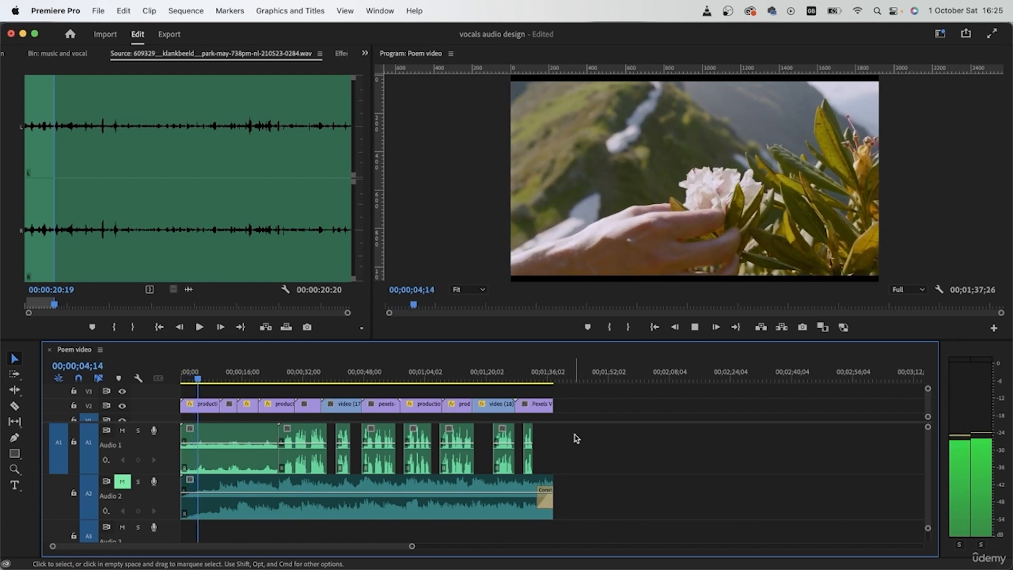
pyautogui.press('space')
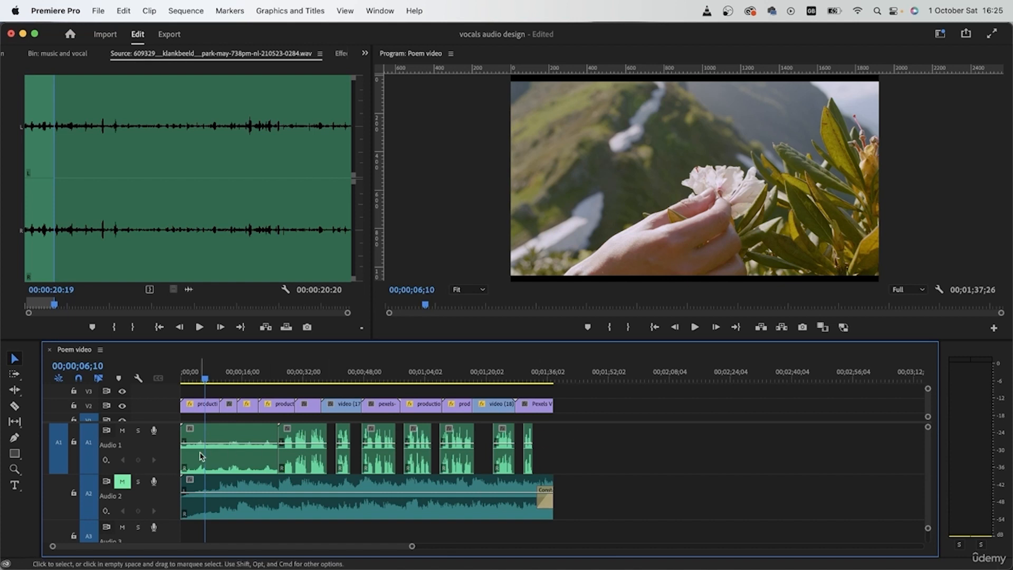
pyautogui.press('Home')
pyautogui.press('space')
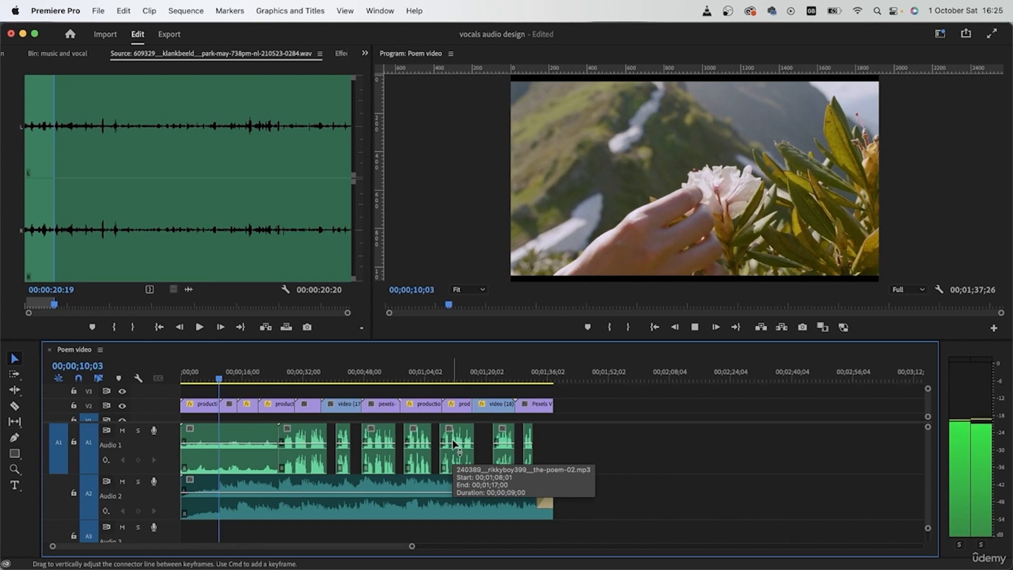
# - Stop playback, select the park clip on Audio 1, and check the hiker shot and the bridge shot at 00;00;23;24
pyautogui.press('space')
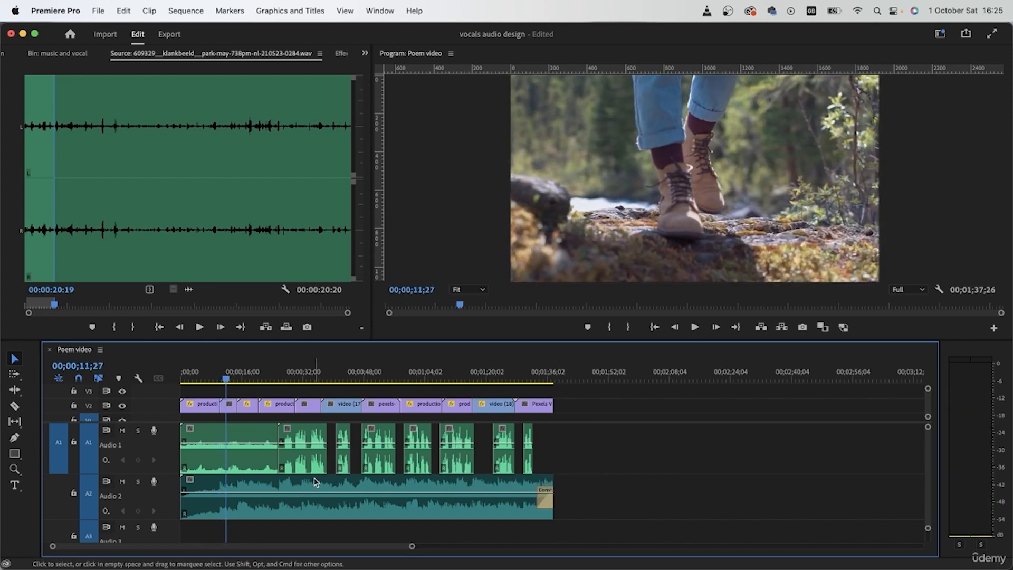
pyautogui.press('d')
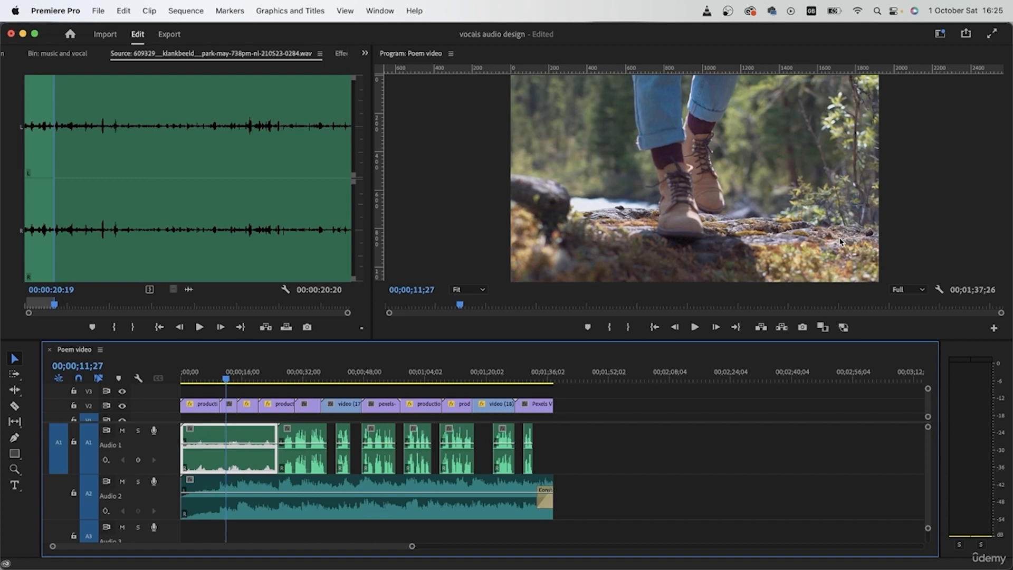
pyautogui.press('space')
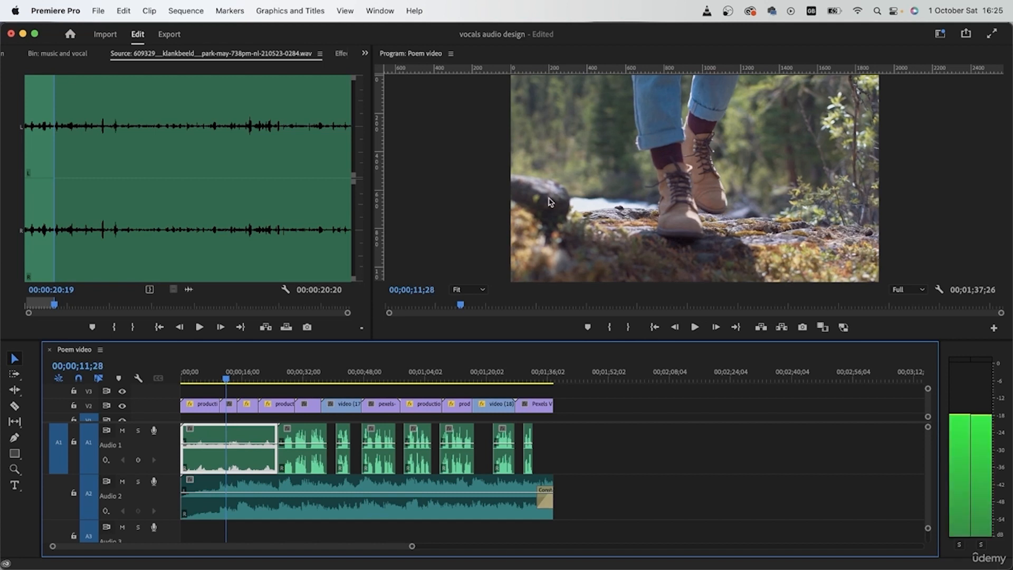
pyautogui.click(244, 376)
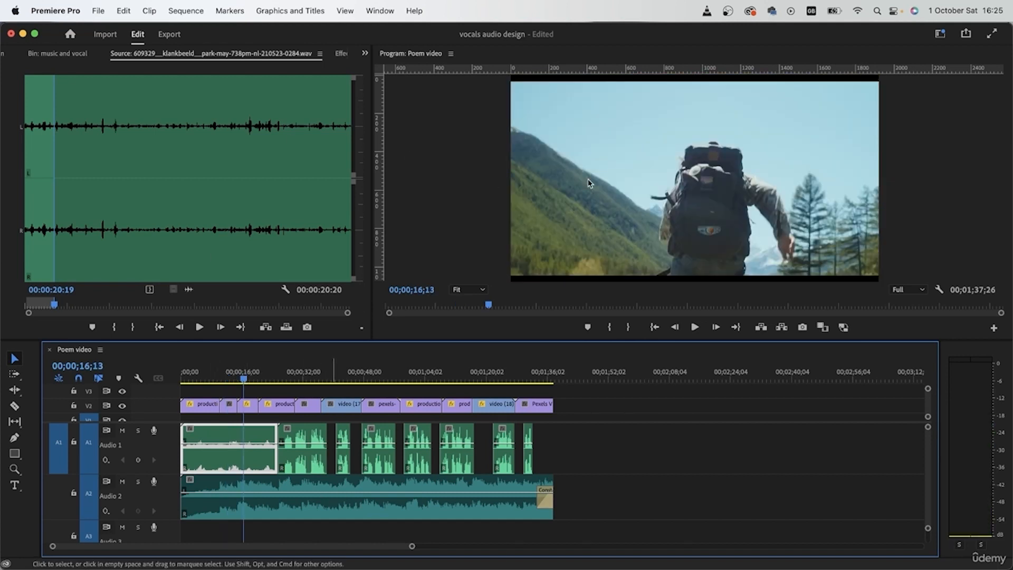
pyautogui.click(273, 375)
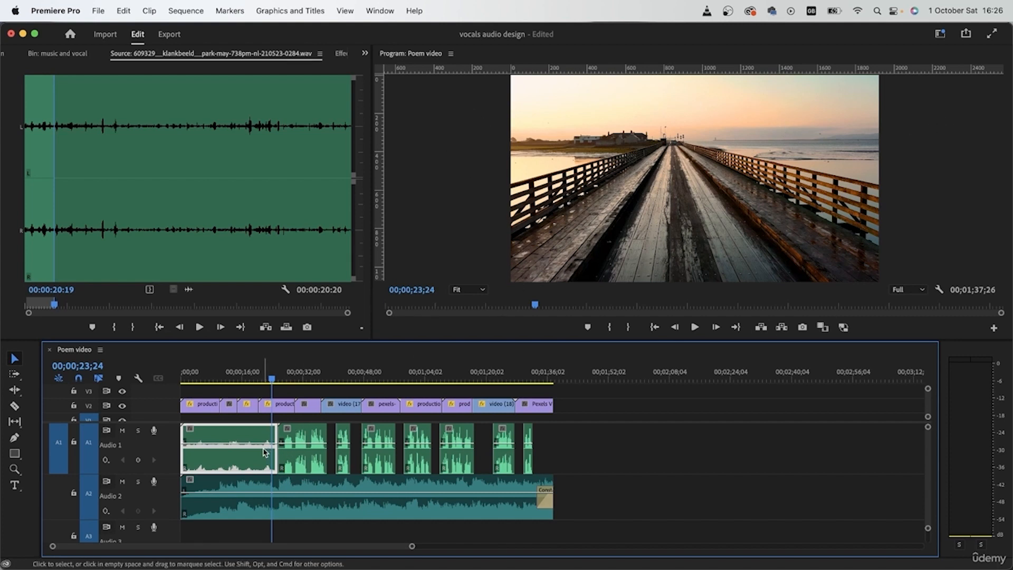
# - Split the park clip on Audio 1 at the start of the bridge shot and delete the part after the cut
pyautogui.press('c')
pyautogui.press('=')
pyautogui.click(307, 454)
pyautogui.press('v')
pyautogui.click(313, 457)
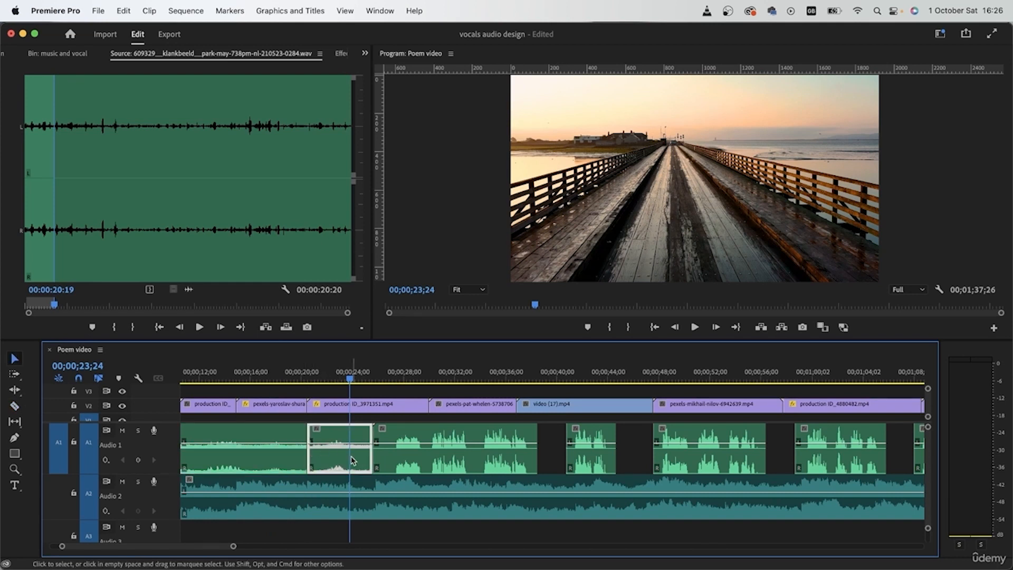
pyautogui.press('Delete')
pyautogui.press('-')
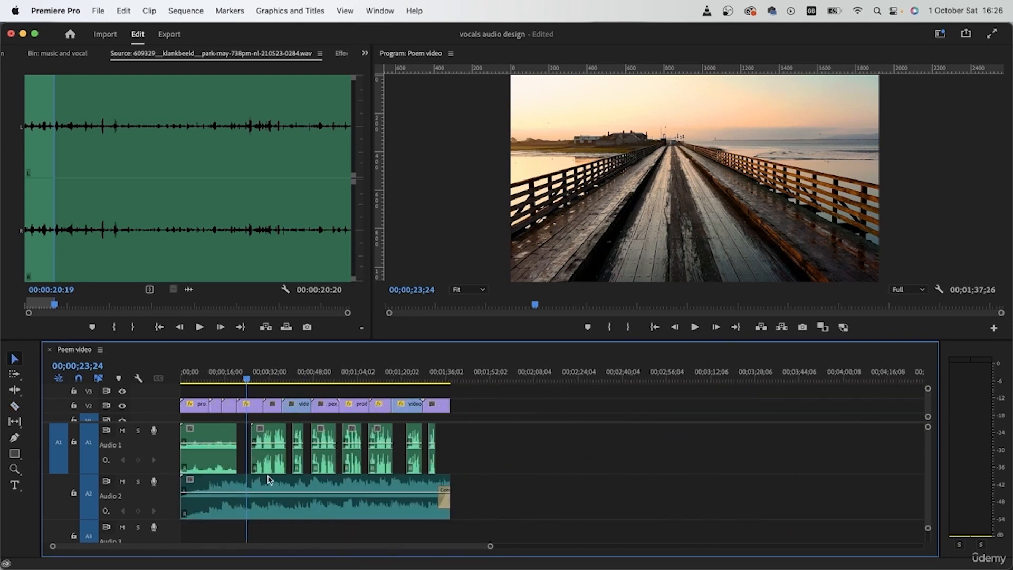
# - Move the remaining park clip from Audio 1 to the start of Audio 3
pyautogui.press('=')
pyautogui.click(218, 459)
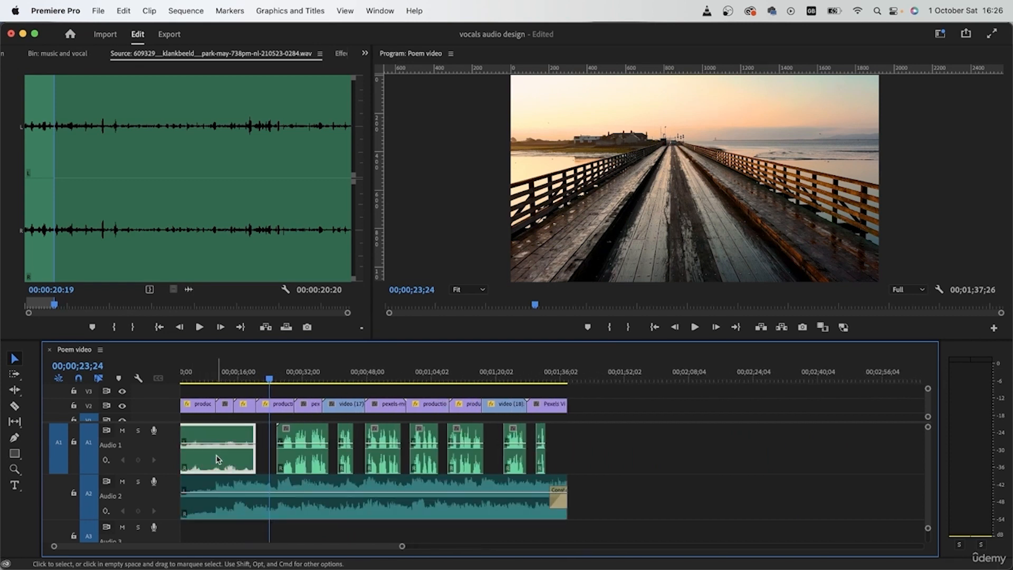
pyautogui.hscroll(-1, 219, 458)
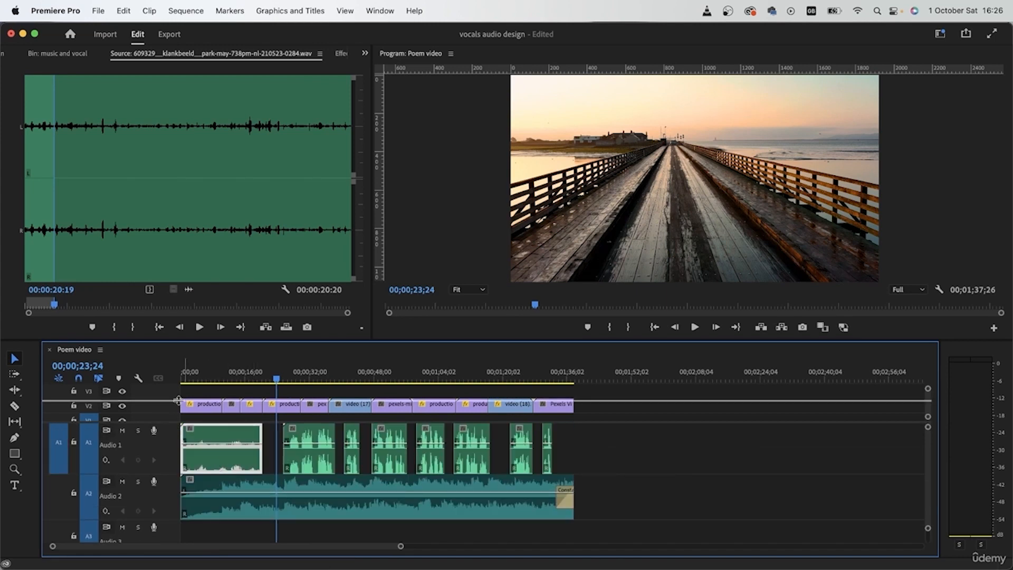
pyautogui.scroll(-1, 214, 452)
pyautogui.moveTo(222, 440); pyautogui.dragTo(219, 527)
pyautogui.scroll(-1, 232, 507)
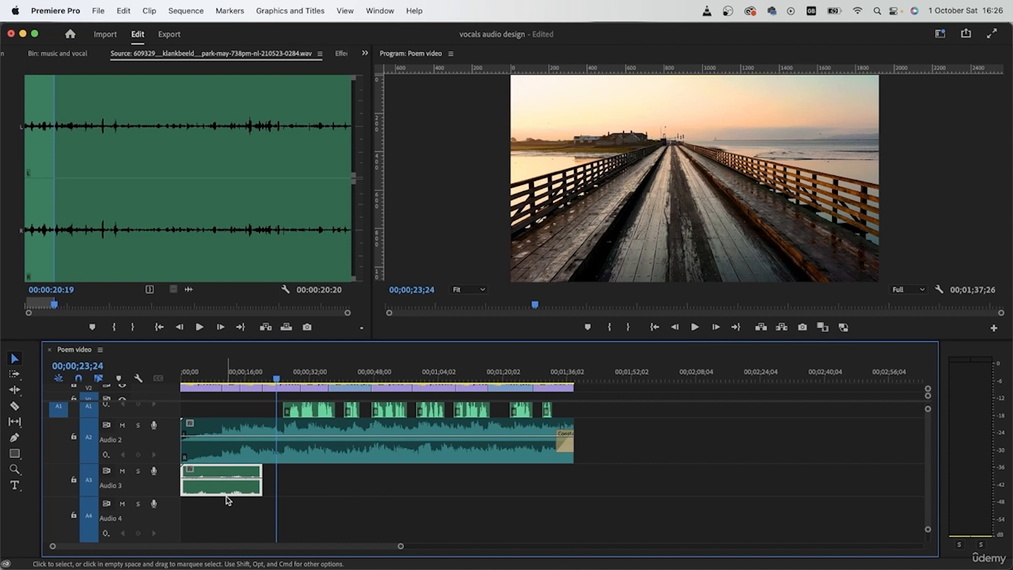
pyautogui.scroll(3, 226, 499)
pyautogui.click(322, 505)
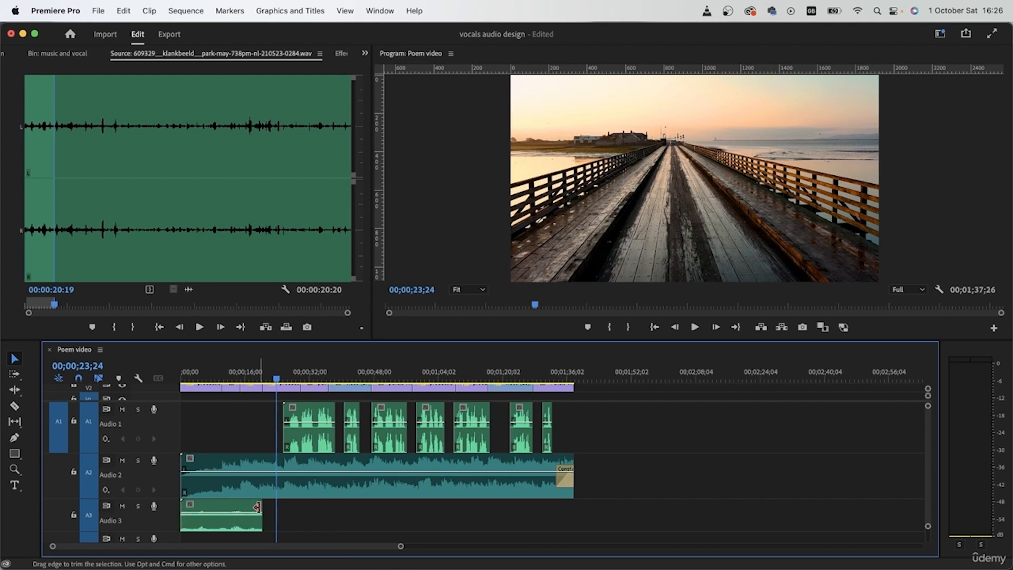
# - Enlarge the Audio 3 track's height to show the park clip's full waveform
pyautogui.scroll(6, 226, 523)
pyautogui.scroll(-4, 226, 522)
pyautogui.hscroll(-1, 226, 522)
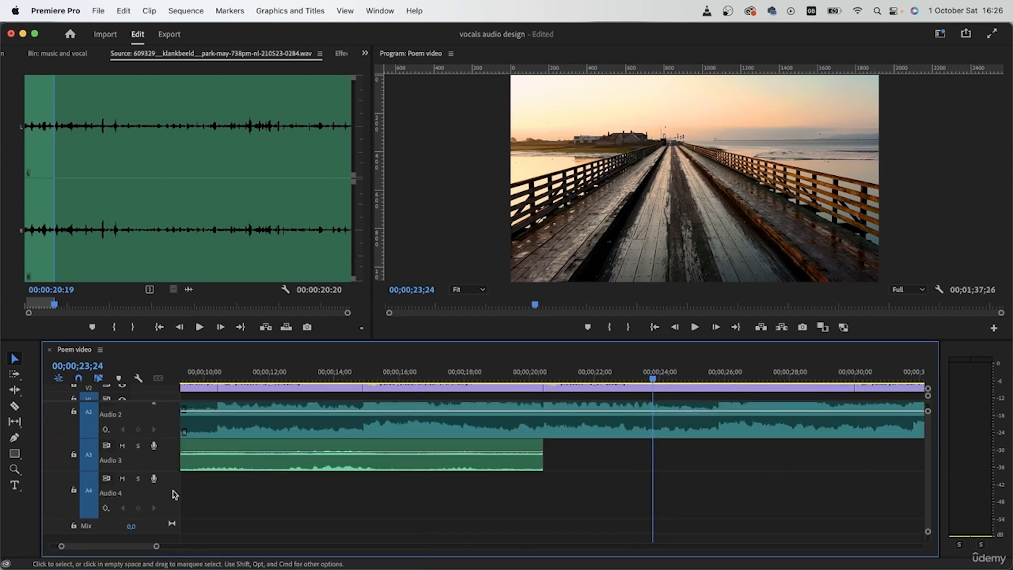
pyautogui.moveTo(170, 471); pyautogui.dragTo(171, 528)
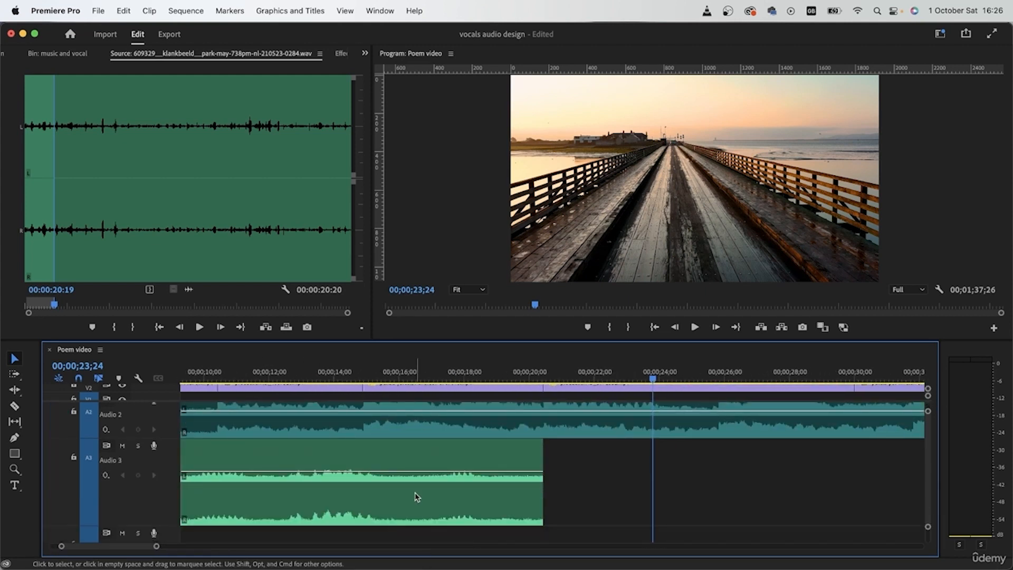
# - Place the playhead at 00;00;20;13 and extend the end of the Audio 3 park clip slightly past it
pyautogui.click(460, 497)
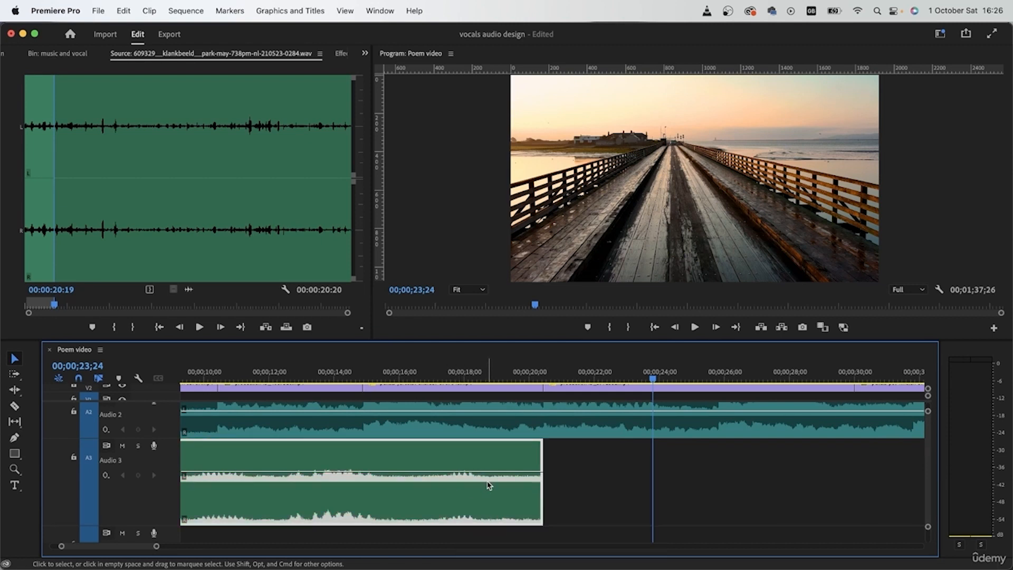
pyautogui.click(544, 492)
pyautogui.scroll(1, 559, 471)
pyautogui.moveTo(540, 378); pyautogui.dragTo(543, 378)
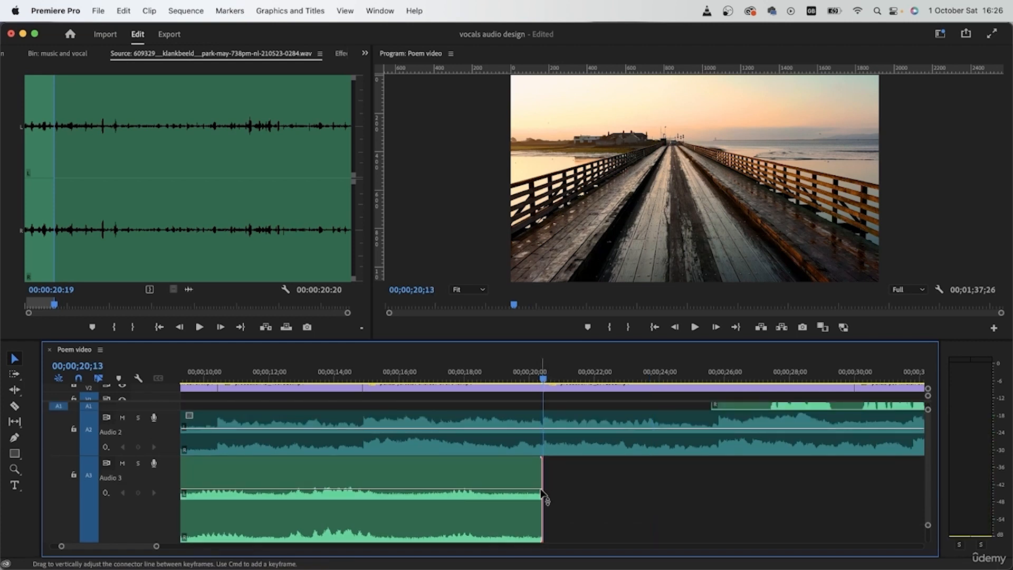
pyautogui.moveTo(545, 496); pyautogui.dragTo(567, 496)
pyautogui.scroll(1, 567, 496)
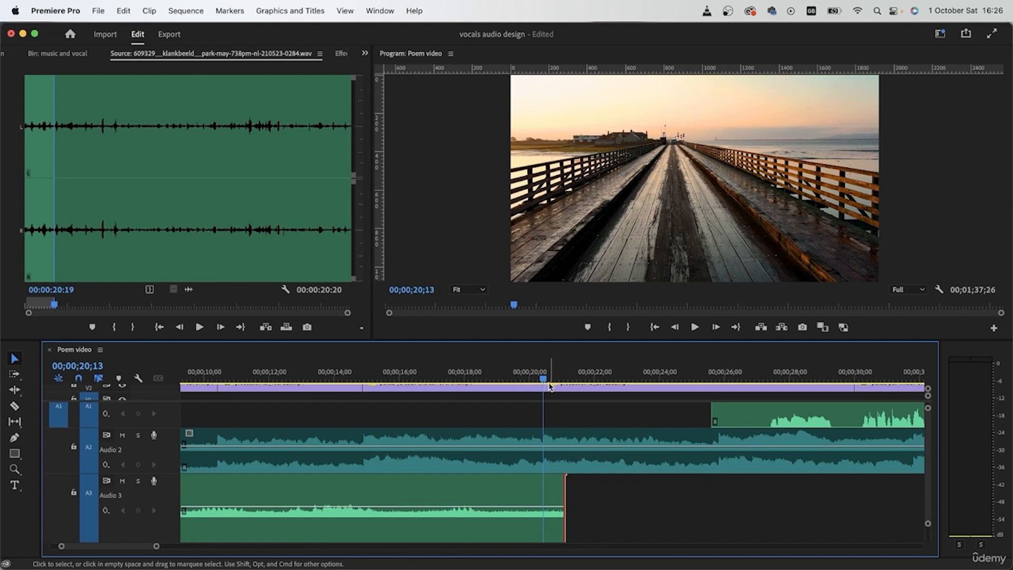
# - Apply the default Constant Power transition to both ends of the park clip on Audio 3
pyautogui.click(509, 493)
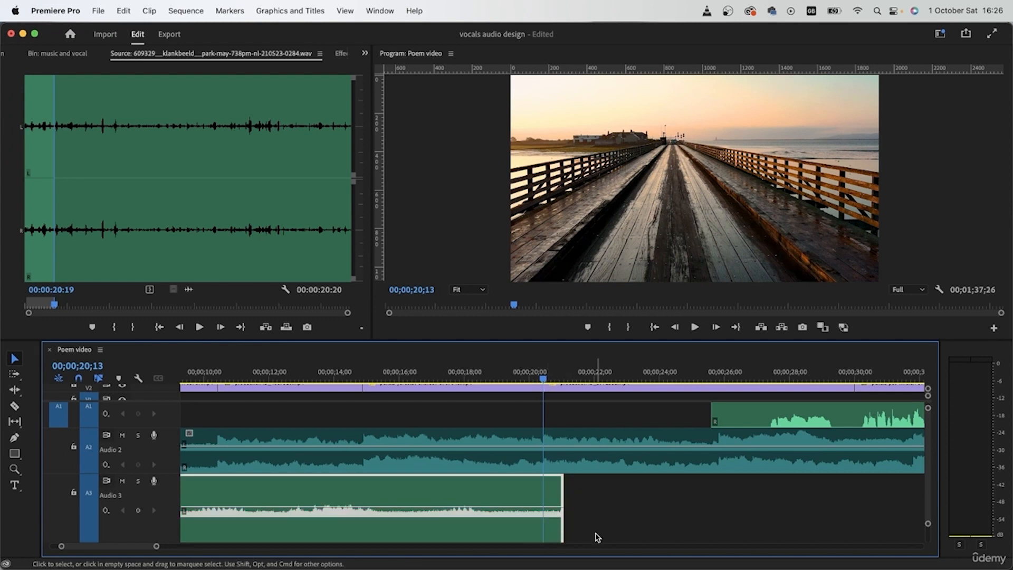
pyautogui.scroll(-4, 598, 537)
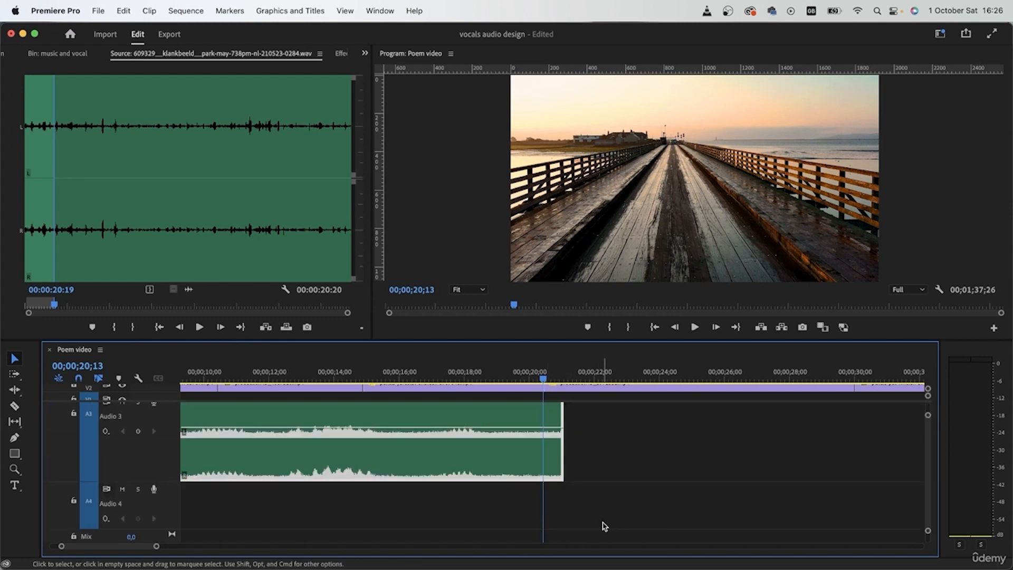
pyautogui.press('shift+super+d')
pyautogui.press('\\')
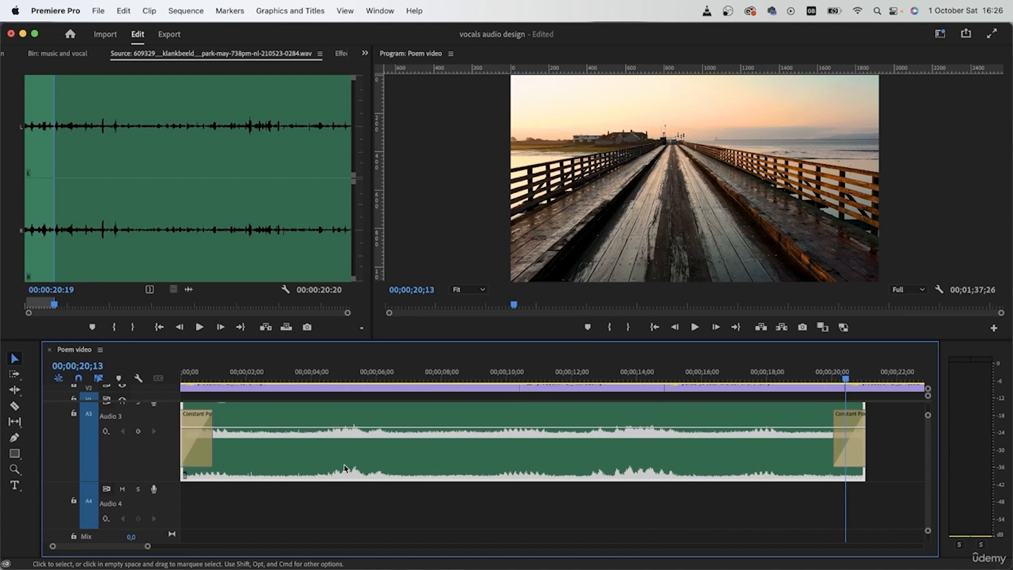
# - Delete the Constant Power transition at the start of the park clip, keeping the one at its end
pyautogui.click(206, 455)
pyautogui.press('Delete')
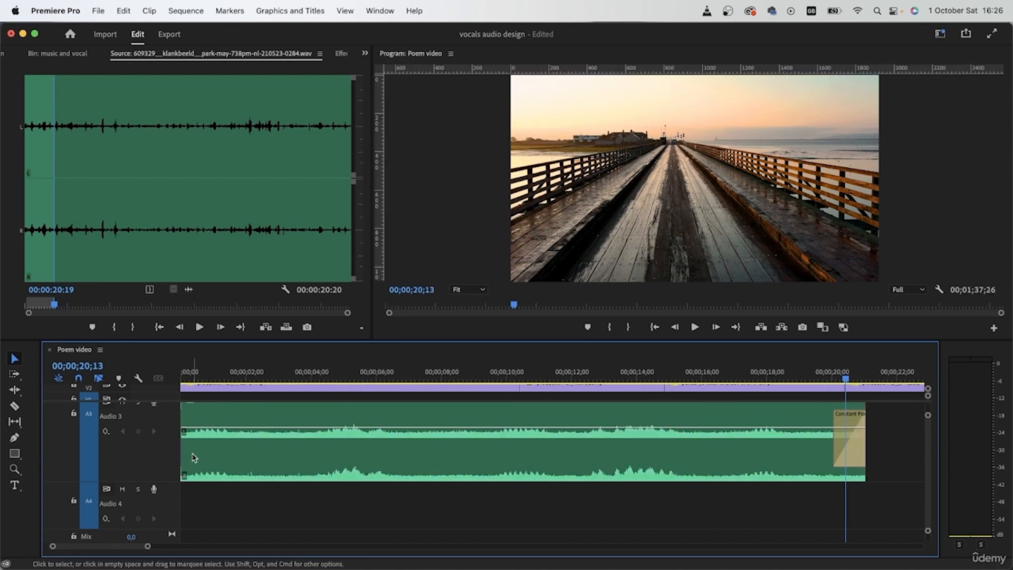
pyautogui.press('super+z')
pyautogui.press('Delete')
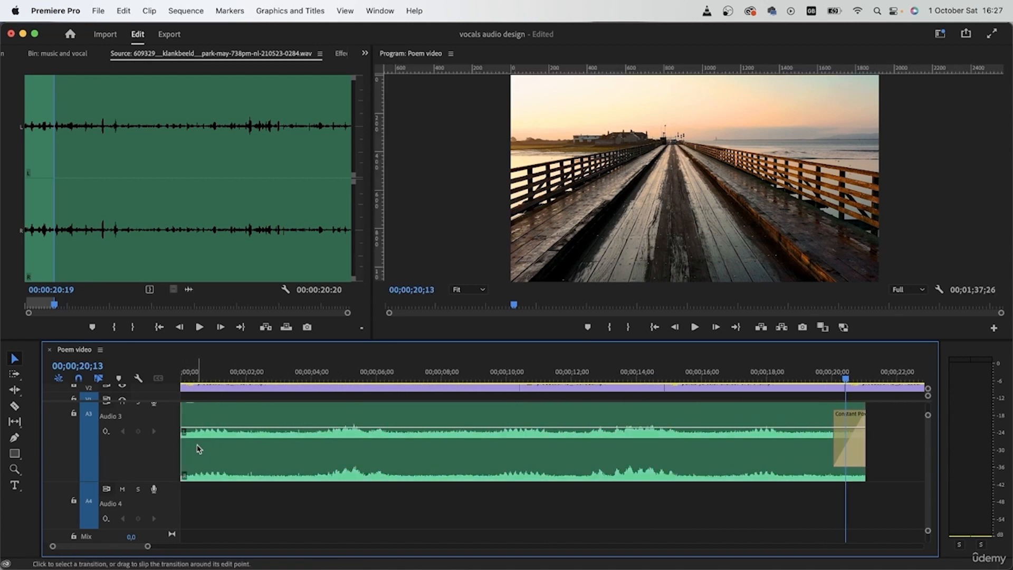
# - Lengthen the Constant Power fade at the park clip's end and play the change from the hiker shot to the bridge shot
pyautogui.hscroll(5, 905, 447)
pyautogui.scroll(3, 904, 447)
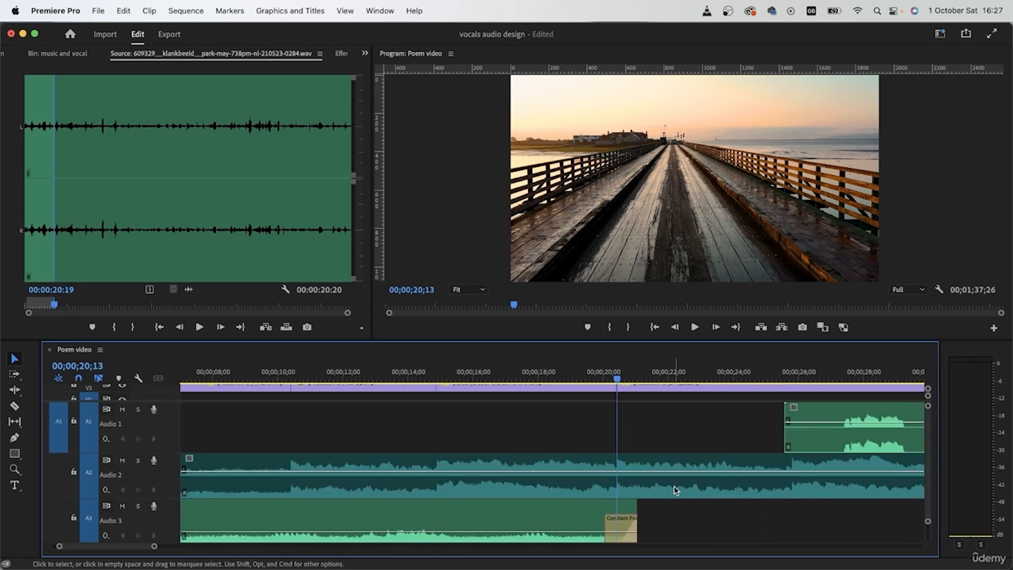
pyautogui.hscroll(1, 659, 454)
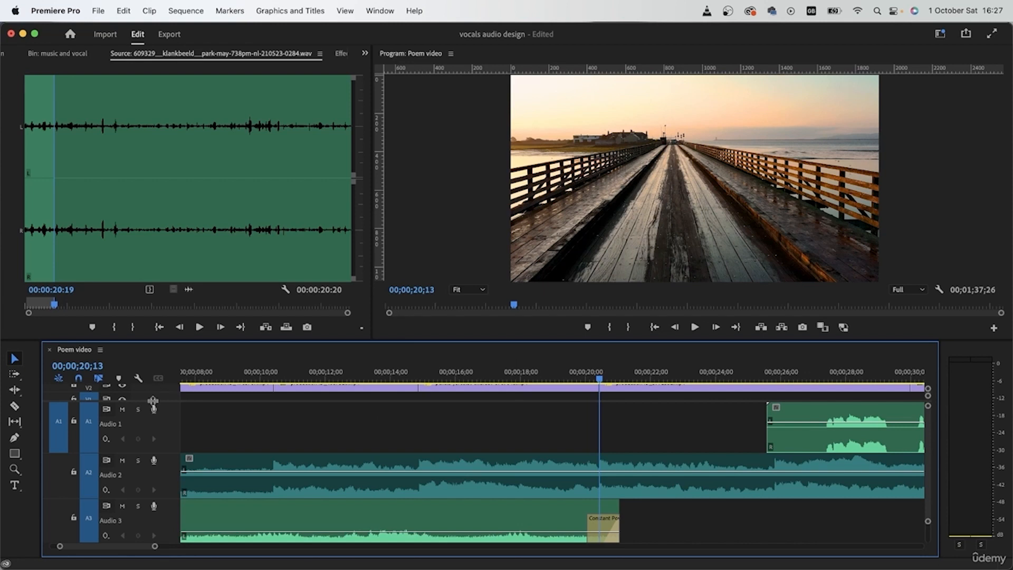
pyautogui.moveTo(153, 402); pyautogui.dragTo(152, 429)
pyautogui.scroll(-3, 605, 447)
pyautogui.hscroll(-1, 606, 446)
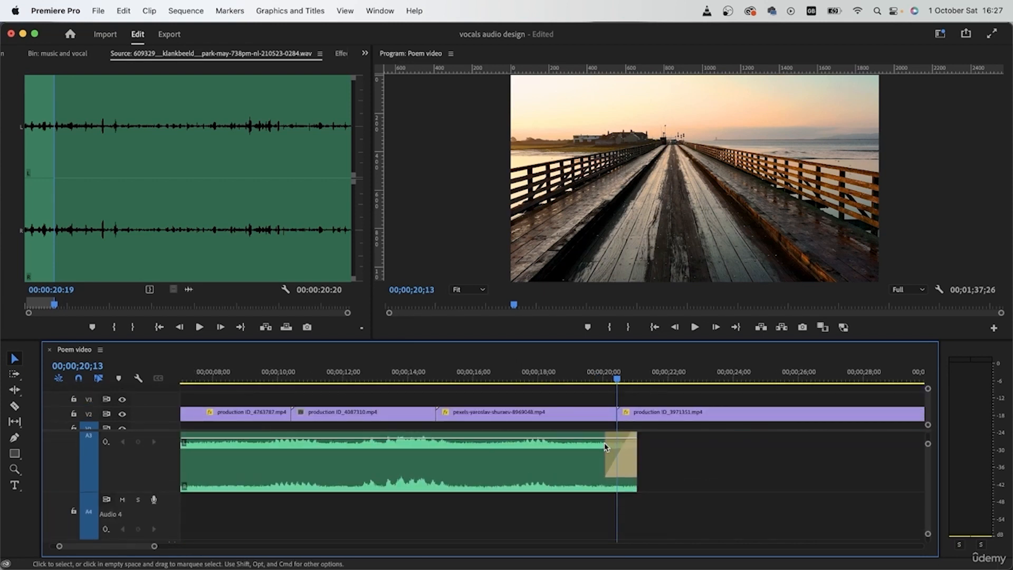
pyautogui.scroll(2, 606, 446)
pyautogui.hscroll(3, 605, 446)
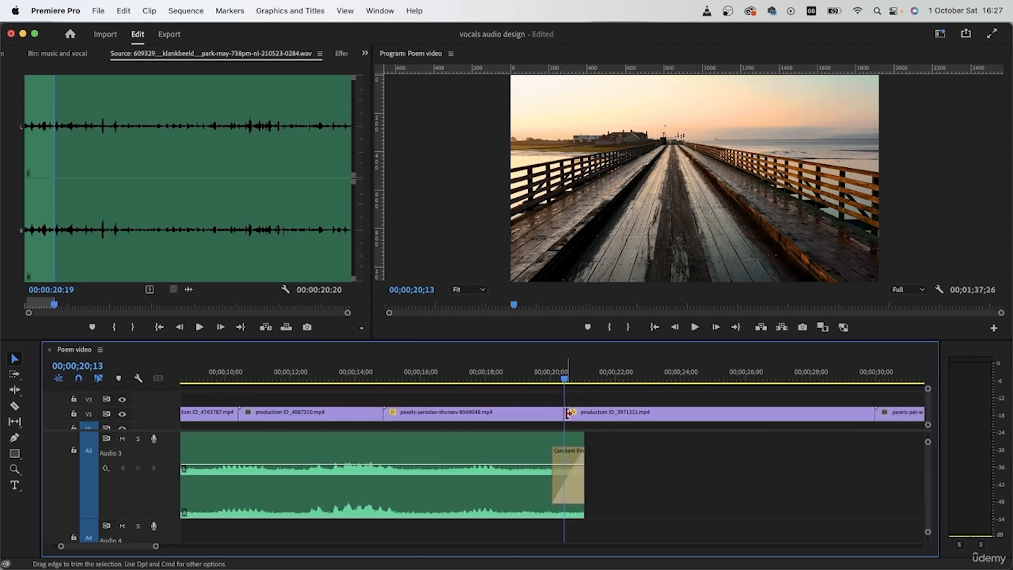
pyautogui.moveTo(552, 464); pyautogui.dragTo(538, 463)
pyautogui.click(508, 374)
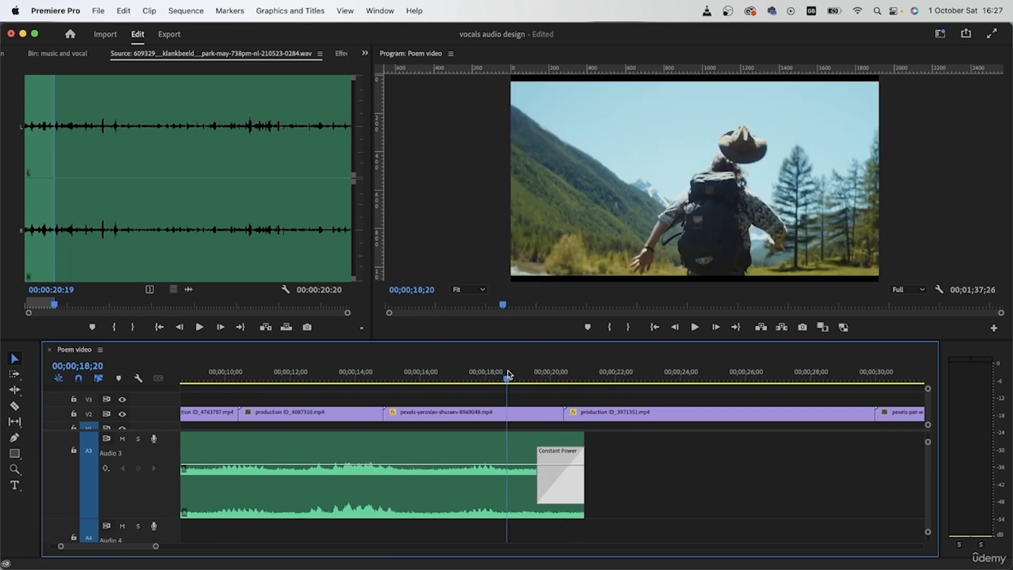
pyautogui.press('space')
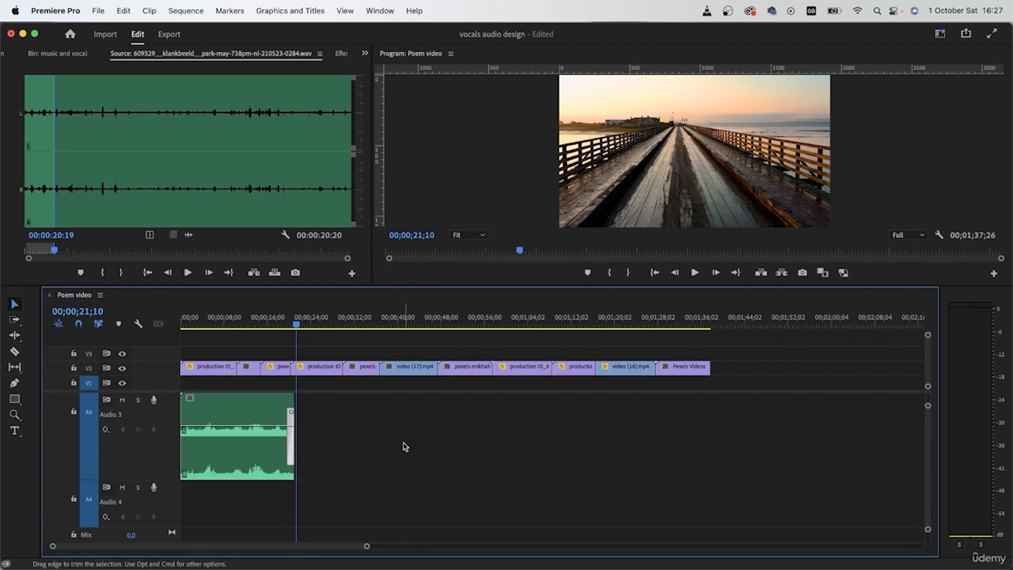
# - Set the park clip's label color to Magenta and show the main project's item list
pyautogui.click(242, 450)
pyautogui.rightClick(235, 468)
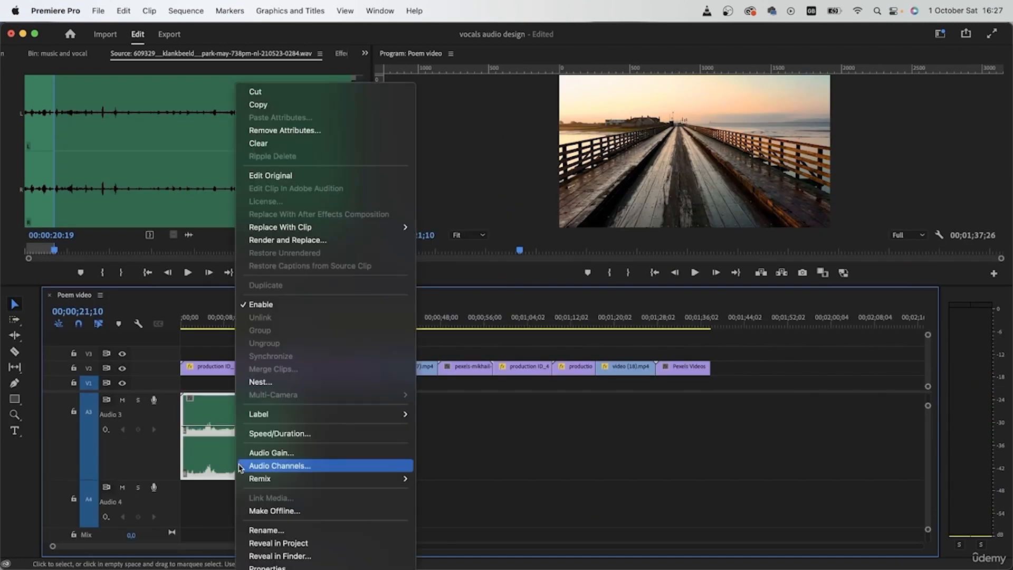
pyautogui.moveTo(319, 416)
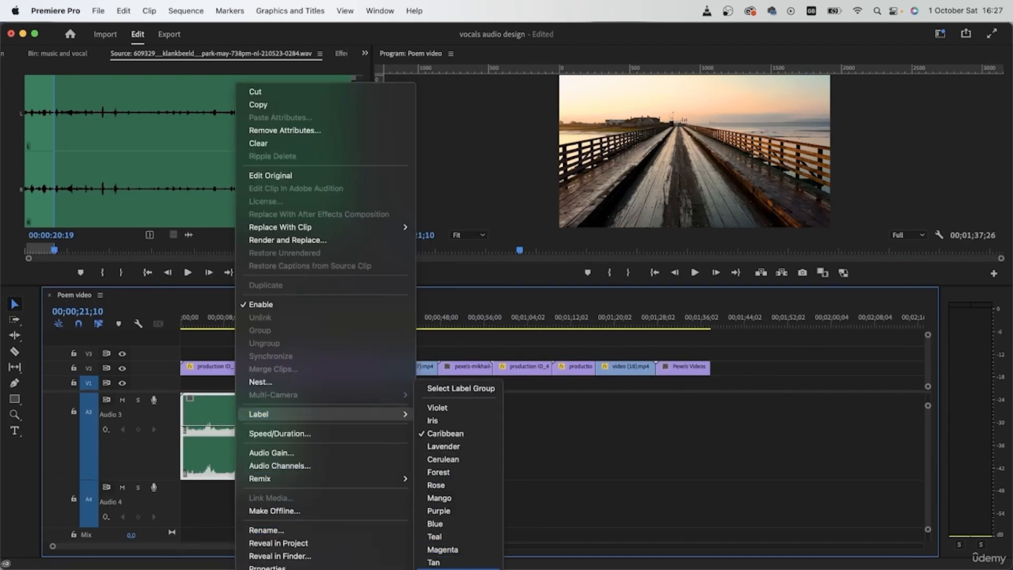
pyautogui.click(475, 549)
pyautogui.click(8, 56)
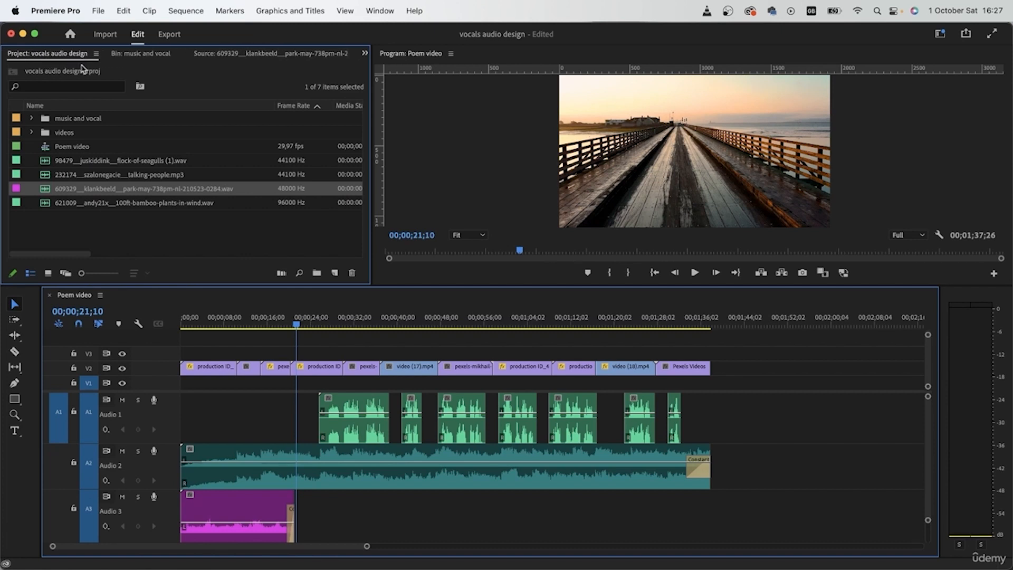
# - Mute Audio 1 and play the forest-road shot briefly from 00;00;32;07
pyautogui.click(323, 323)
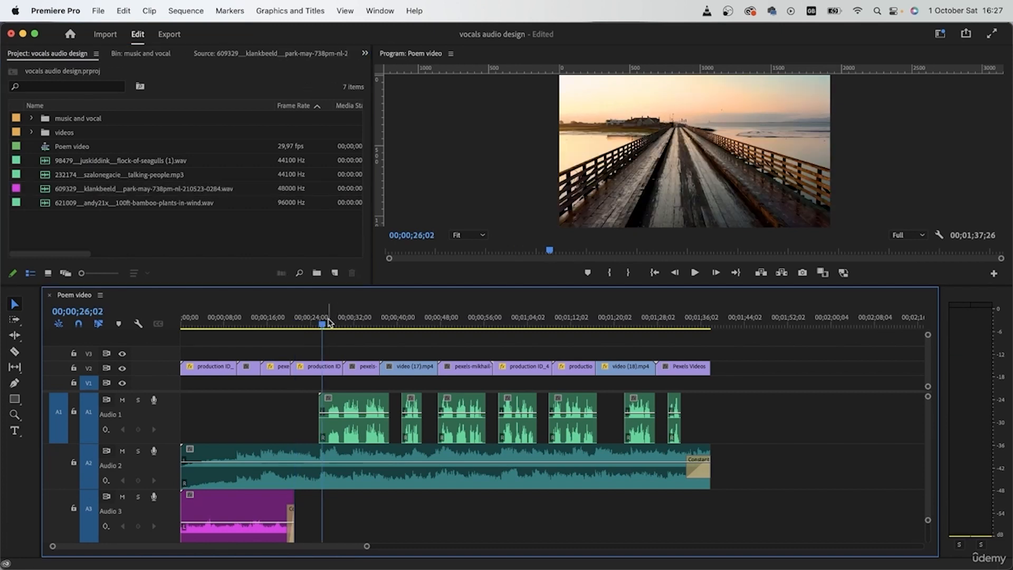
pyautogui.click(356, 324)
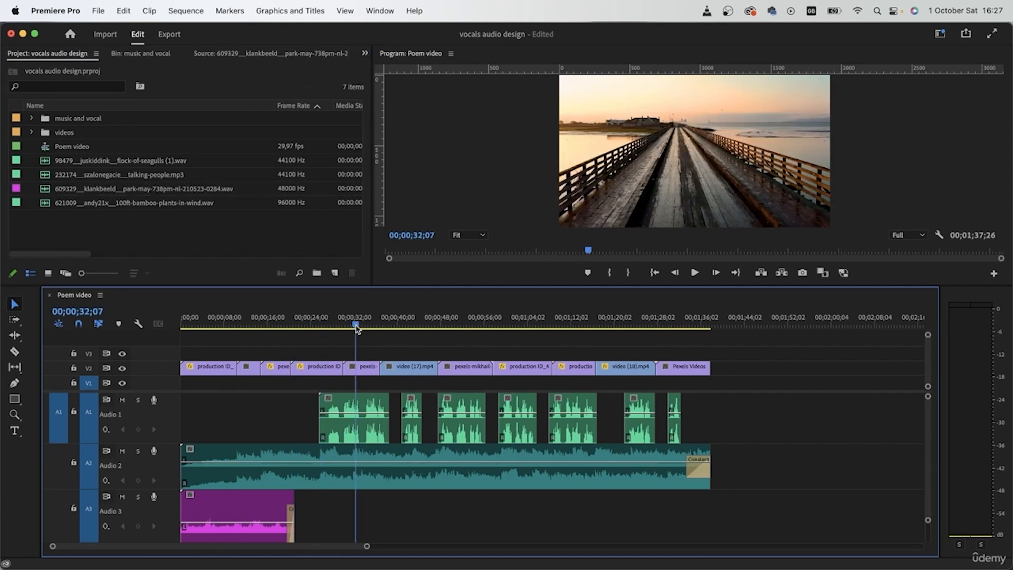
pyautogui.click(123, 400)
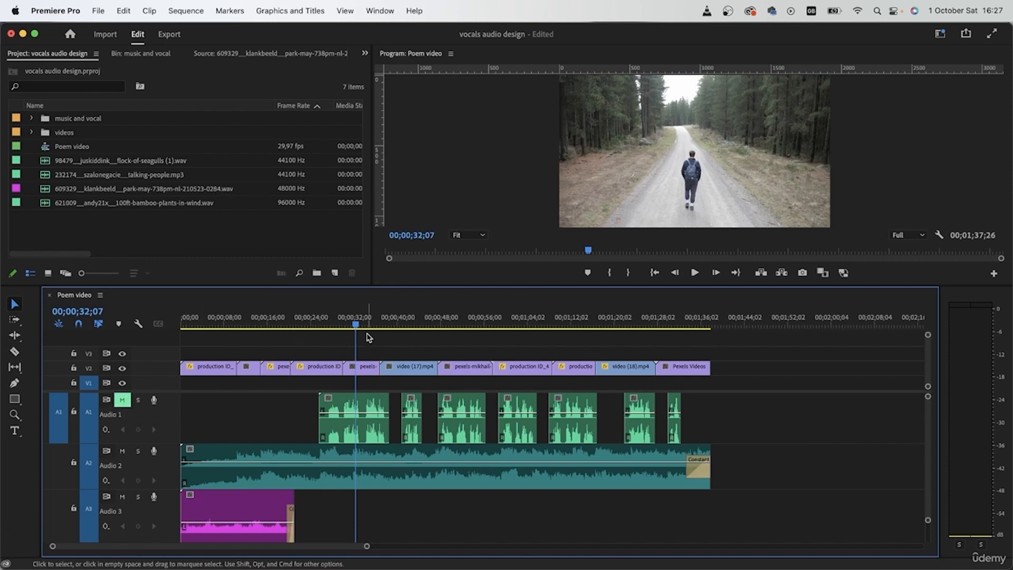
pyautogui.press('space')
pyautogui.press('space')
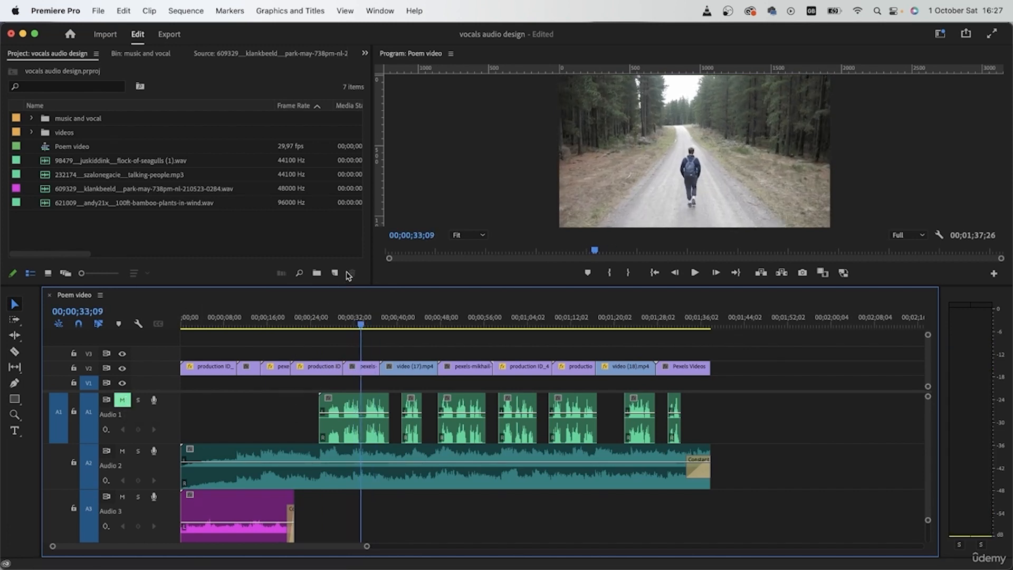
# - Set an In point at 00:03:06:00 in the park recording and place that section's audio on Audio 3 beneath the forest-road shot
pyautogui.click(238, 53)
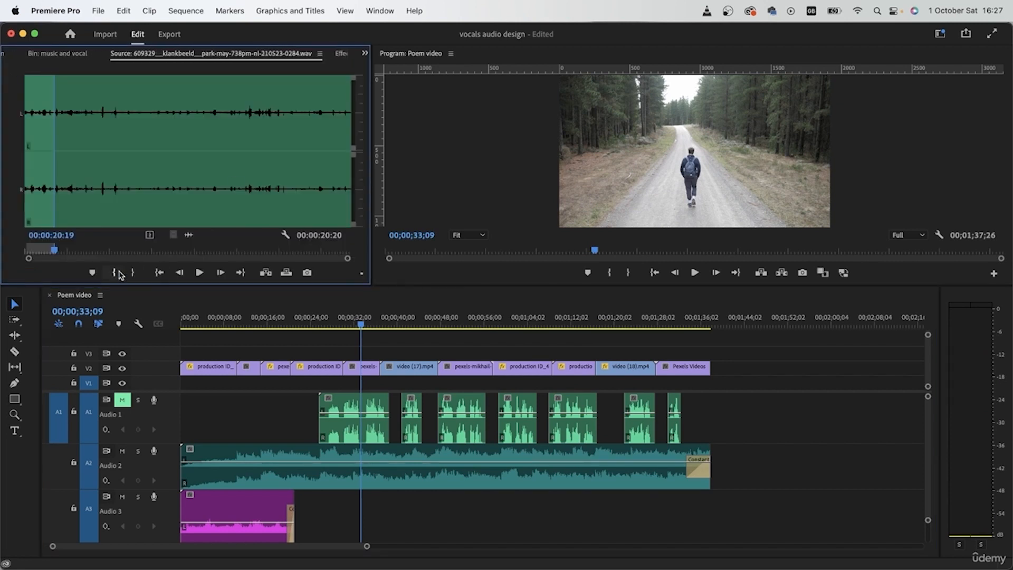
pyautogui.click(291, 176)
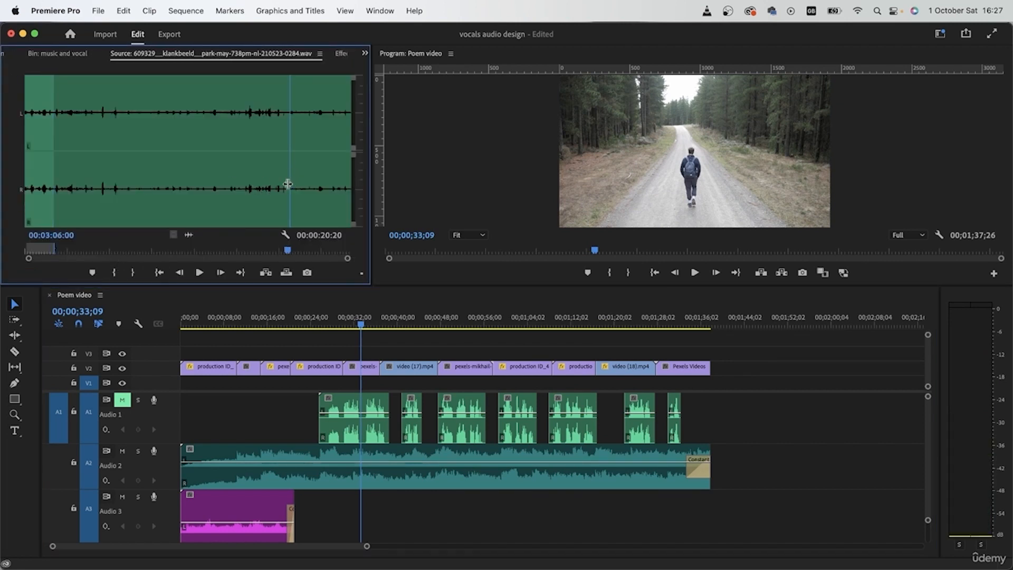
pyautogui.click(116, 273)
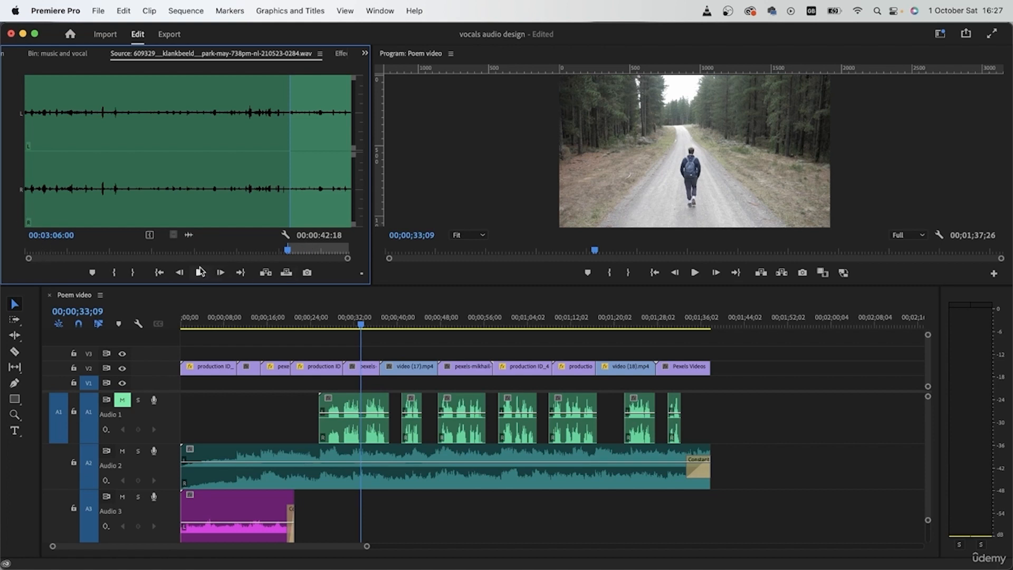
pyautogui.moveTo(191, 234); pyautogui.dragTo(341, 521)
# - Play the change from the bridge shot to the forest-road shot, then shift the second park clip to start at 00;00;29;09
pyautogui.click(341, 324)
pyautogui.moveTo(341, 326); pyautogui.dragTo(340, 326)
pyautogui.scroll(-2, 296, 483)
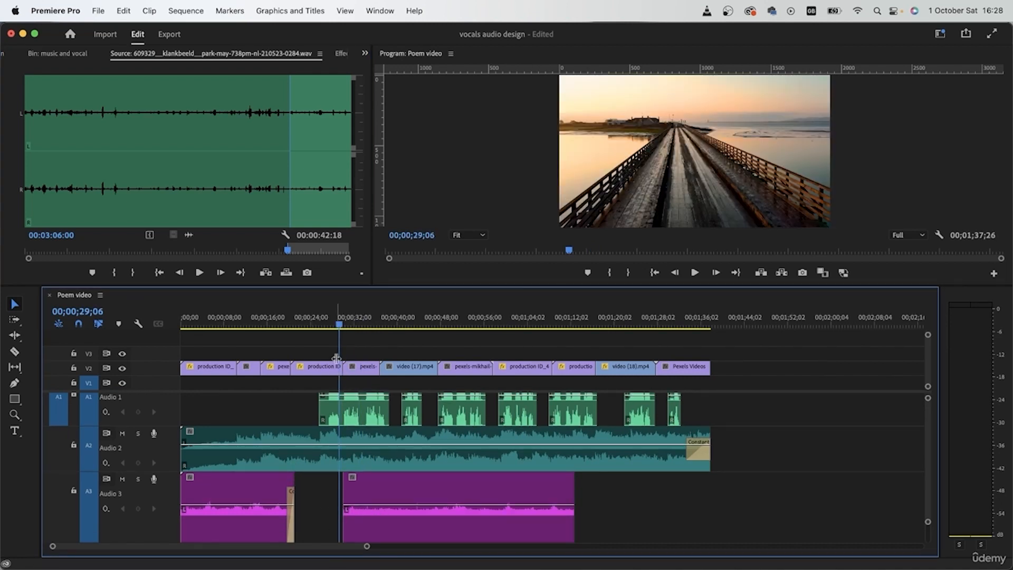
pyautogui.press('space')
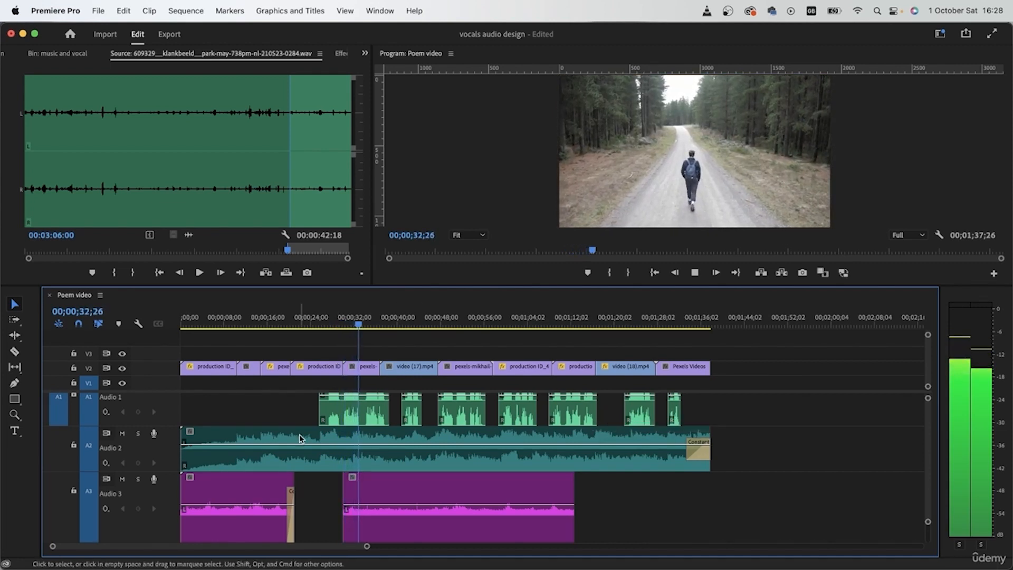
pyautogui.press('space')
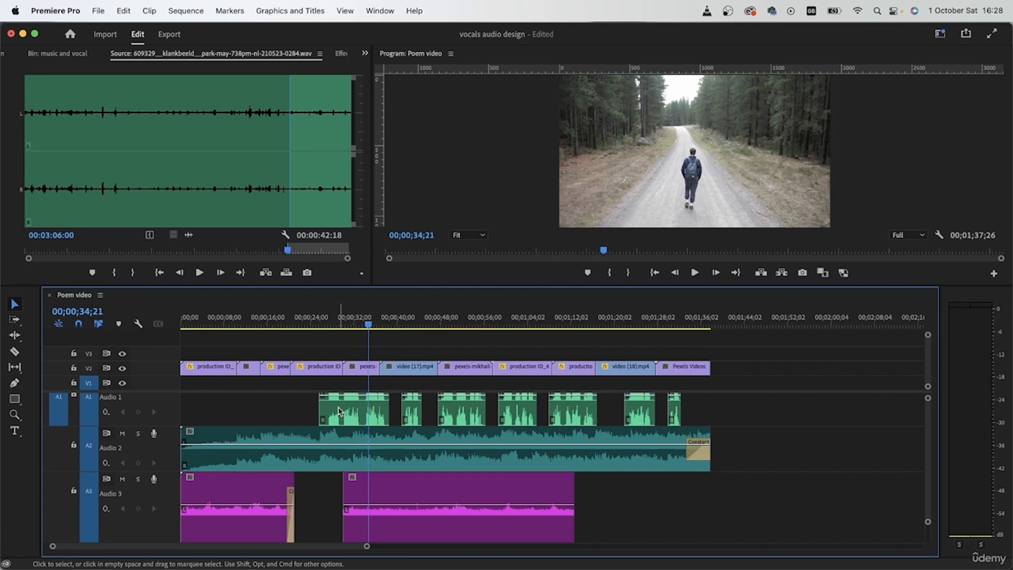
pyautogui.click(339, 323)
pyautogui.moveTo(387, 492); pyautogui.dragTo(378, 482)
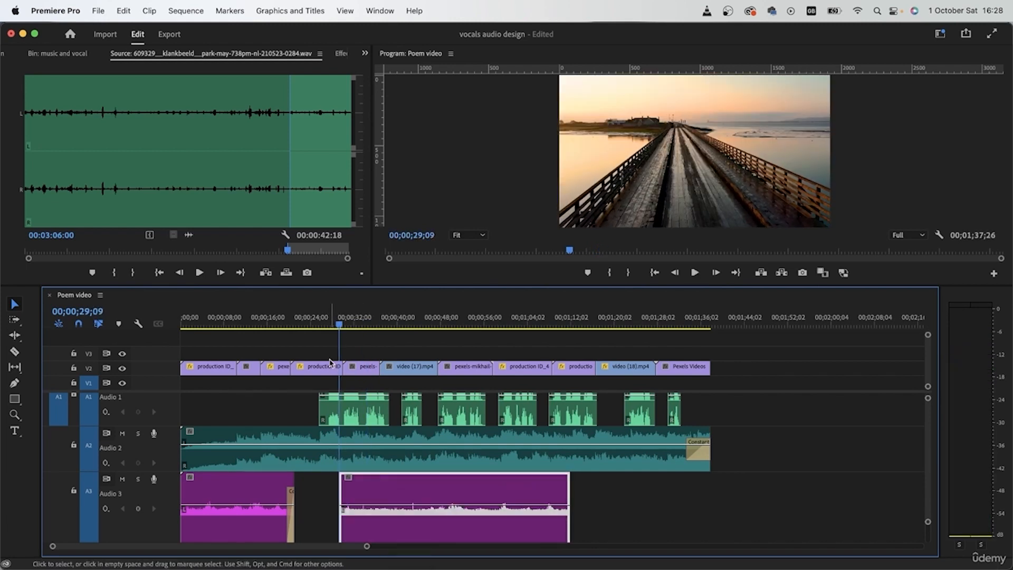
# - Cut the second park clip at 00;00;37;22, just past the forest-road shot's end, and delete the remainder
pyautogui.click(330, 365)
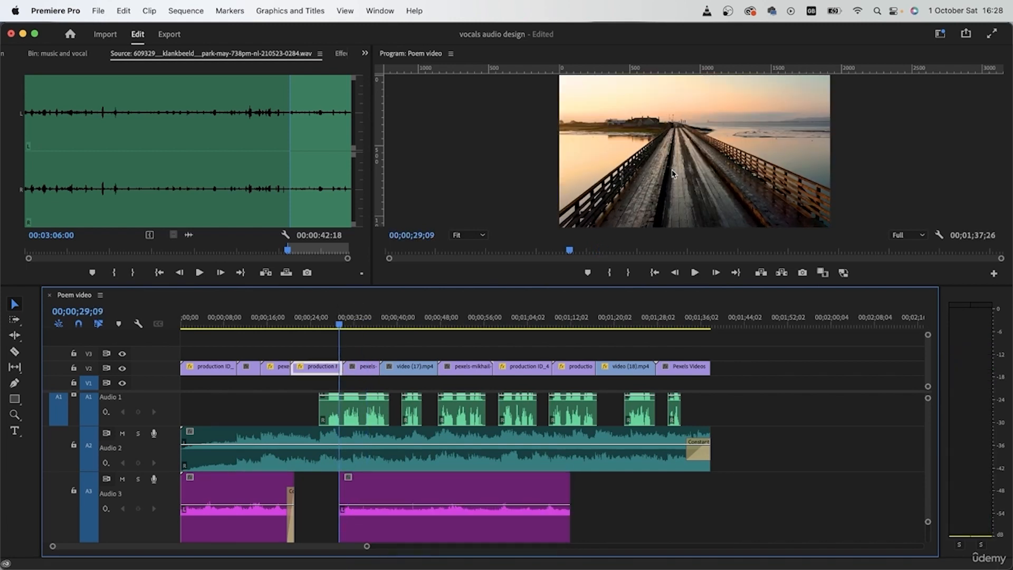
pyautogui.moveTo(341, 322); pyautogui.dragTo(385, 323)
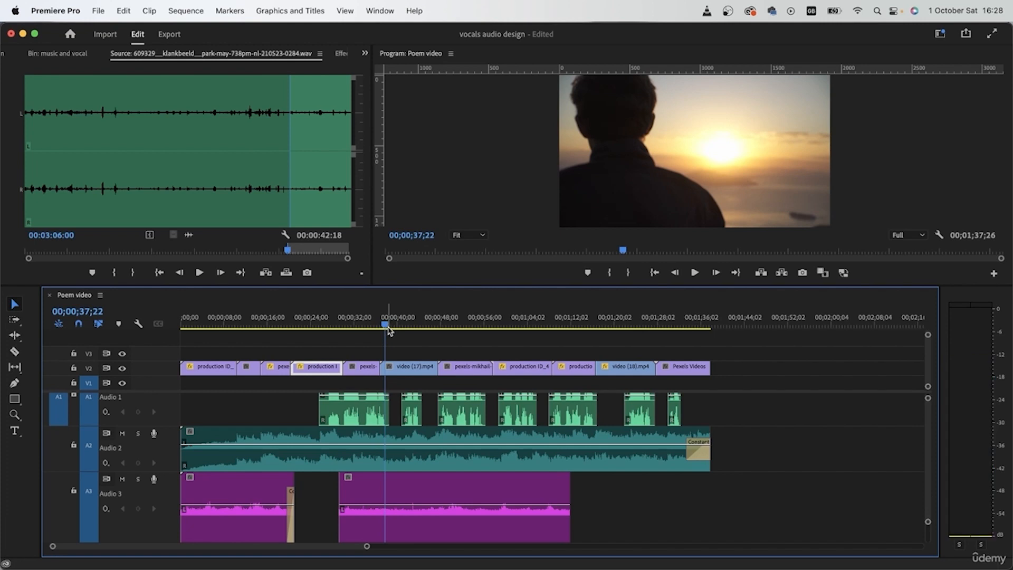
pyautogui.click(417, 492)
pyautogui.press('c')
pyautogui.click(389, 514)
pyautogui.press('v')
pyautogui.click(446, 524)
pyautogui.press('Delete')
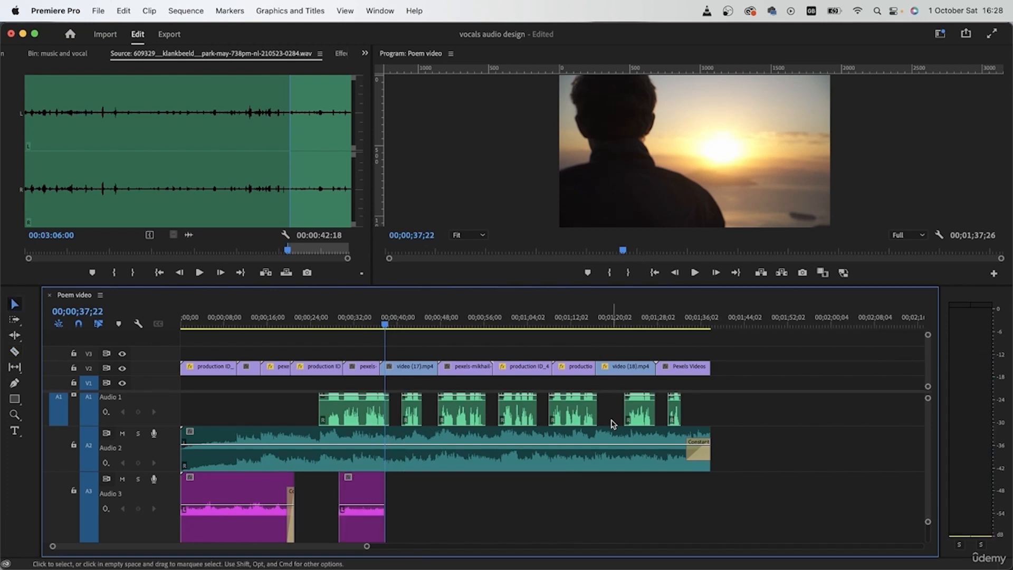
# - Apply the default audio transition to both ends of the second park clip
pyautogui.click(348, 538)
pyautogui.hotkey('shift', 'd')
pyautogui.click(422, 491)
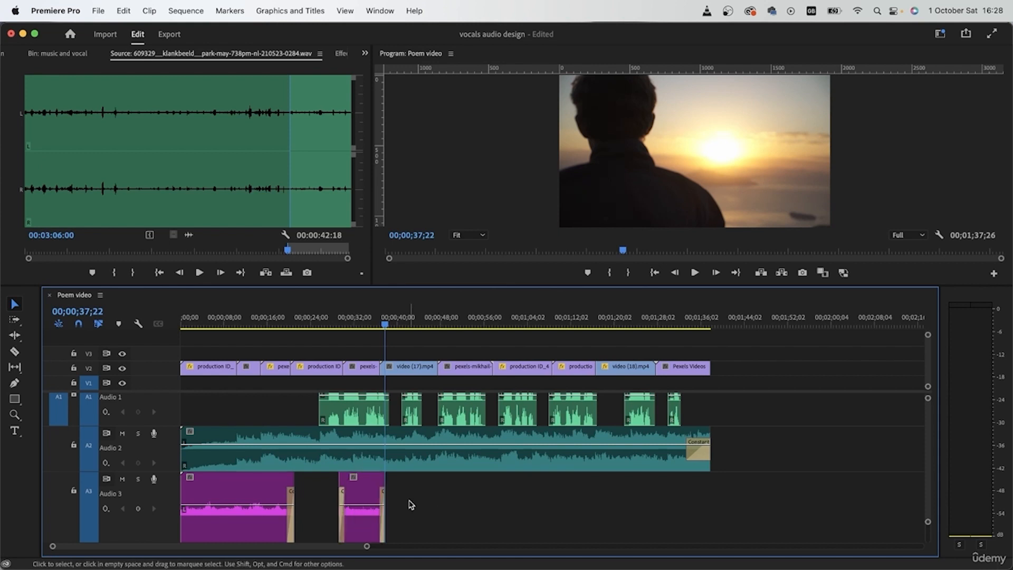
# - Load 621009__andy21x__100ft-bamboo-plants-in-wind.wav as the source clip and listen to part of it
pyautogui.click(25, 55)
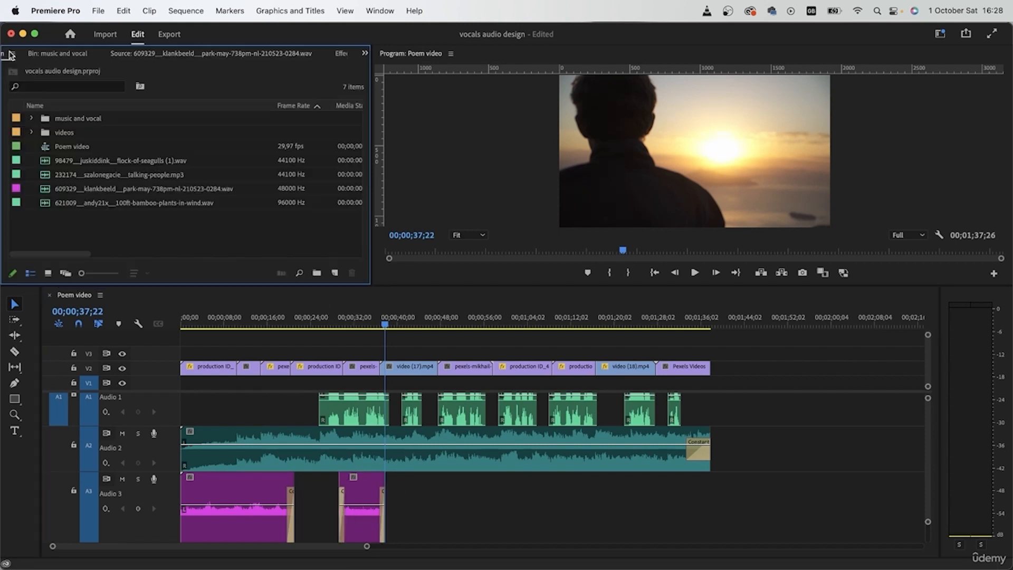
pyautogui.click(141, 189)
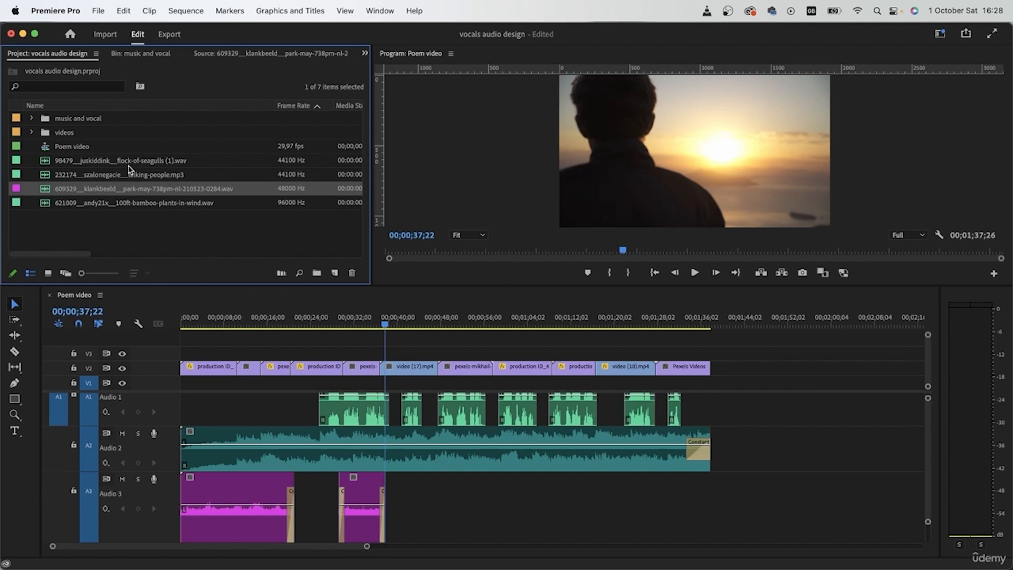
pyautogui.click(136, 204)
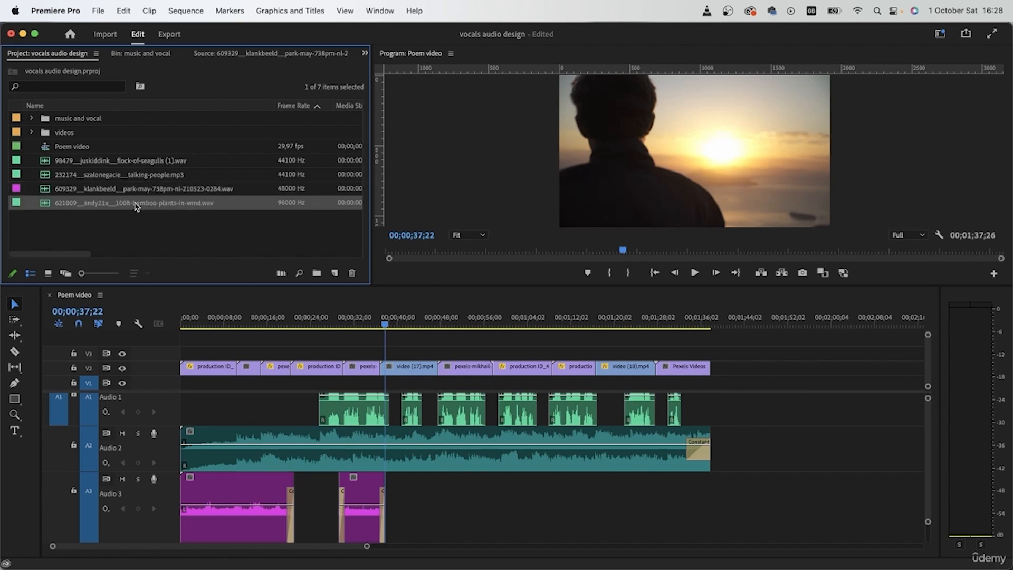
pyautogui.doubleClick(48, 205)
pyautogui.click(199, 273)
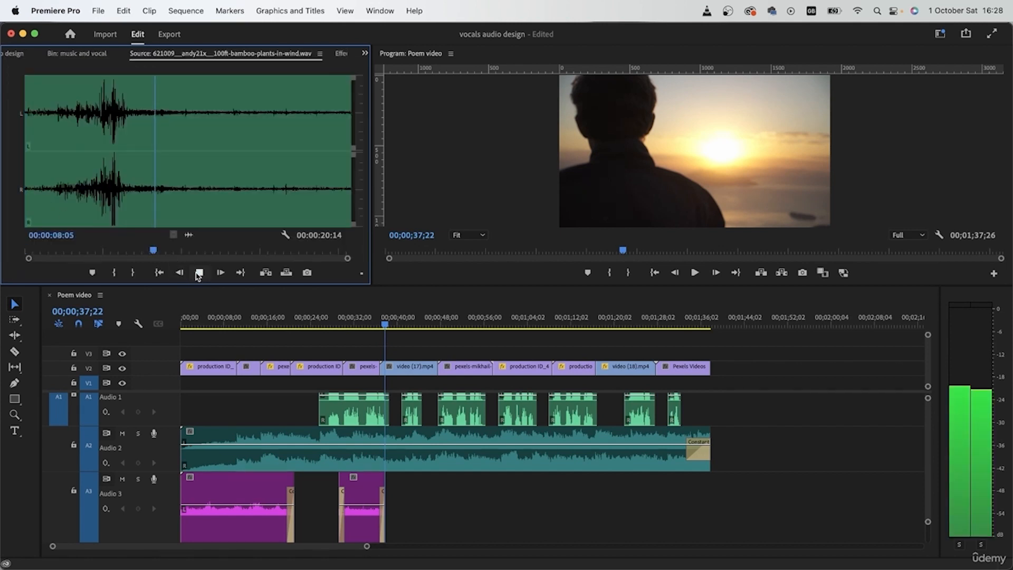
pyautogui.click(199, 272)
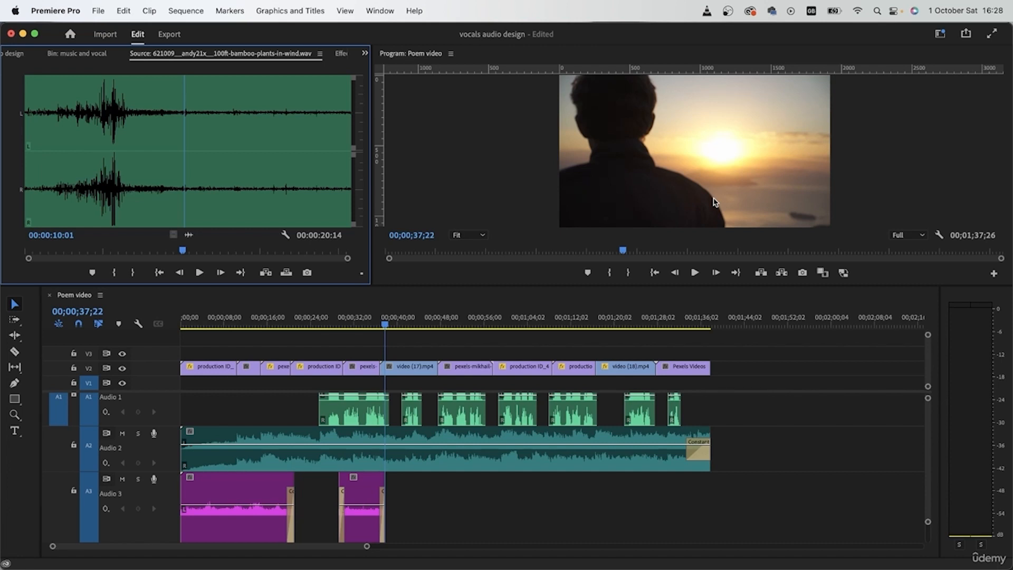
# - Mark the bamboo recording from 00:00:13:18 to 00:00:15:14 and place its audio on Audio 4 beneath the video (17).mp4 sunset shot
pyautogui.moveTo(265, 142); pyautogui.dragTo(243, 166)
pyautogui.click(115, 272)
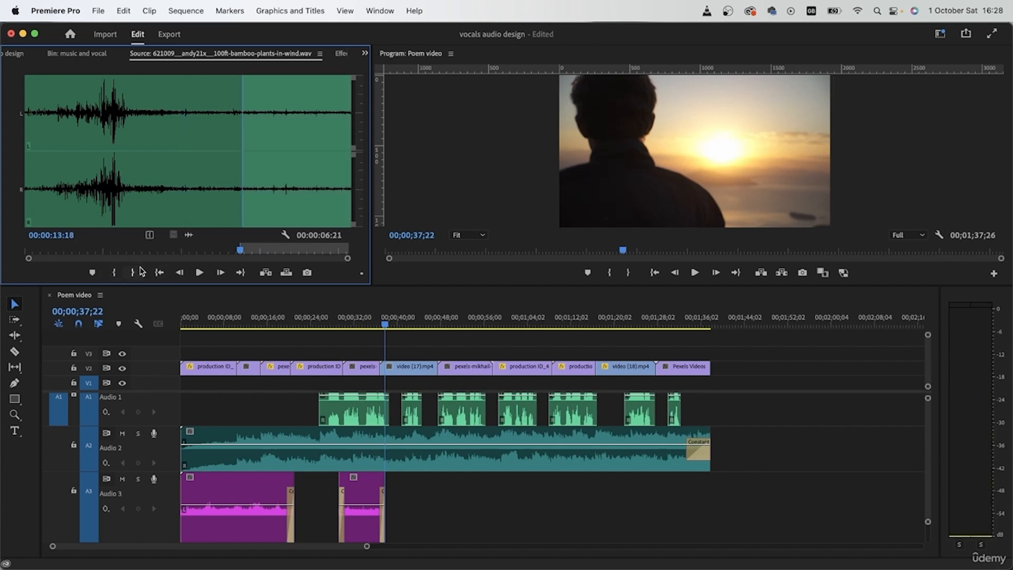
pyautogui.press('space')
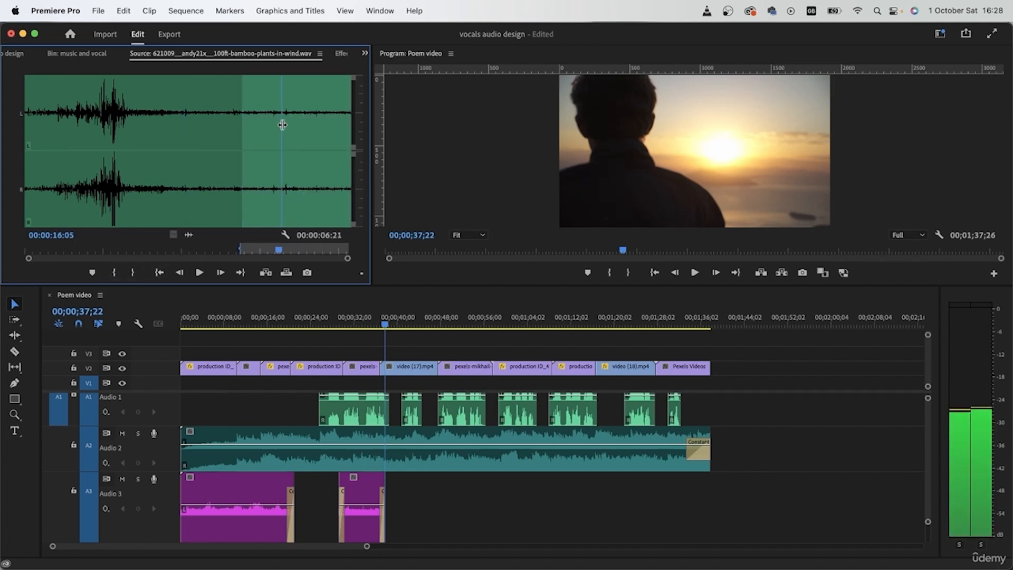
pyautogui.click(133, 272)
pyautogui.moveTo(189, 235); pyautogui.dragTo(437, 491)
# - Play the sunset shot with the bamboo sound and apply the default audio transition to both ends of the Audio 4 clip
pyautogui.press('space')
pyautogui.scroll(5, 500, 478)
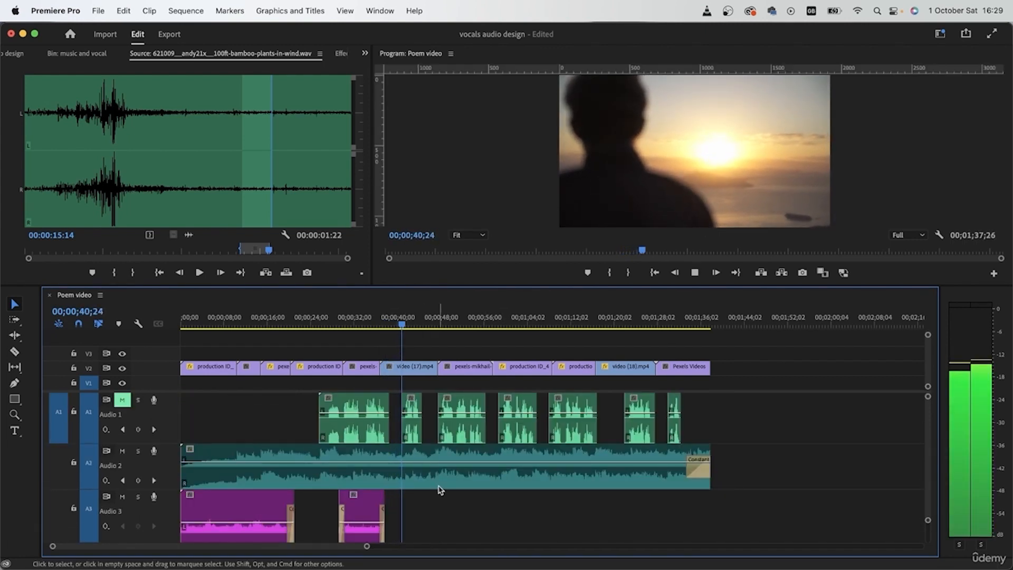
pyautogui.scroll(-5, 427, 498)
pyautogui.click(425, 500)
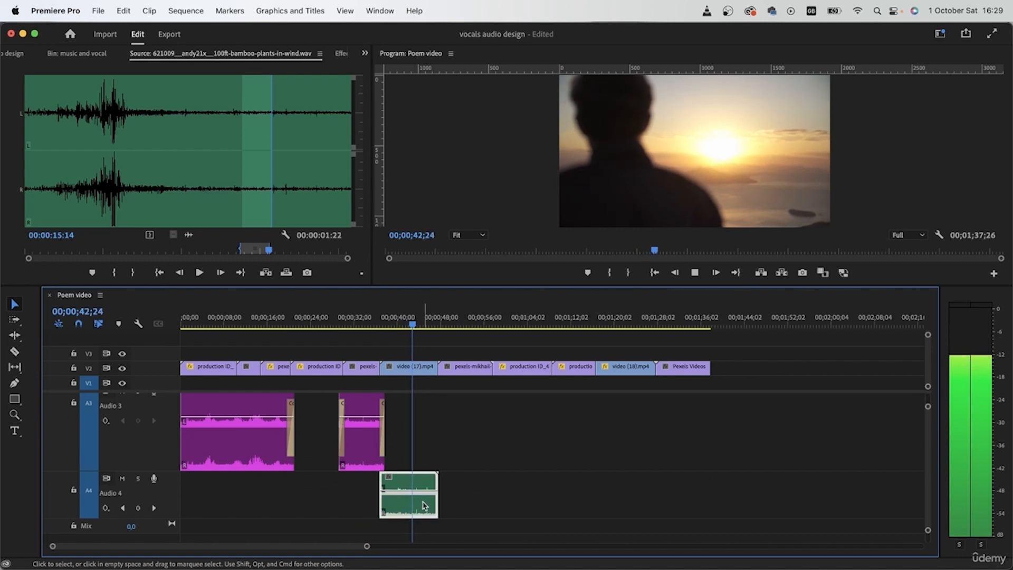
pyautogui.press('space')
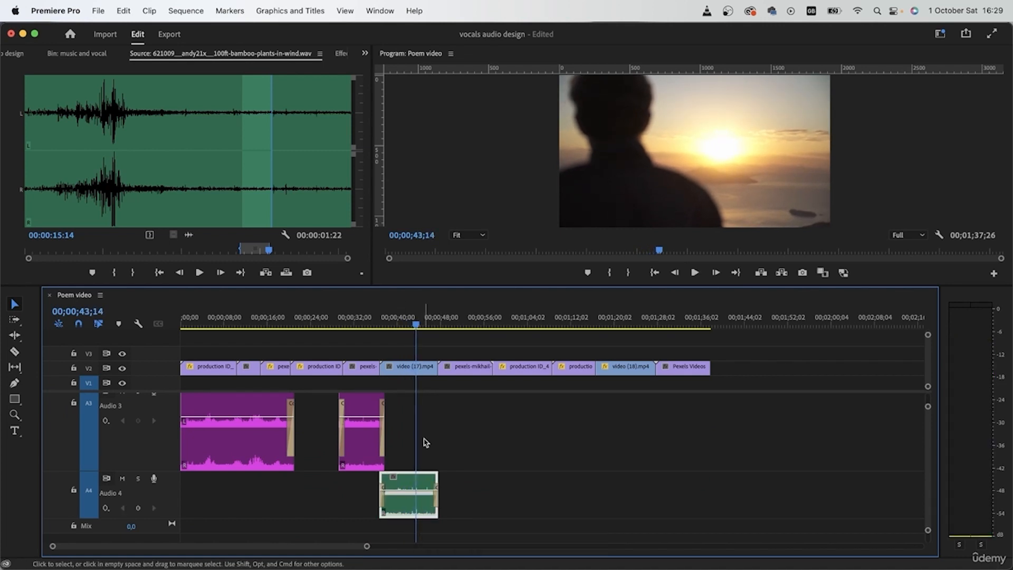
# - Move the playhead to the rooftop couple shot at 00;00;58;12, then load 232174__szalonegacie__talking-people.mp3 as the source and audition it
pyautogui.scroll(5, 438, 312)
pyautogui.click(450, 313)
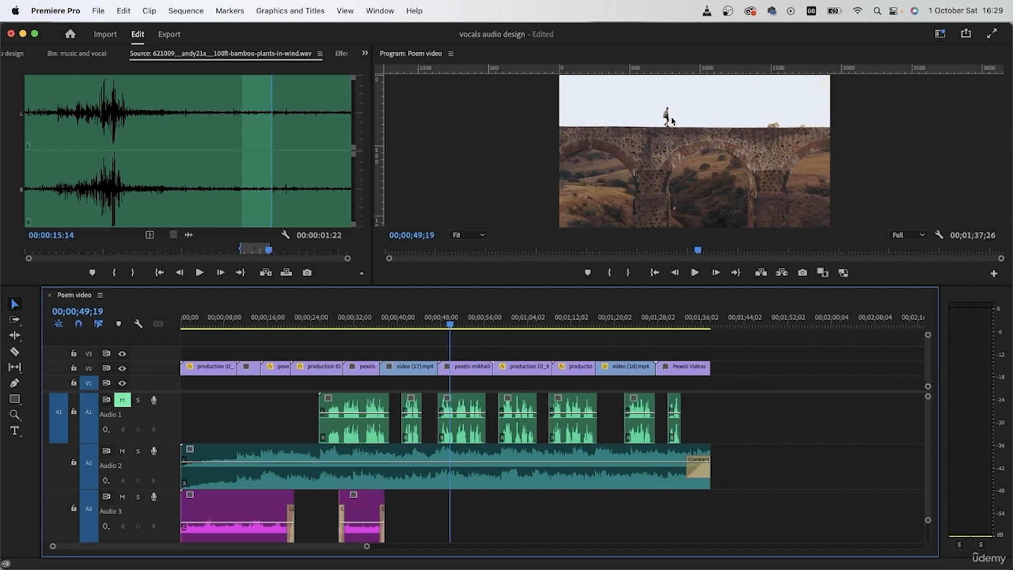
pyautogui.click(525, 319)
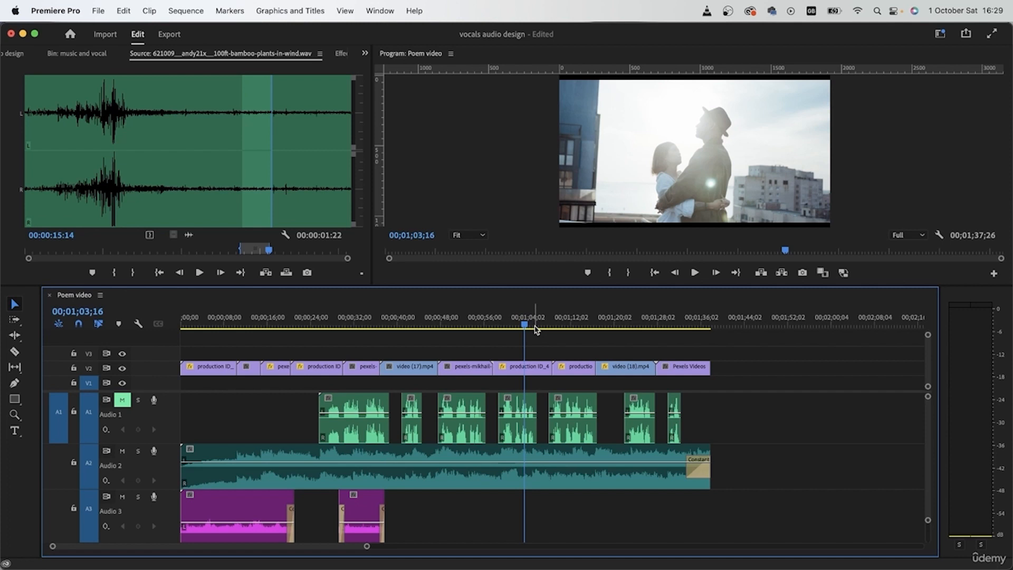
pyautogui.click(497, 321)
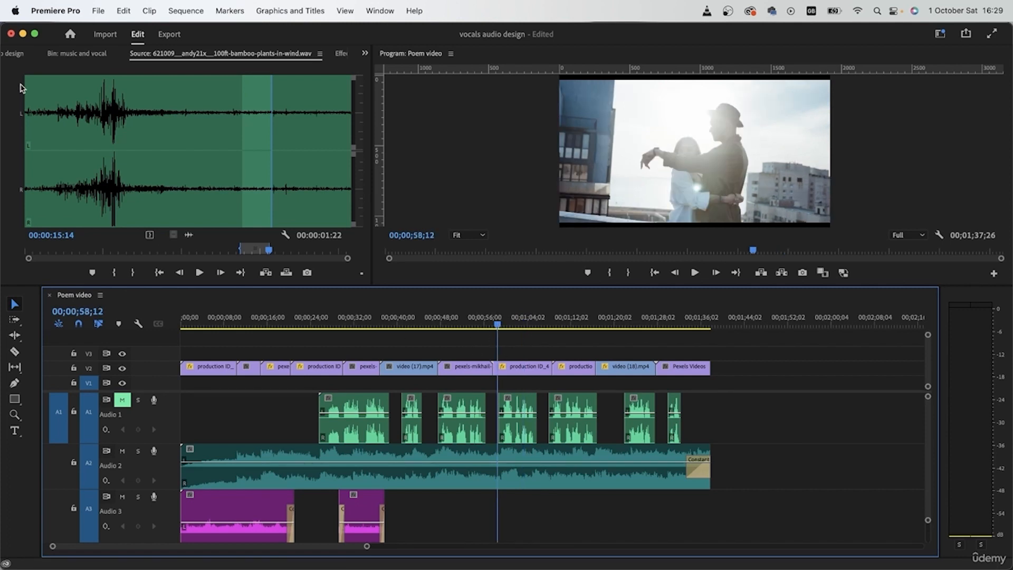
pyautogui.click(14, 53)
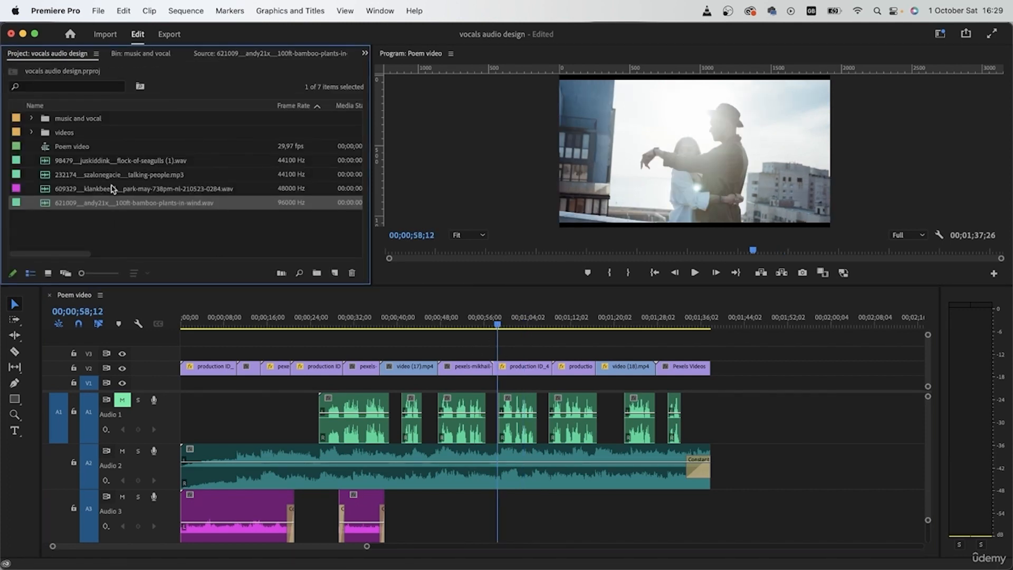
pyautogui.doubleClick(112, 176)
pyautogui.click(76, 170)
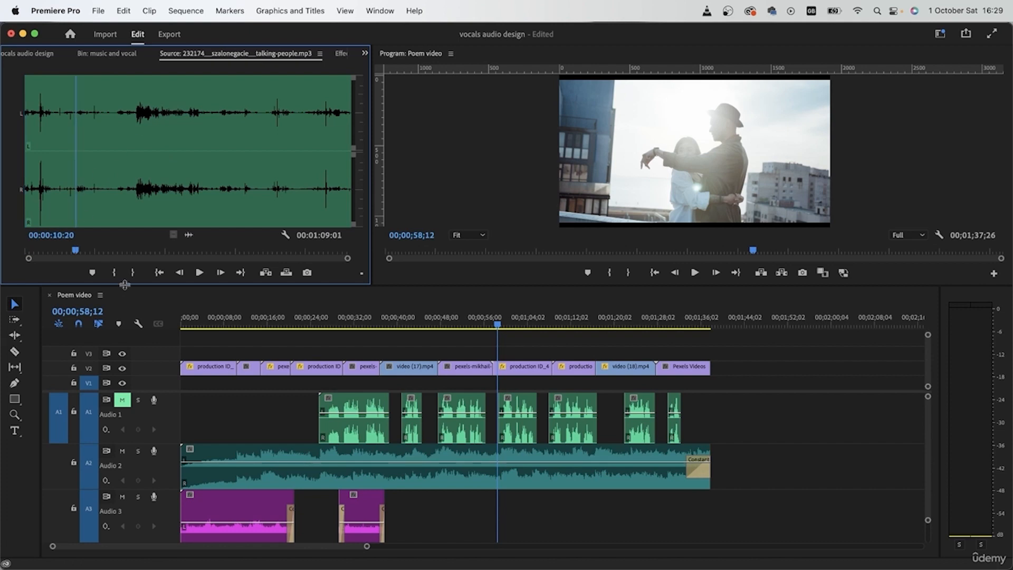
pyautogui.click(200, 273)
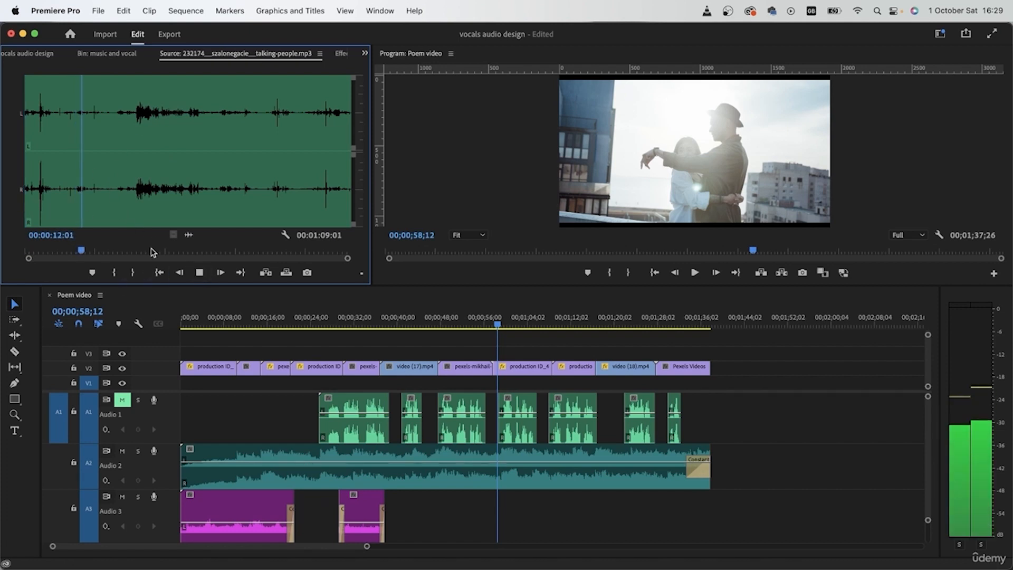
pyautogui.click(168, 78)
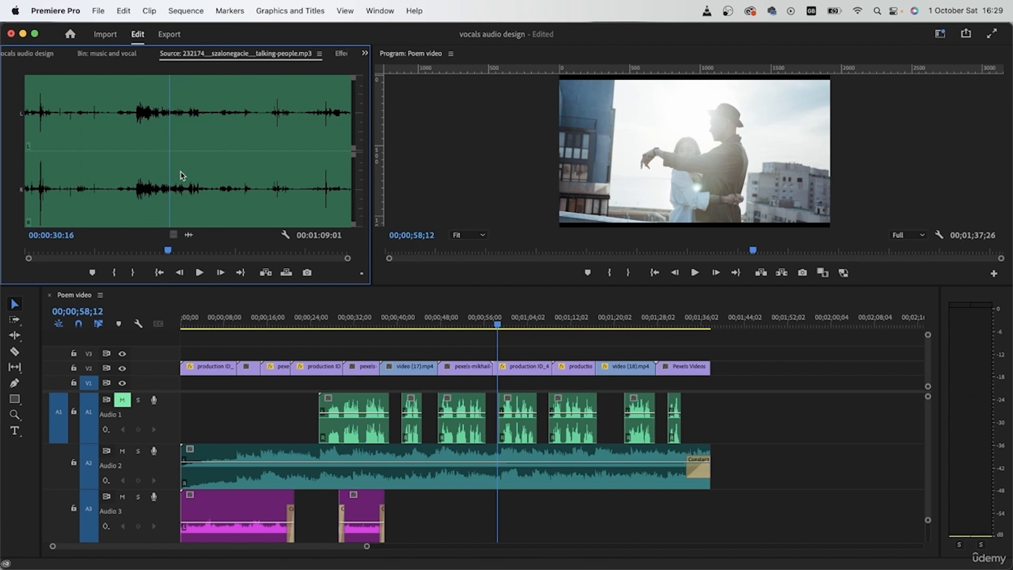
# - Mark the talking-people recording from 00:00:06:08 to 00:00:18:21
pyautogui.moveTo(166, 168); pyautogui.dragTo(53, 168)
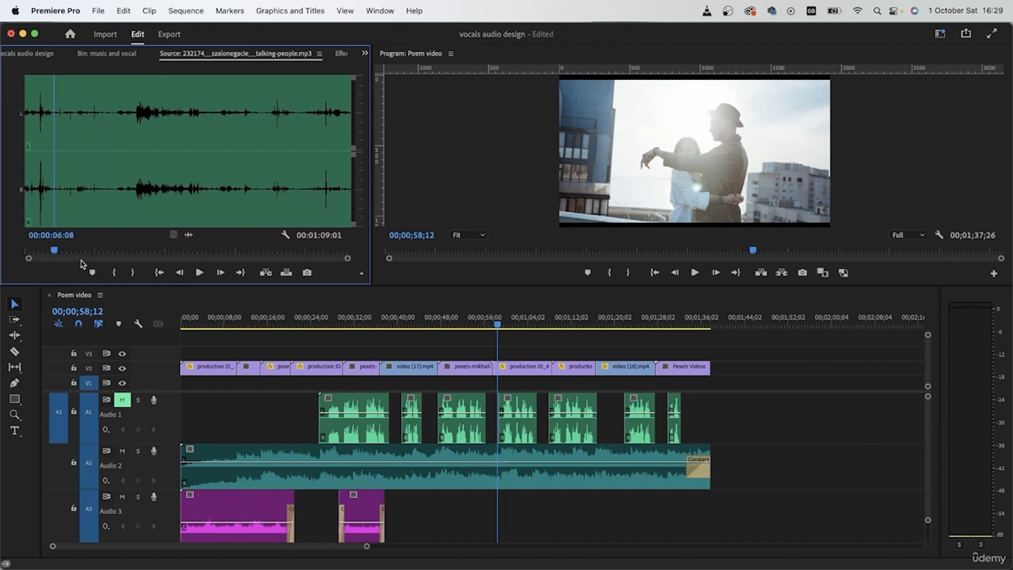
pyautogui.click(113, 273)
pyautogui.moveTo(63, 210); pyautogui.dragTo(115, 209)
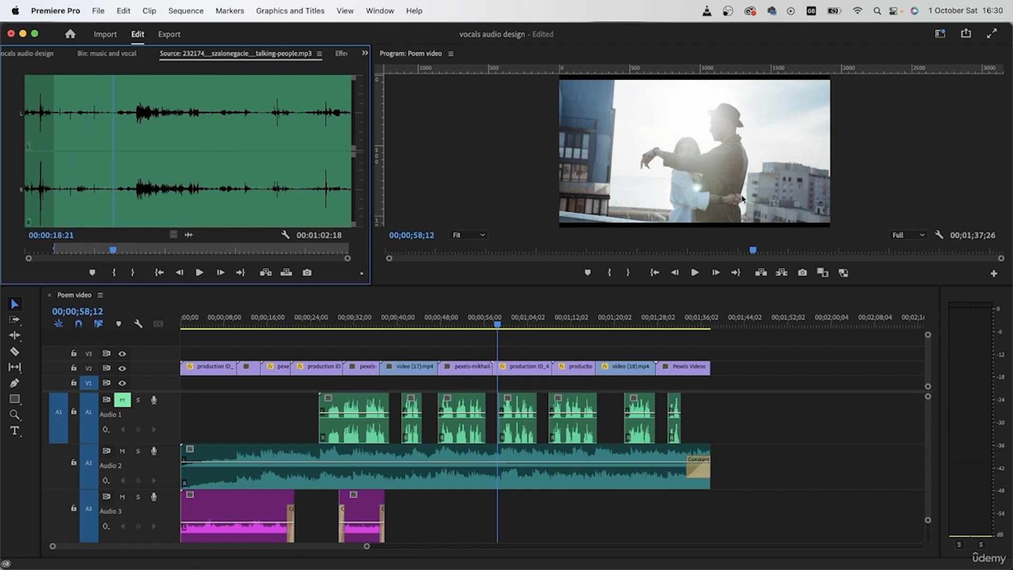
pyautogui.click(133, 273)
# - Place the marked talking-people audio beneath the rooftop couple shot on its own new track, Audio 5
pyautogui.moveTo(189, 235); pyautogui.dragTo(521, 540)
pyautogui.moveTo(522, 541); pyautogui.dragTo(522, 538)
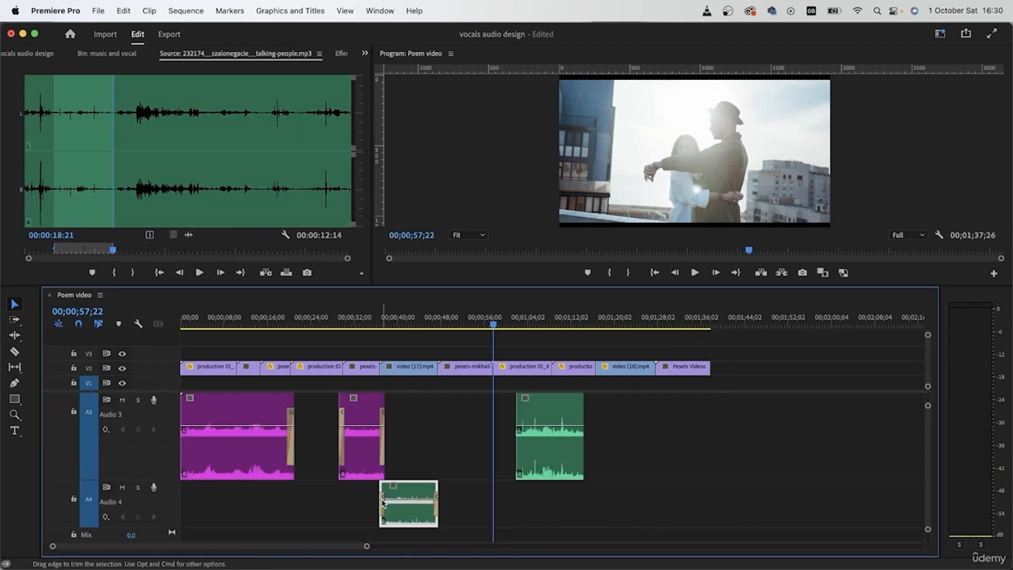
pyautogui.scroll(-1, 383, 502)
pyautogui.moveTo(552, 454); pyautogui.dragTo(523, 543)
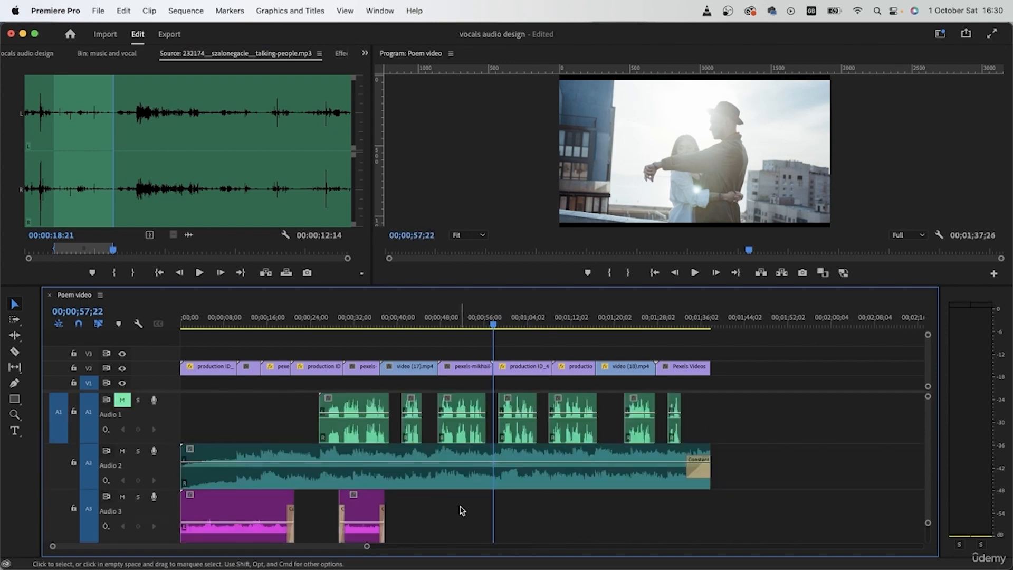
# - Try the Purple label on the bamboo clip on Audio 4
pyautogui.rightClick(402, 485)
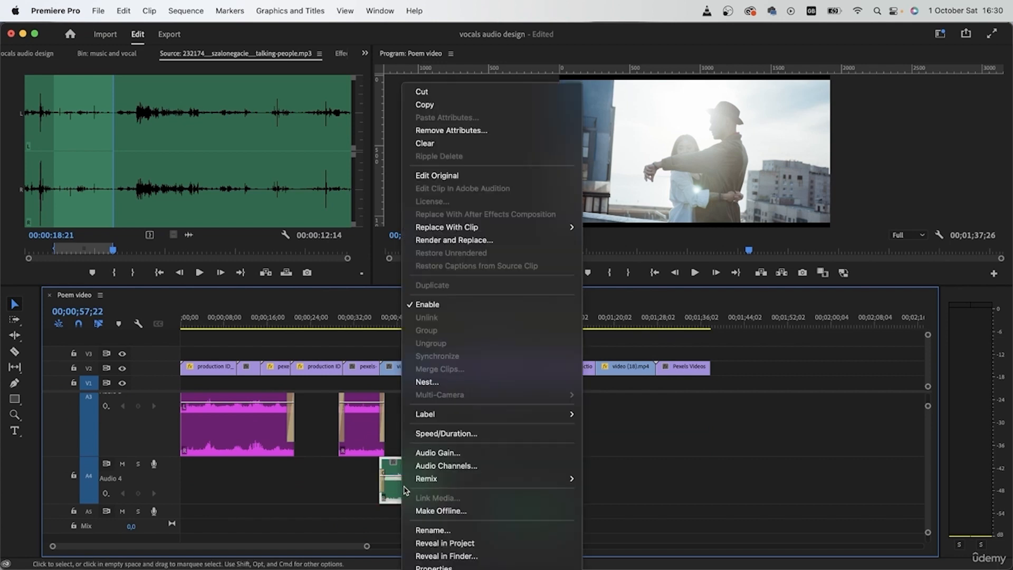
pyautogui.moveTo(436, 416)
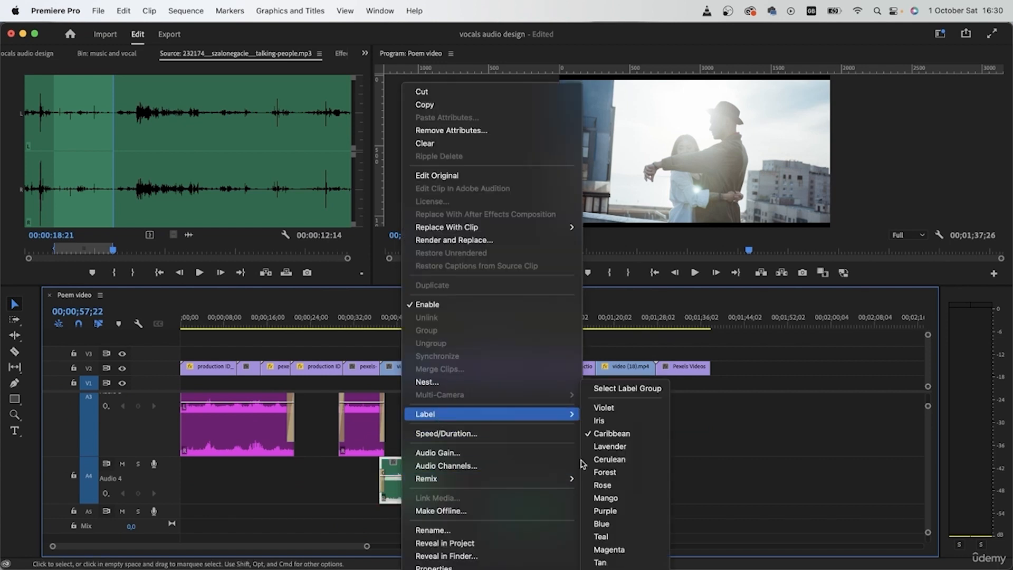
pyautogui.click(605, 511)
# - Label the bamboo clip on Audio 4 Cerulean and the talking-people clip on Audio 5 brown
pyautogui.rightClick(407, 481)
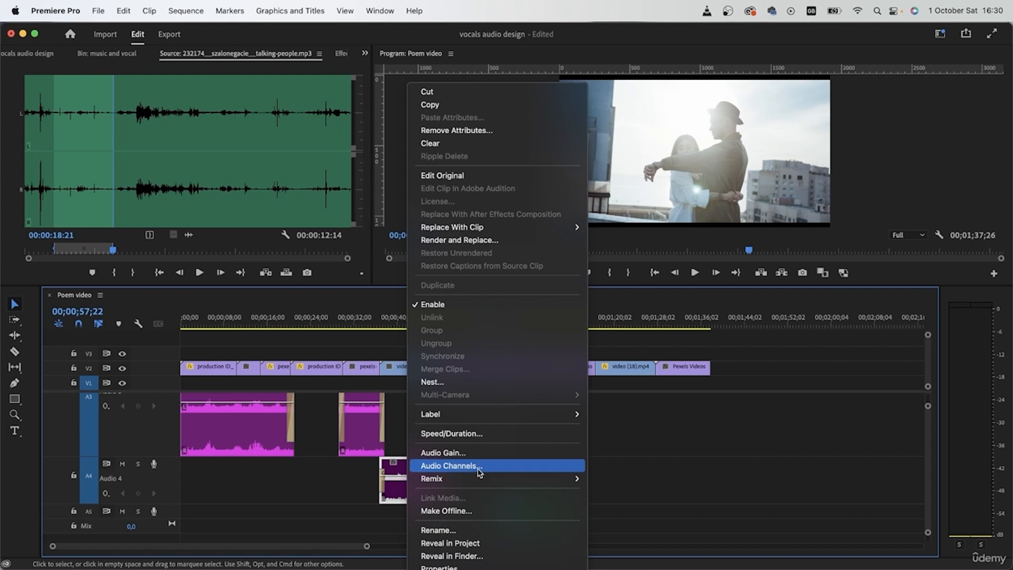
pyautogui.moveTo(498, 414)
pyautogui.click(635, 458)
pyautogui.rightClick(538, 512)
pyautogui.moveTo(609, 417)
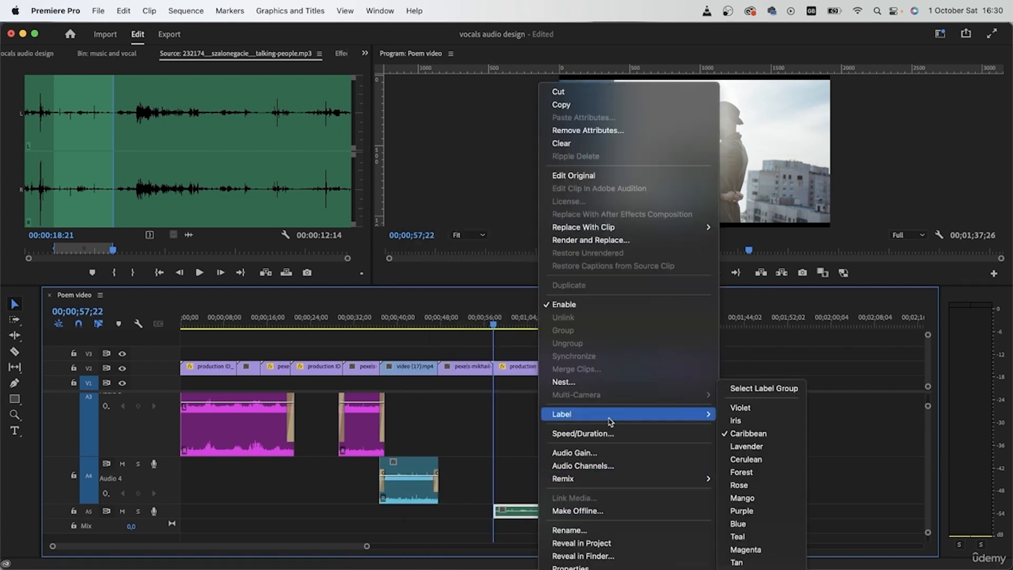
pyautogui.click(739, 569)
# - Reduce the height of the other audio tracks and enlarge only the Audio 5 track
pyautogui.moveTo(133, 504); pyautogui.dragTo(148, 389)
pyautogui.click(464, 521)
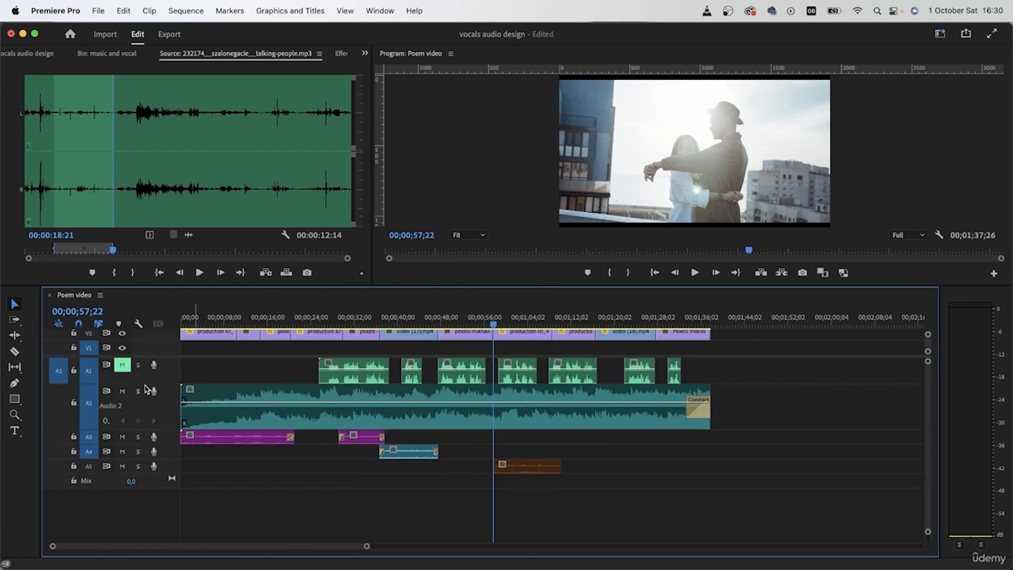
pyautogui.moveTo(149, 429); pyautogui.dragTo(149, 400)
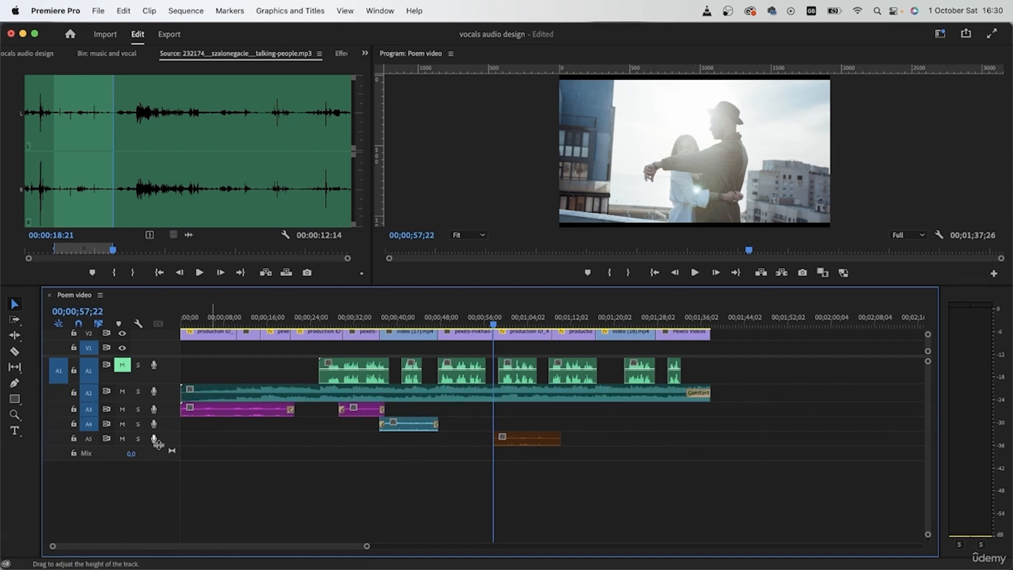
pyautogui.moveTo(159, 445); pyautogui.dragTo(158, 478)
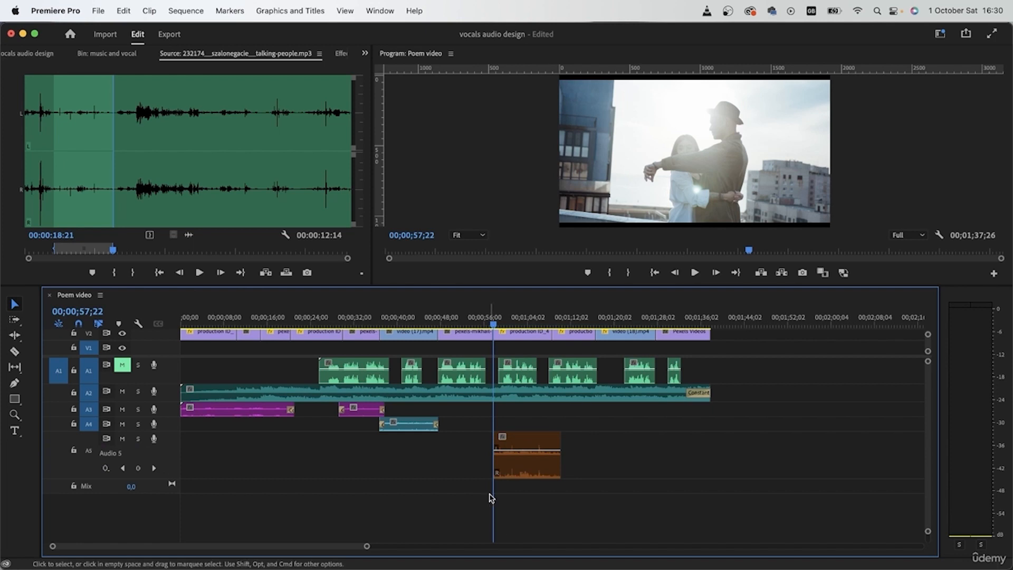
# - Play the rooftop couple shot with the talking-people sound and apply the default audio transition to both ends of the Audio 5 clip
pyautogui.press('space')
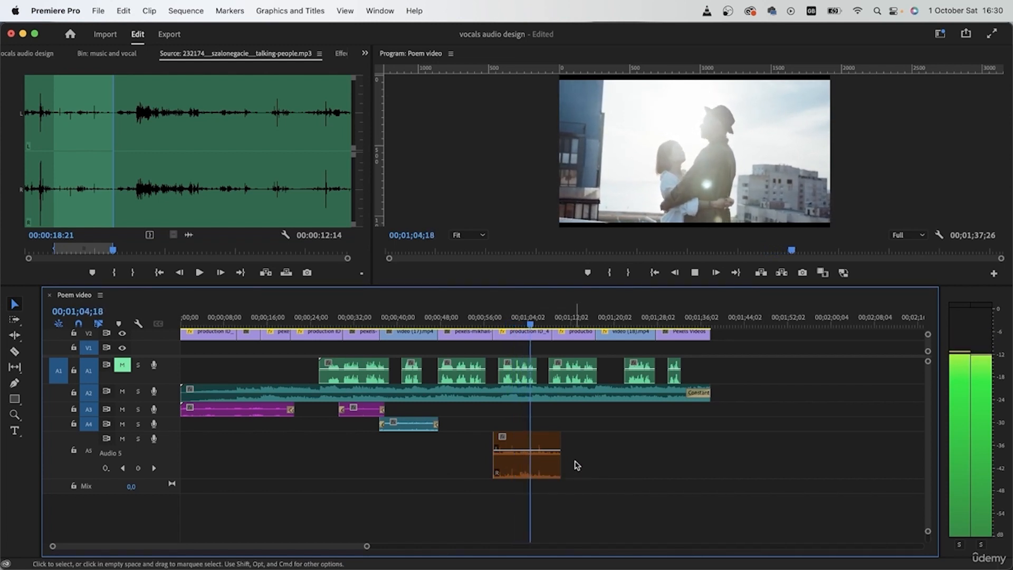
pyautogui.press('space')
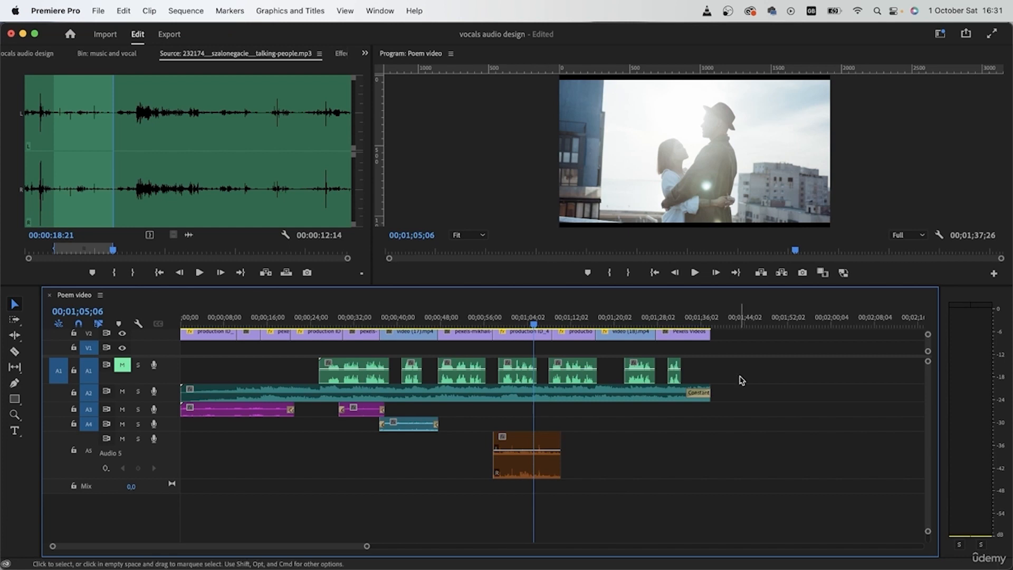
pyautogui.click(526, 464)
pyautogui.click(573, 459)
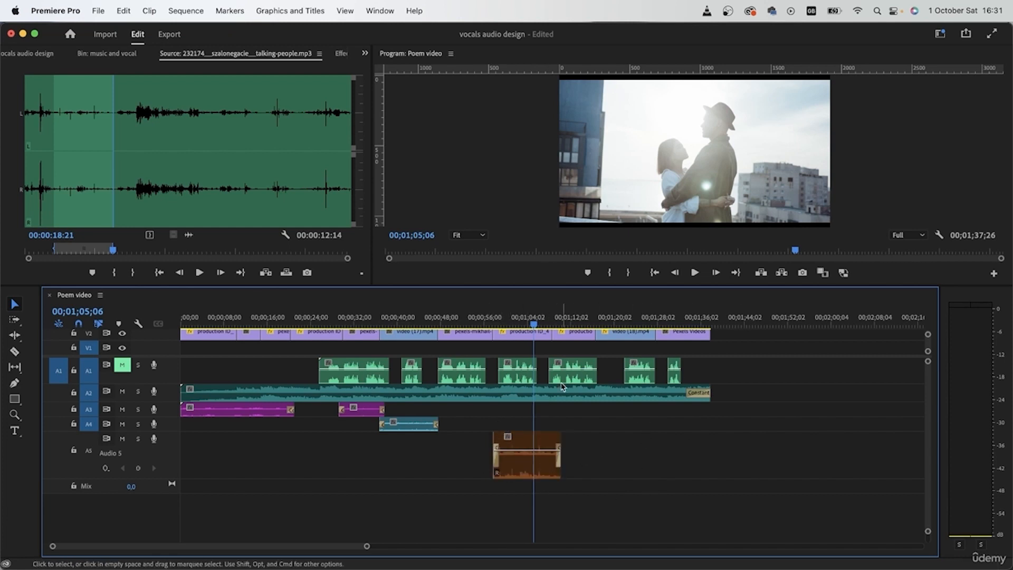
# - Move the playhead to the end of the rooftop couple shot at 00;01;09;08 and extend the Audio 5 clip slightly further past it
pyautogui.click(557, 325)
pyautogui.moveTo(557, 330); pyautogui.dragTo(555, 422)
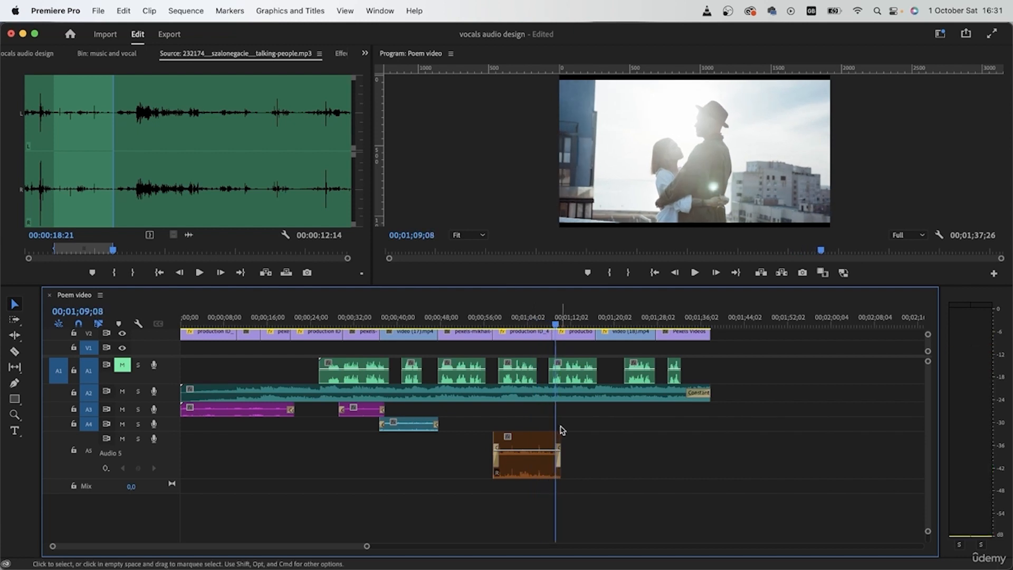
pyautogui.click(537, 468)
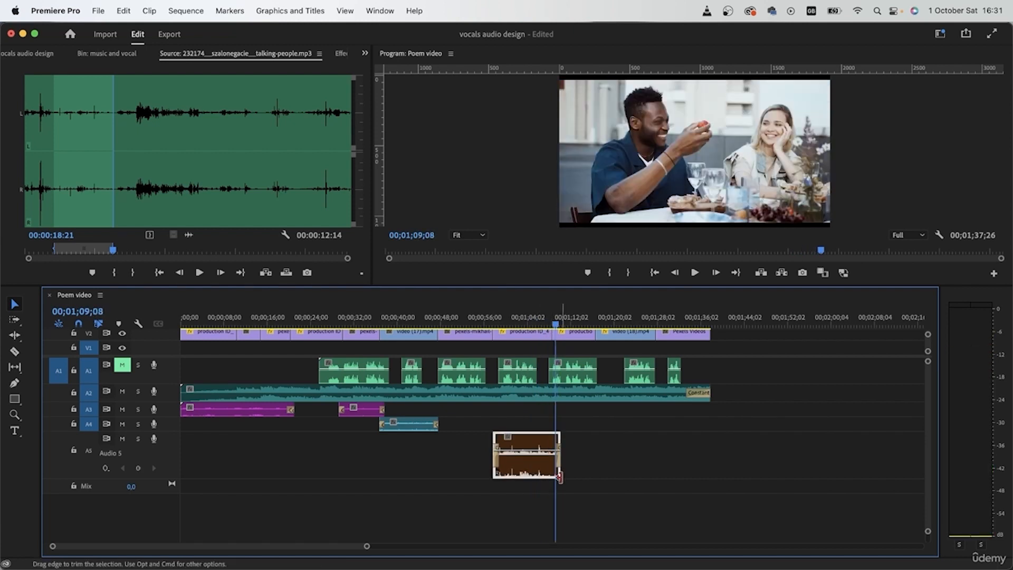
pyautogui.moveTo(560, 475); pyautogui.dragTo(568, 478)
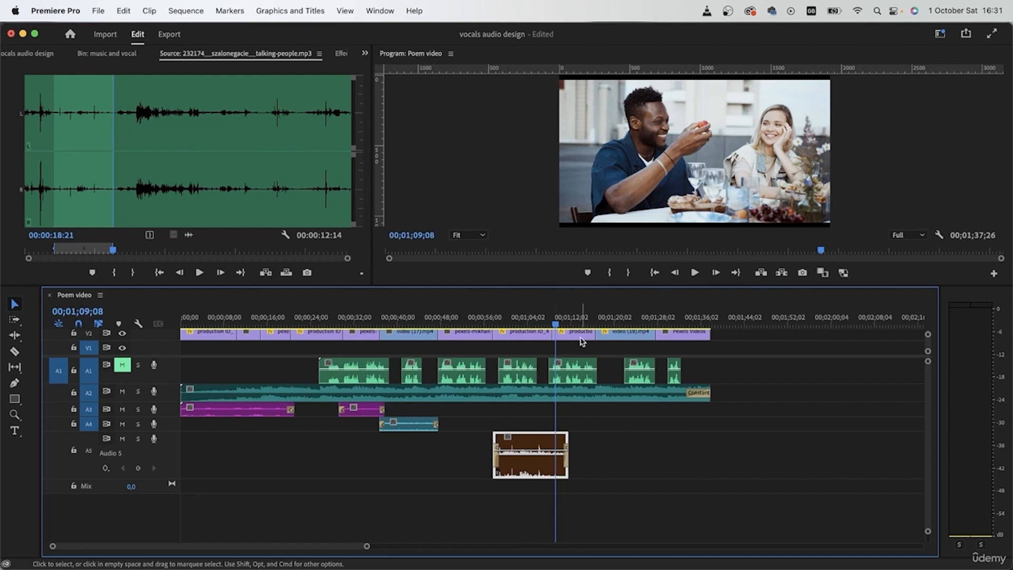
# - Mark the talking-people recording from 00:00:22:08 to 00:00:38:08 for the dining couple shot
pyautogui.click(563, 340)
pyautogui.click(130, 165)
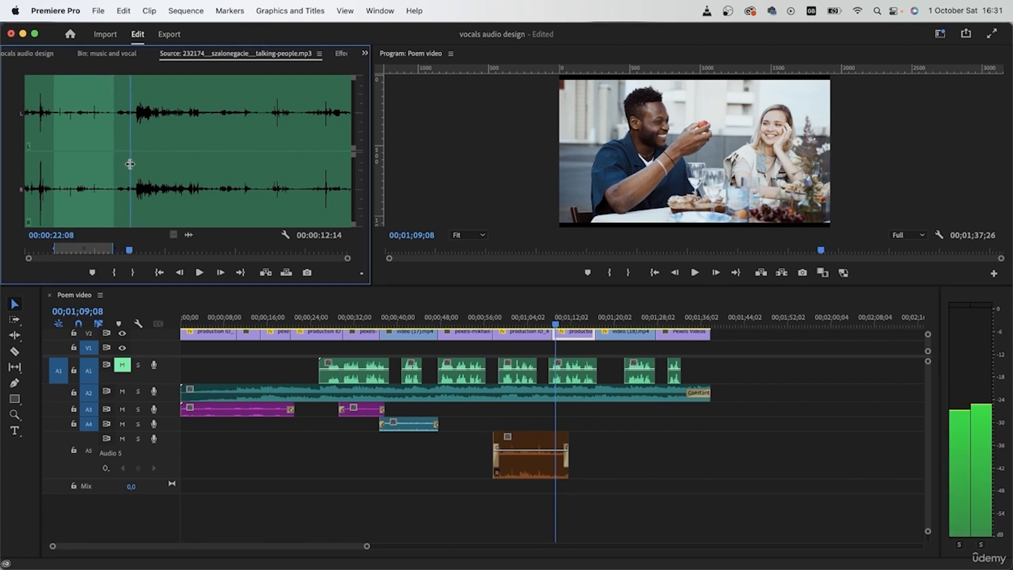
pyautogui.click(116, 272)
pyautogui.click(206, 171)
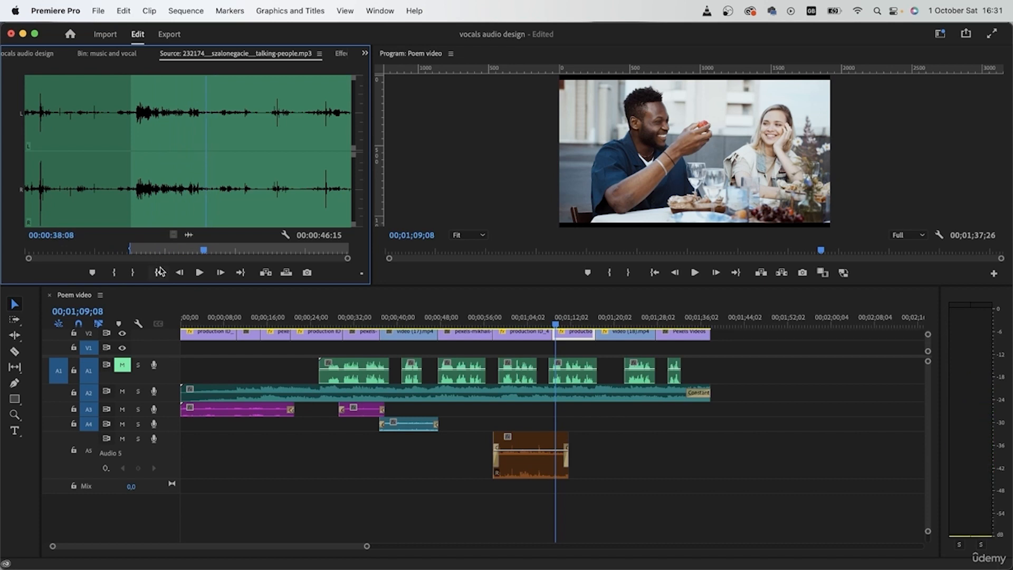
pyautogui.click(132, 273)
# - Place the newly marked talking-people audio on Audio 5 beneath the dining couple shot, moving the rooftop talking clip to a new Audio 6 track
pyautogui.moveTo(187, 233); pyautogui.dragTo(601, 454)
pyautogui.click(541, 469)
pyautogui.moveTo(541, 469); pyautogui.dragTo(518, 504)
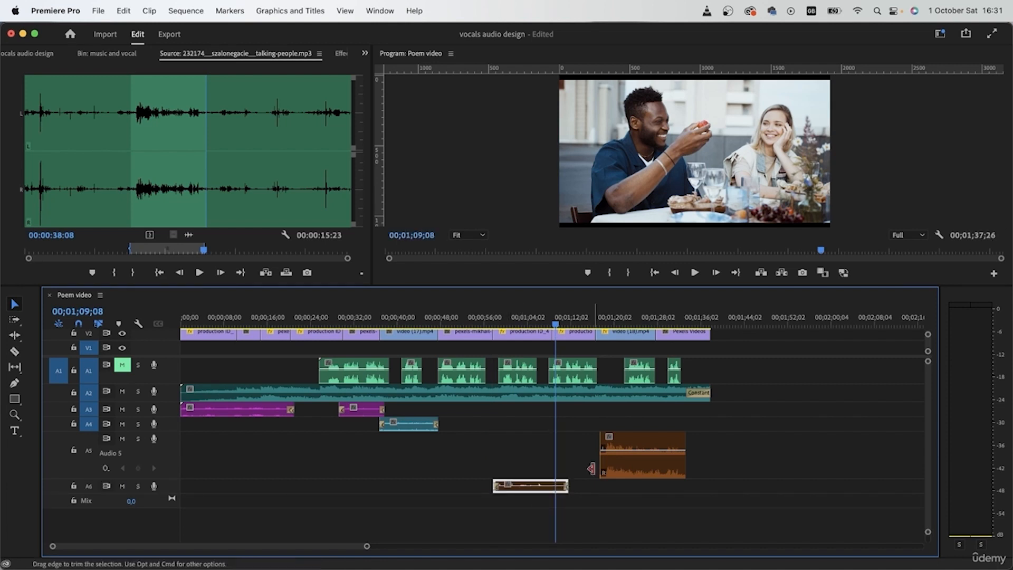
pyautogui.click(623, 474)
pyautogui.moveTo(639, 469); pyautogui.dragTo(586, 472)
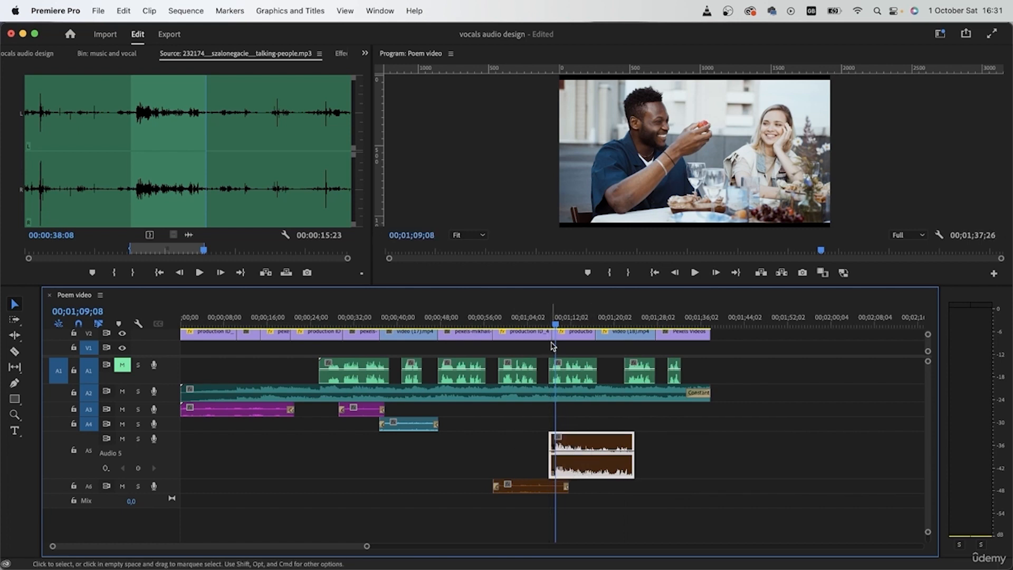
# - Move the playhead to the start of the dining shot at 00;01;08;19 and apply the default audio transition to both ends of its Audio 5 clip
pyautogui.moveTo(556, 325)
pyautogui.mouseDown()
pyautogui.moveTo(547, 326)
pyautogui.moveTo(555, 326)
pyautogui.mouseUp()
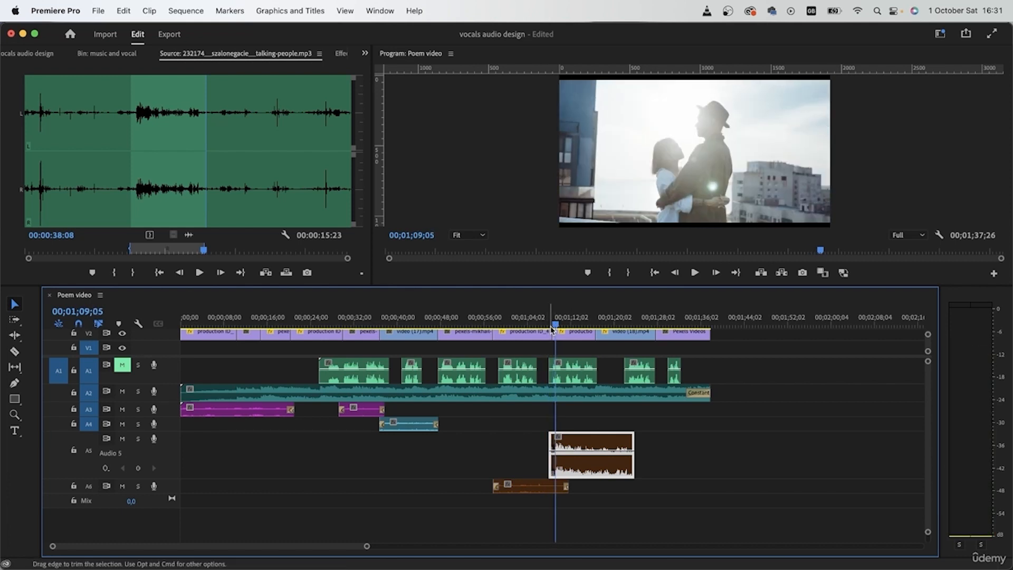
pyautogui.click(549, 326)
pyautogui.press('space')
pyautogui.press('space')
pyautogui.click(554, 331)
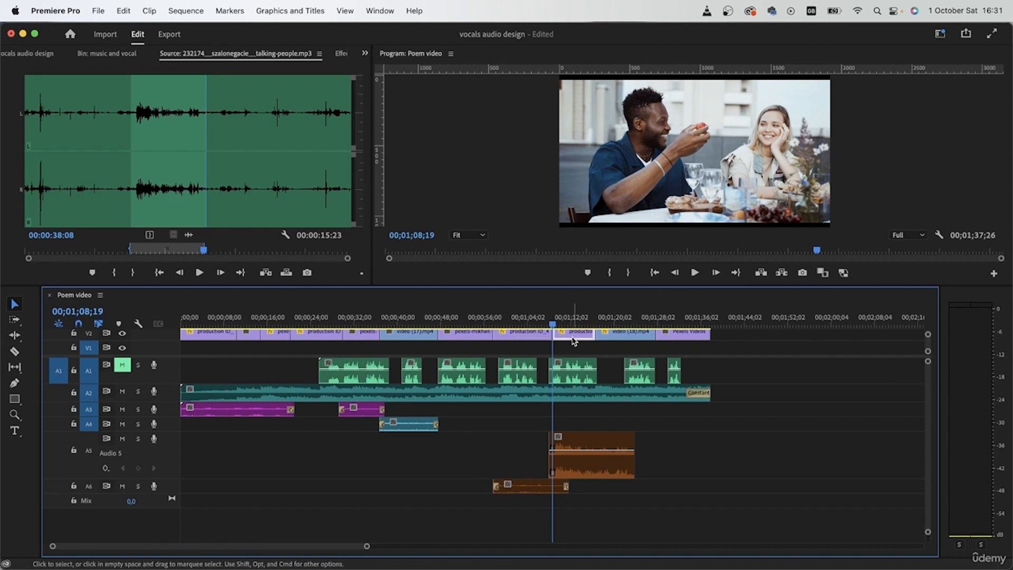
pyautogui.click(579, 468)
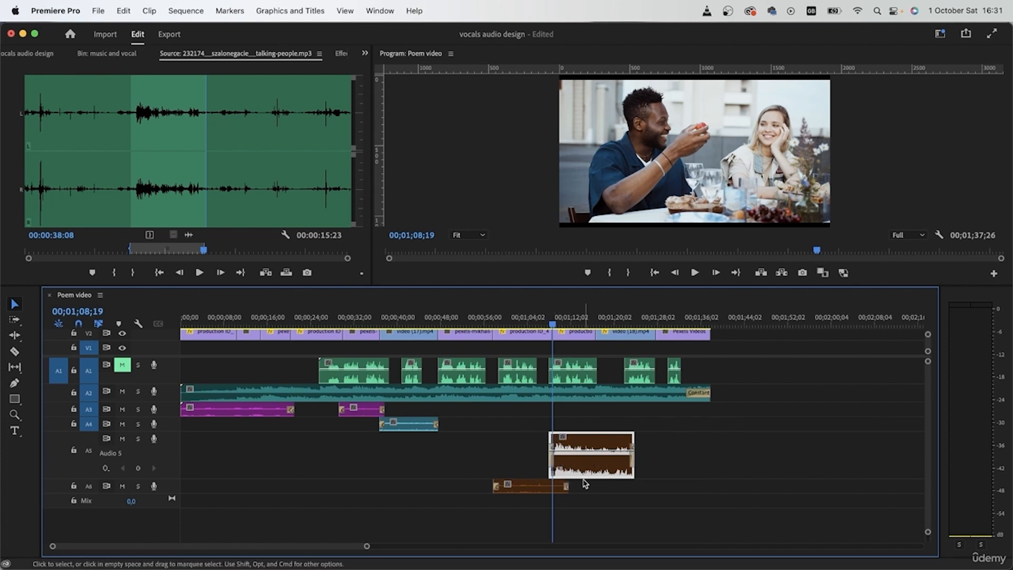
# - Play from 00;01;06;27 into the dining shot to check how the two overlapping talking-people clips blend
pyautogui.click(533, 417)
pyautogui.click(543, 320)
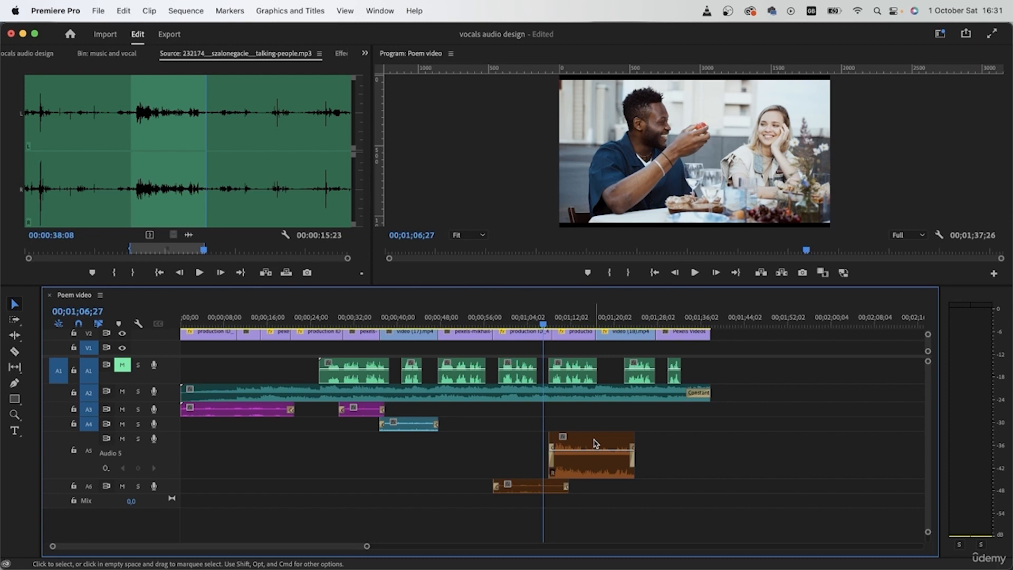
pyautogui.press('space')
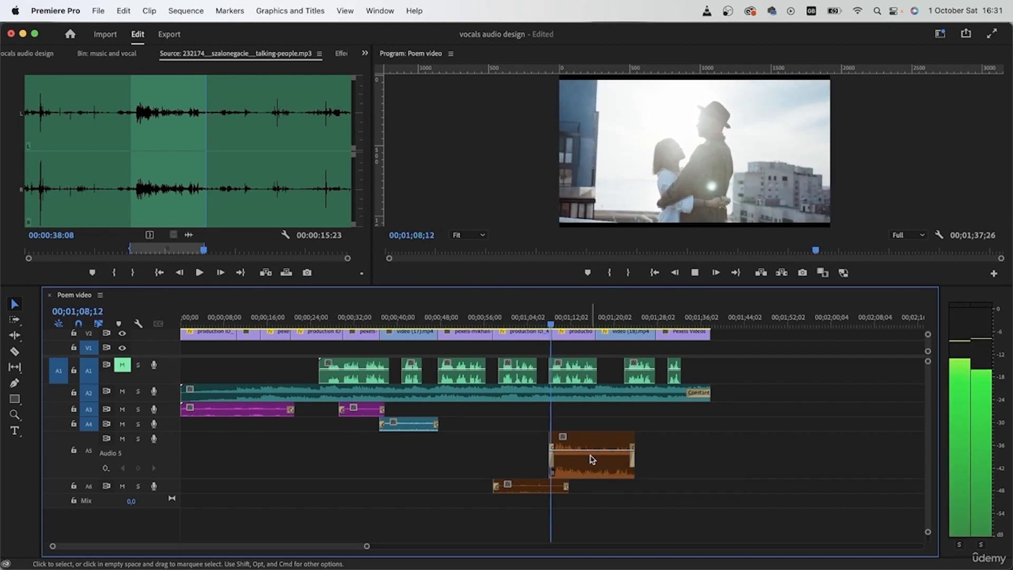
pyautogui.scroll(3, 584, 490)
pyautogui.scroll(2, 585, 490)
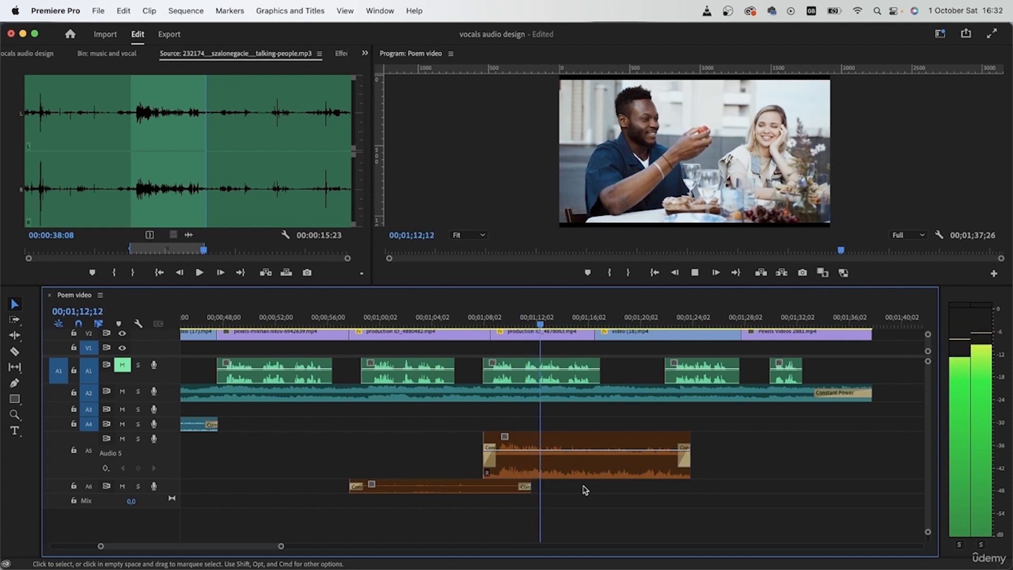
# - Set the dining talking clip on Audio 5 to 70% speed with audio pitch maintained and play it back from 00;01;09;19
pyautogui.click(617, 462)
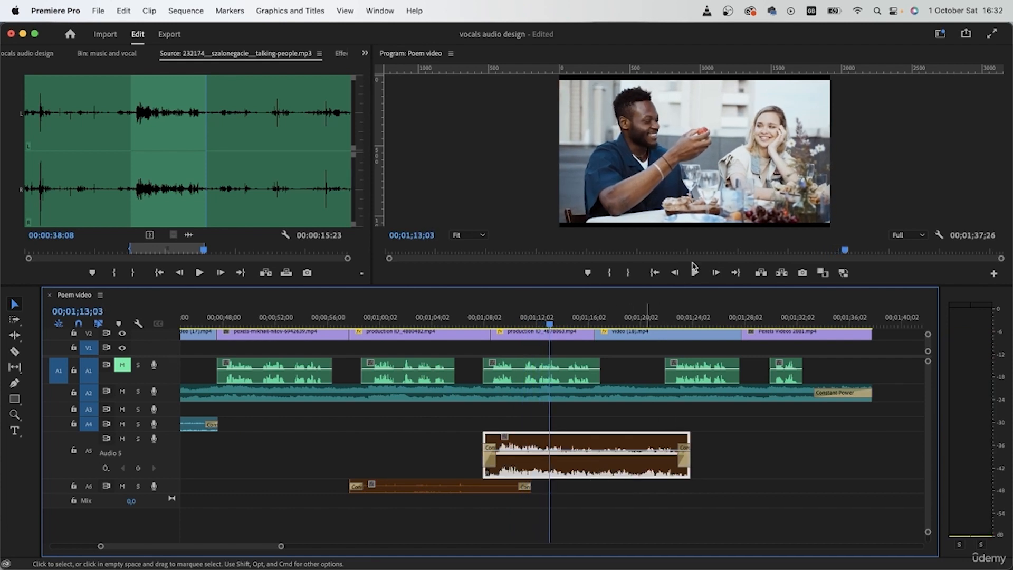
pyautogui.rightClick(569, 453)
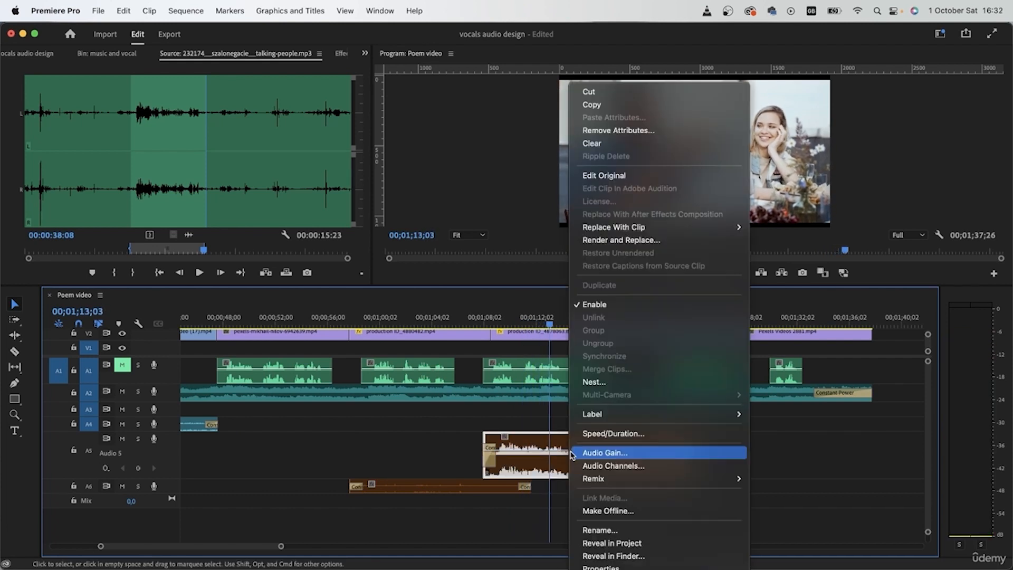
pyautogui.click(694, 441)
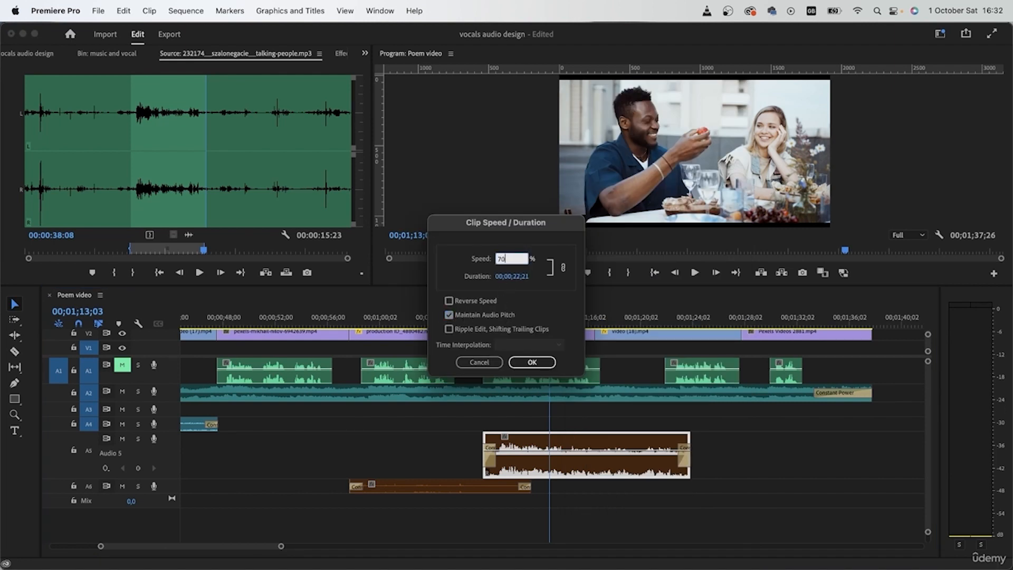
pyautogui.press('Return')
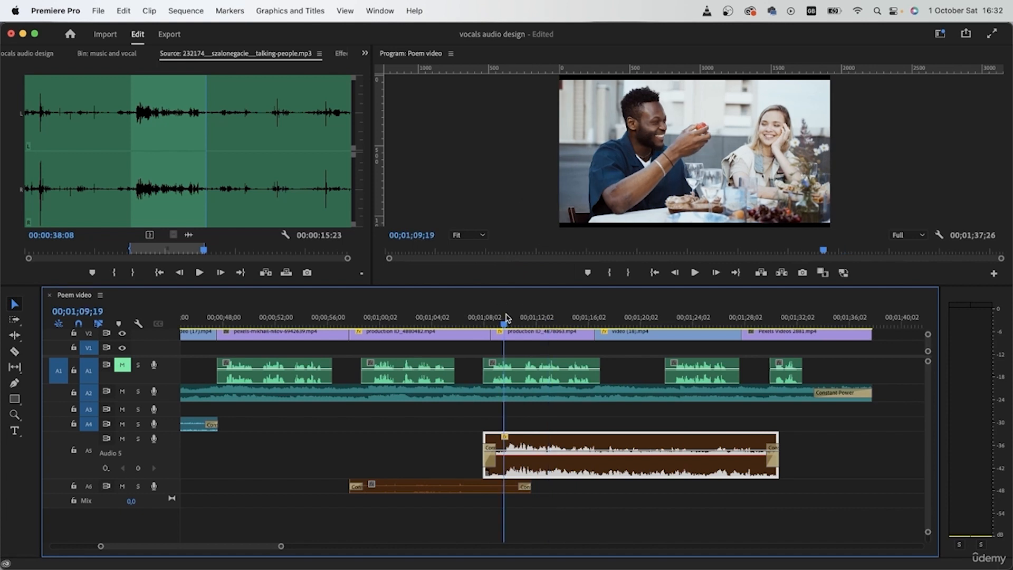
pyautogui.press('space')
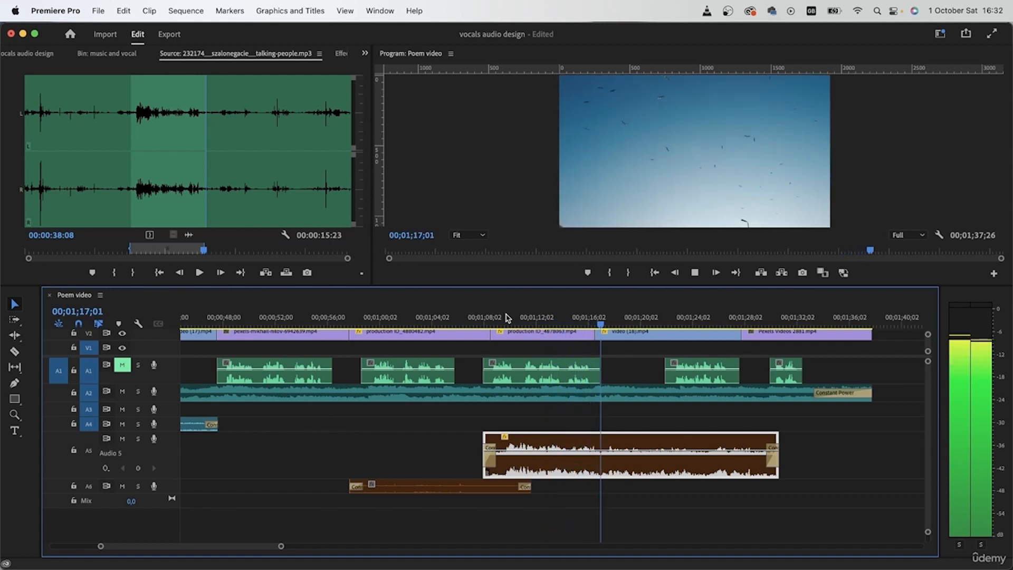
pyautogui.press('space')
# - Shift and shorten the Audio 5 talking clip so it overlaps the dining shot by about one second at each end, playing it to check
pyautogui.press('super+z')
pyautogui.moveTo(661, 438); pyautogui.dragTo(549, 443)
pyautogui.press('Up')
pyautogui.press('space')
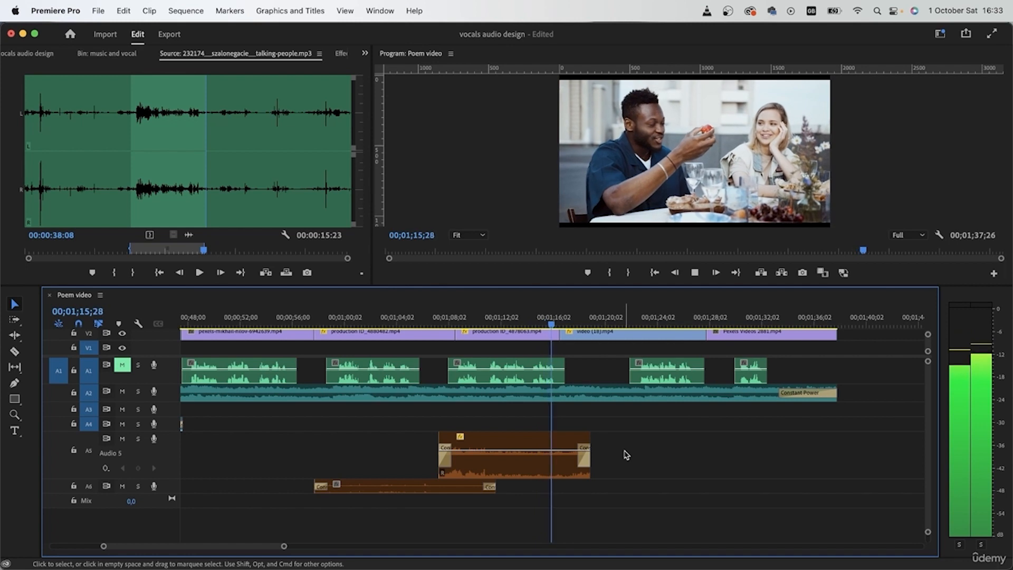
pyautogui.press('space')
pyautogui.moveTo(588, 472); pyautogui.dragTo(576, 473)
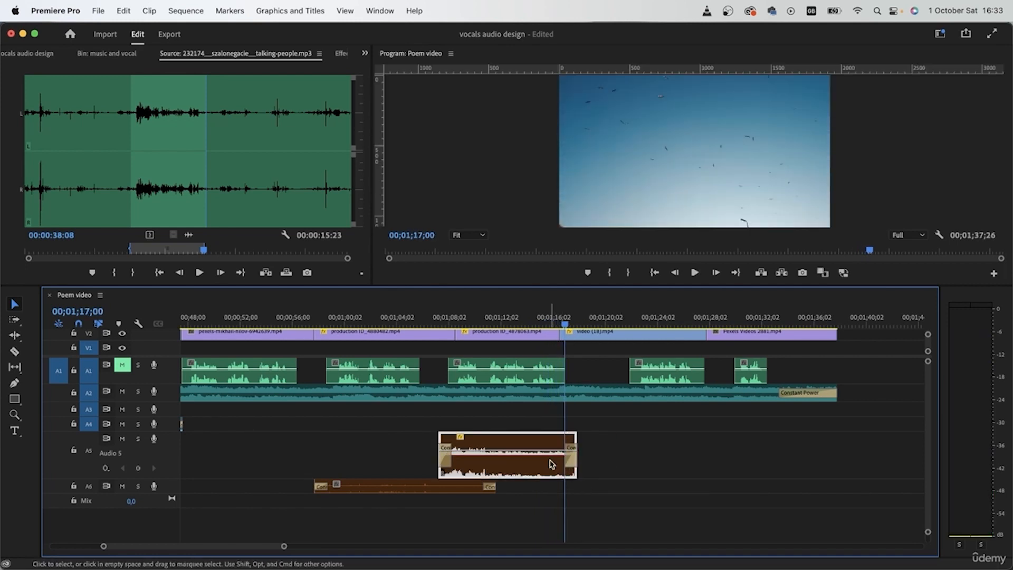
# - Place 98479__juskiddink__flock-of-seagulls (1).wav on a new Audio 7 track beneath the birds shot, starting slightly before it, and move the playhead to 00;01;15;22
pyautogui.click(43, 56)
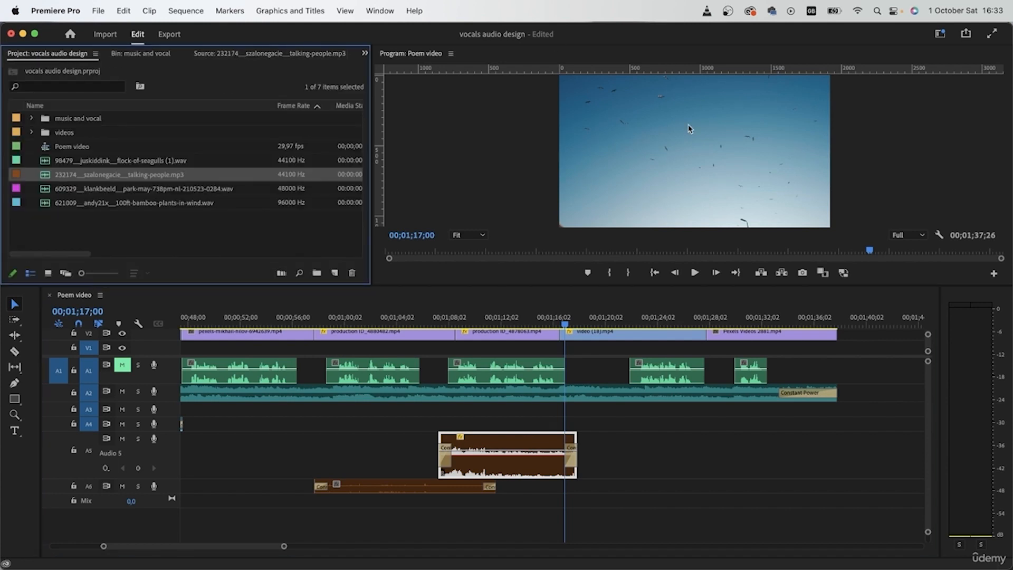
pyautogui.click(149, 163)
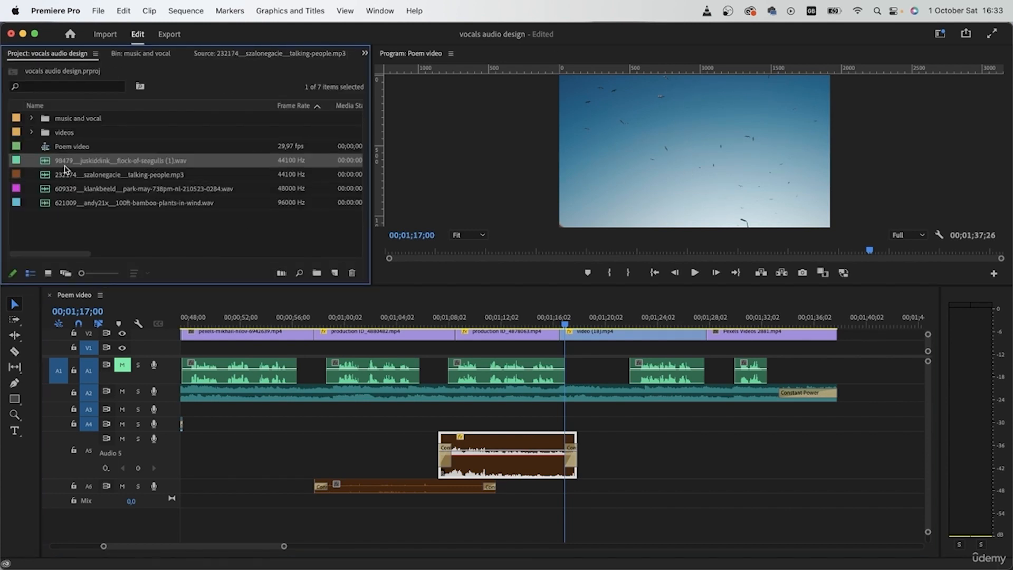
pyautogui.doubleClick(46, 165)
pyautogui.moveTo(187, 234); pyautogui.dragTo(553, 542)
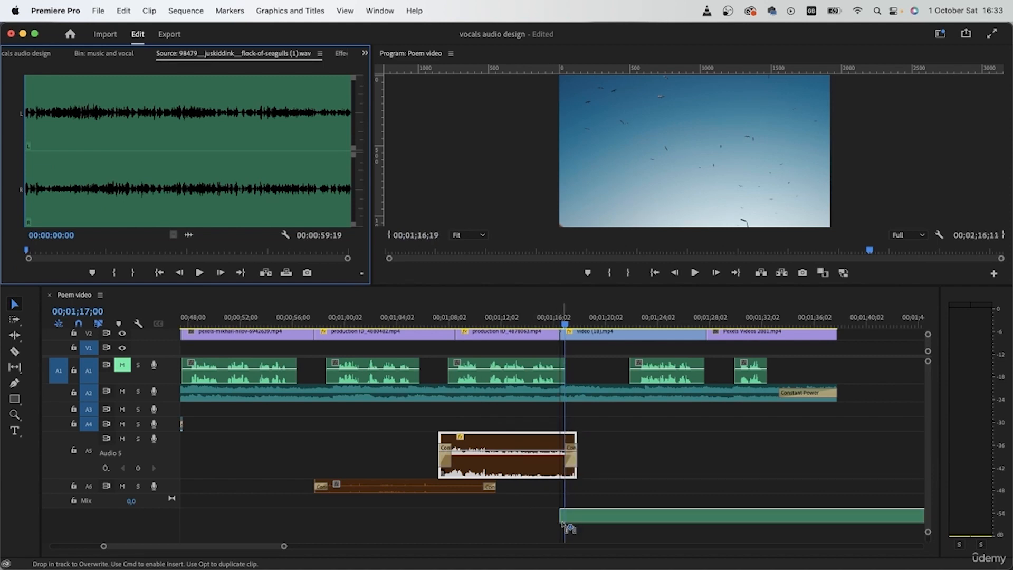
pyautogui.moveTo(555, 523); pyautogui.dragTo(556, 521)
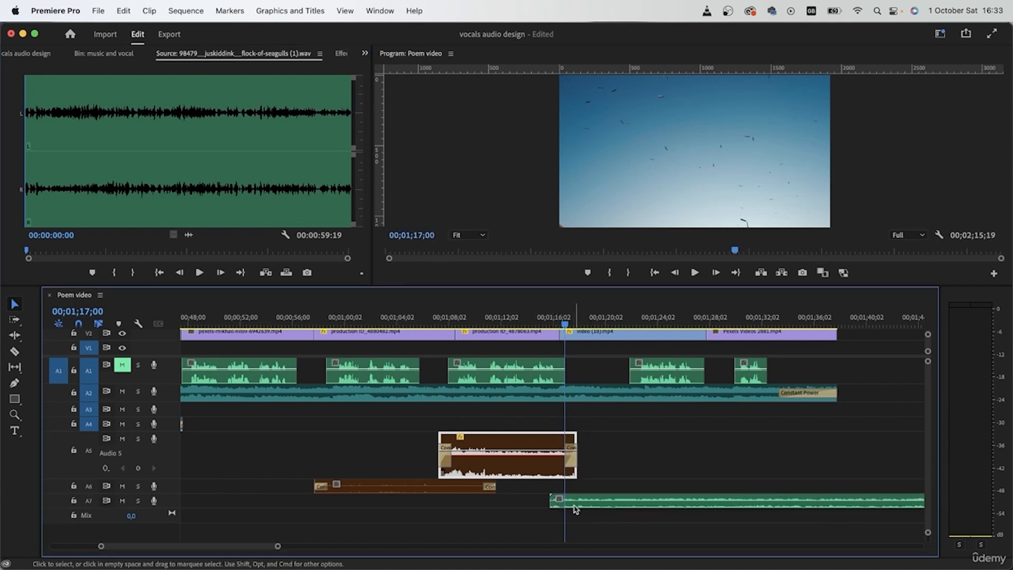
pyautogui.click(561, 321)
pyautogui.moveTo(563, 323); pyautogui.dragTo(549, 322)
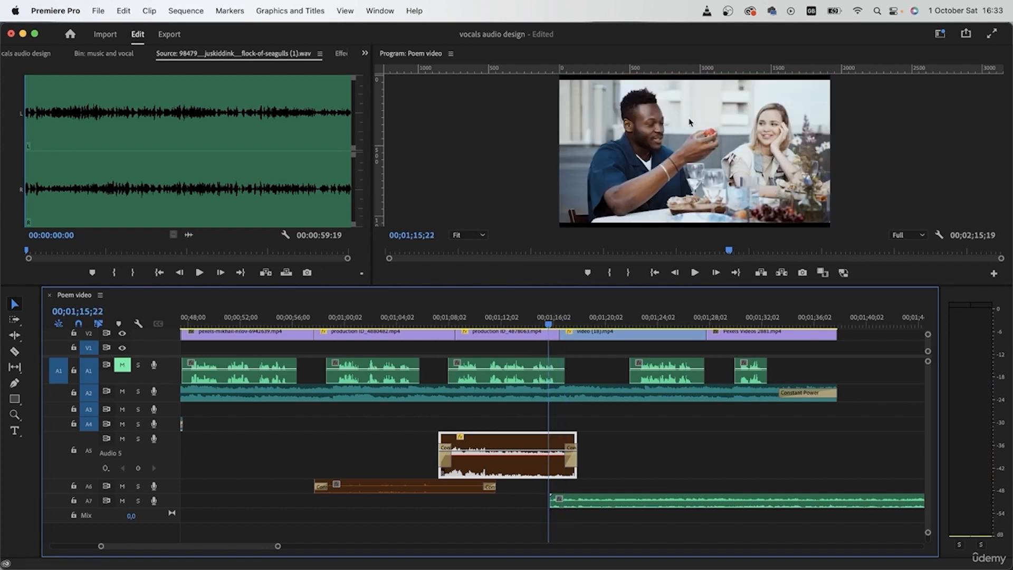
# - Give the Audio 7 seagulls clip an orange label and a fade-in, play it under the birds shot, and enlarge the Audio 7 track
pyautogui.click(686, 504)
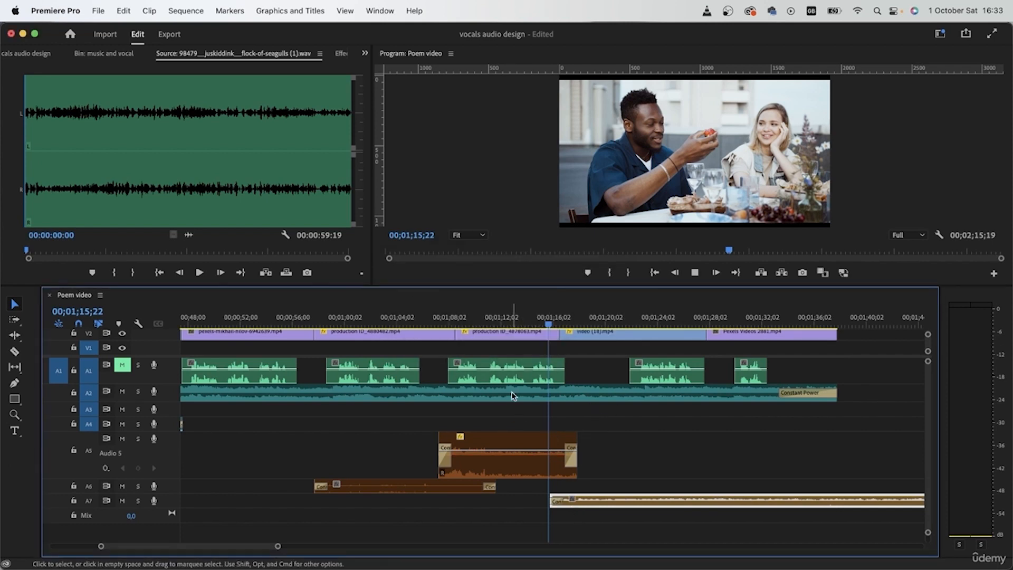
pyautogui.click(542, 419)
pyautogui.press('space')
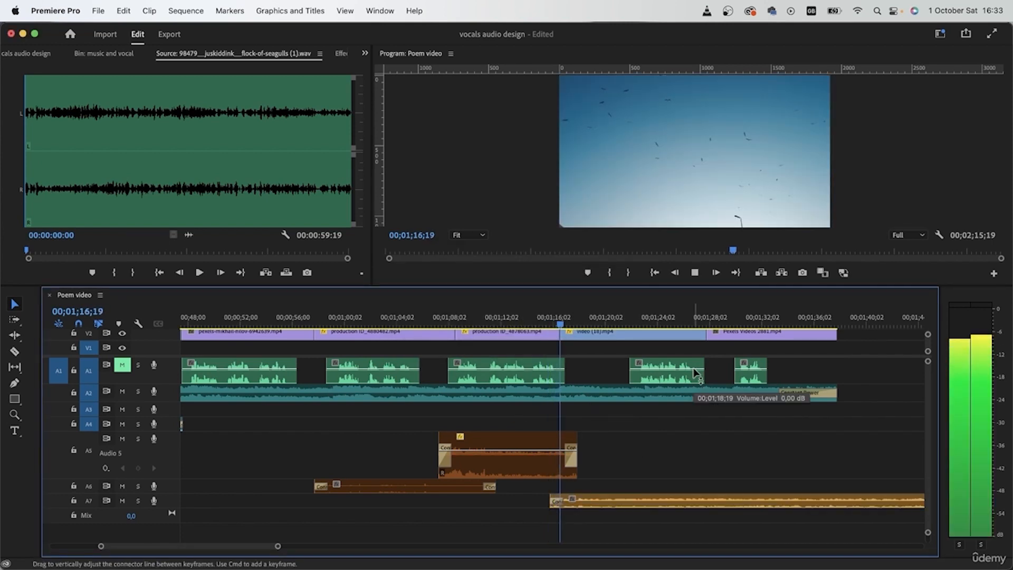
pyautogui.hscroll(5, 693, 371)
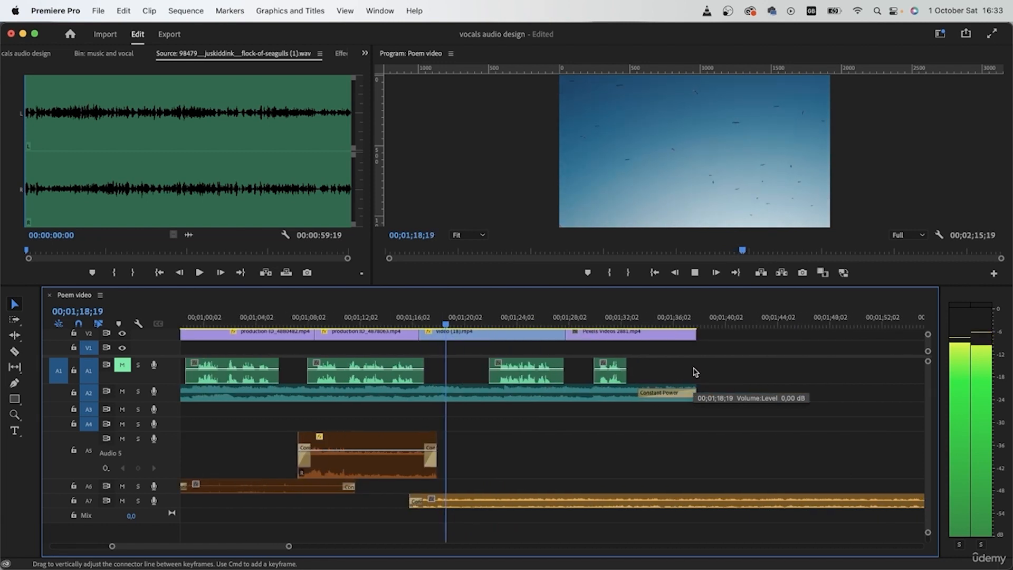
pyautogui.hscroll(1, 628, 458)
pyautogui.moveTo(161, 478)
pyautogui.mouseDown()
pyautogui.moveTo(161, 446)
pyautogui.moveTo(166, 496)
pyautogui.mouseUp()
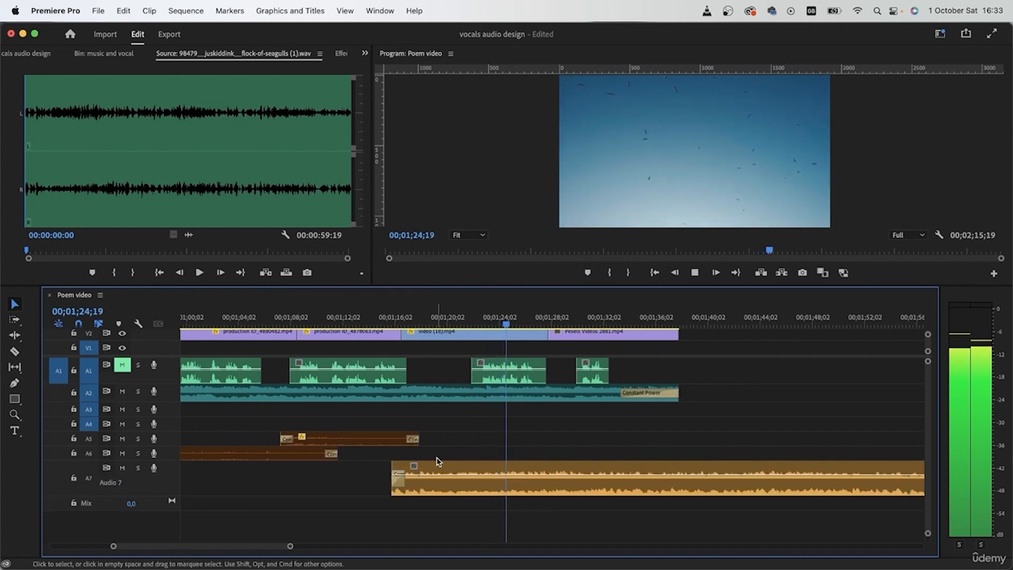
pyautogui.hscroll(2, 437, 463)
# - Cut the Audio 7 seagulls clip at 00;01;28;21, delete the excess after the cut, and add a fade-out to the kept part
pyautogui.press('c')
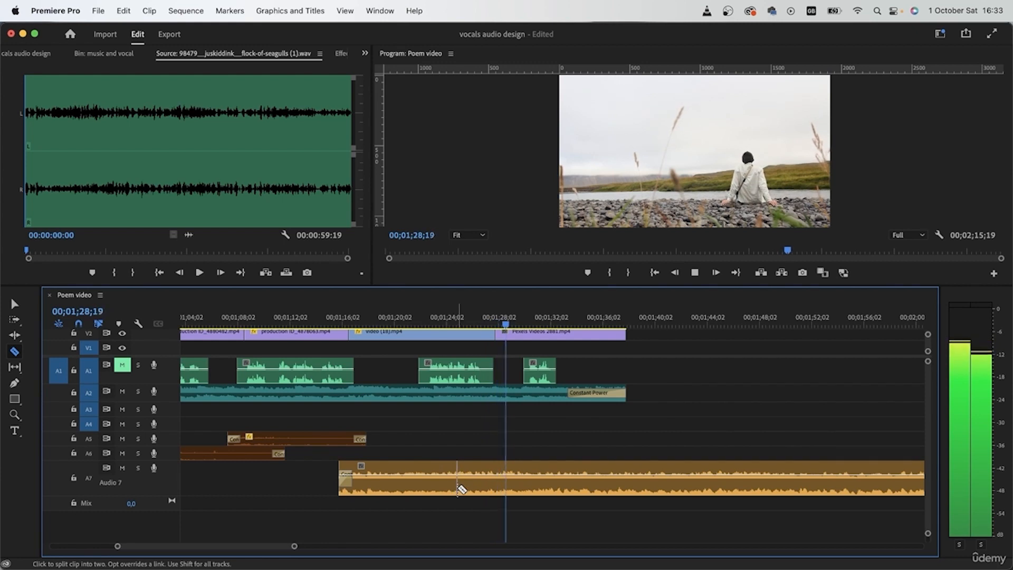
pyautogui.press('space')
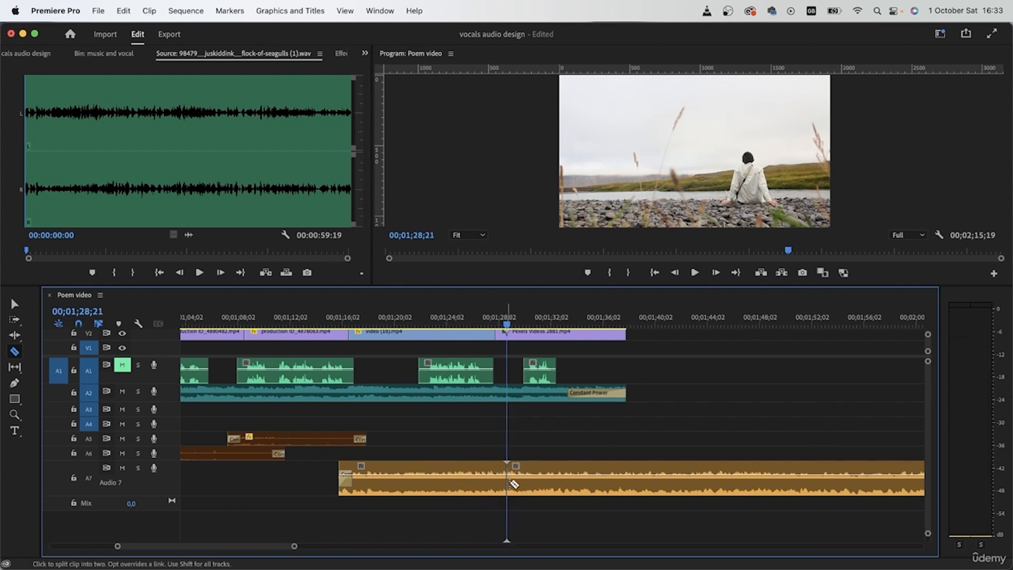
pyautogui.click(508, 482)
pyautogui.press('v')
pyautogui.click(552, 485)
pyautogui.press('Delete')
pyautogui.click(464, 492)
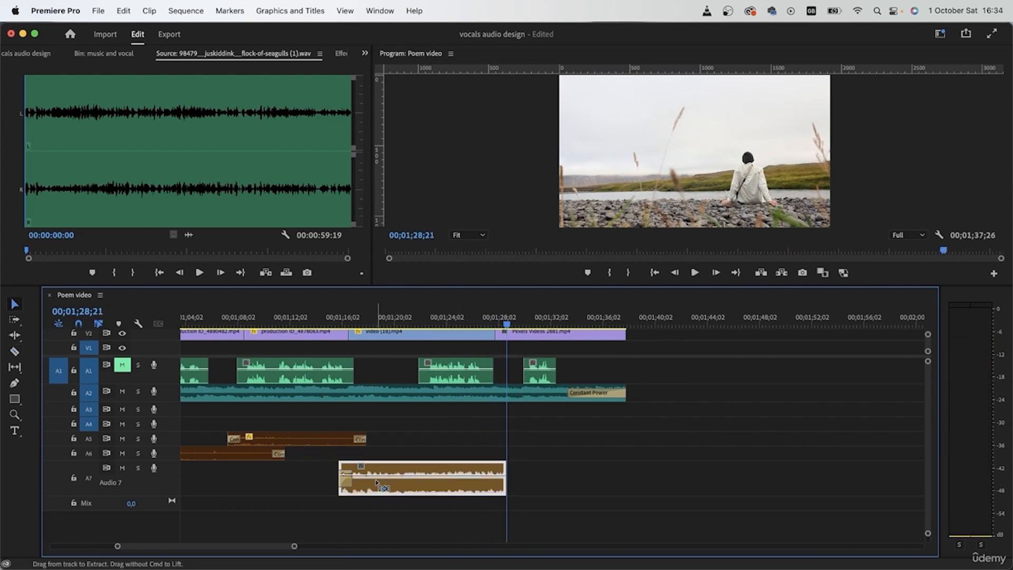
# - Load 609329__klankbeeld__park-may-738pm-nl-210523-0284.wav as the source and mark a new section of it ending at 00:02:13:01
pyautogui.click(36, 58)
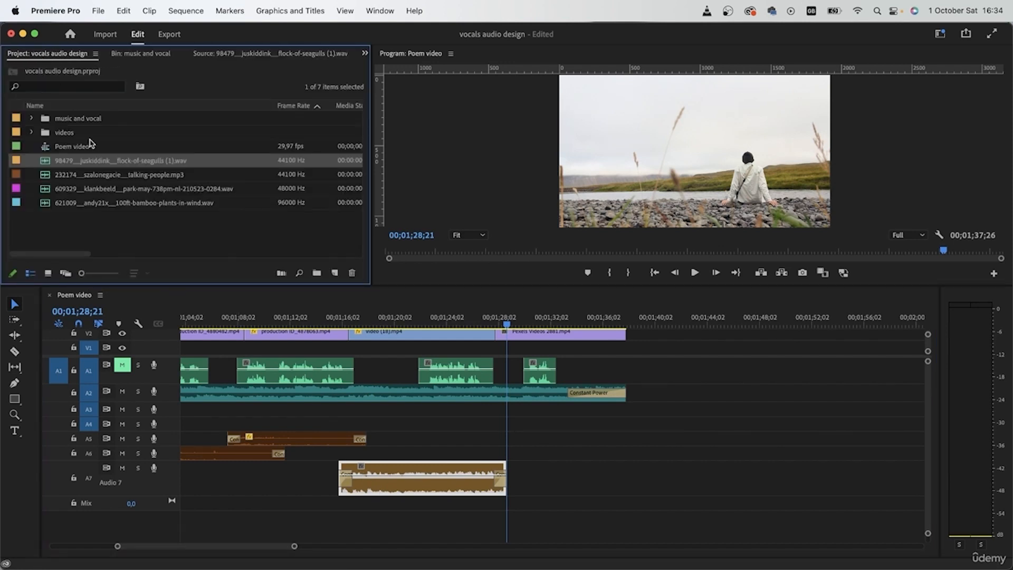
pyautogui.doubleClick(125, 193)
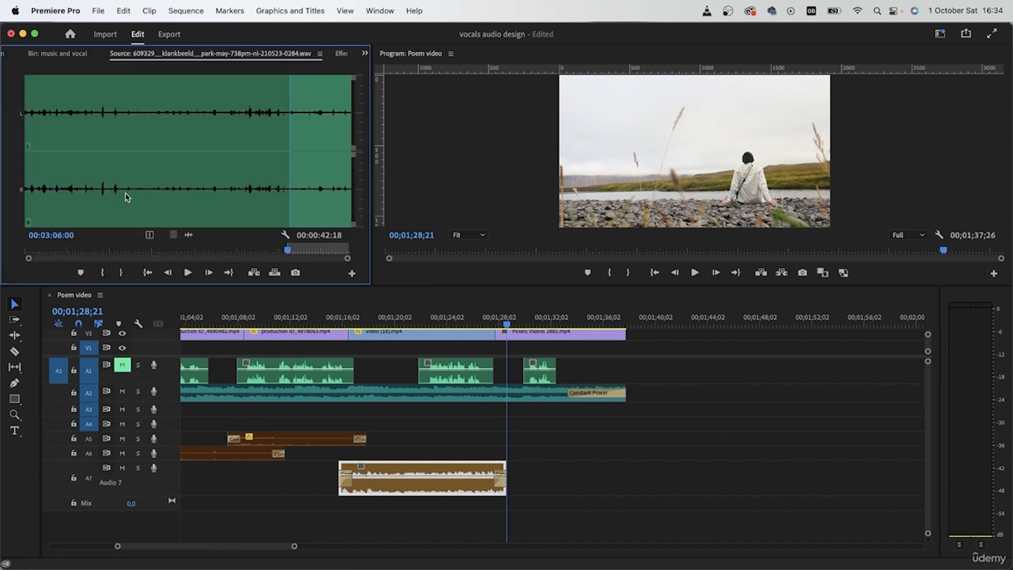
pyautogui.click(184, 109)
pyautogui.click(169, 116)
pyautogui.press('i')
pyautogui.click(214, 193)
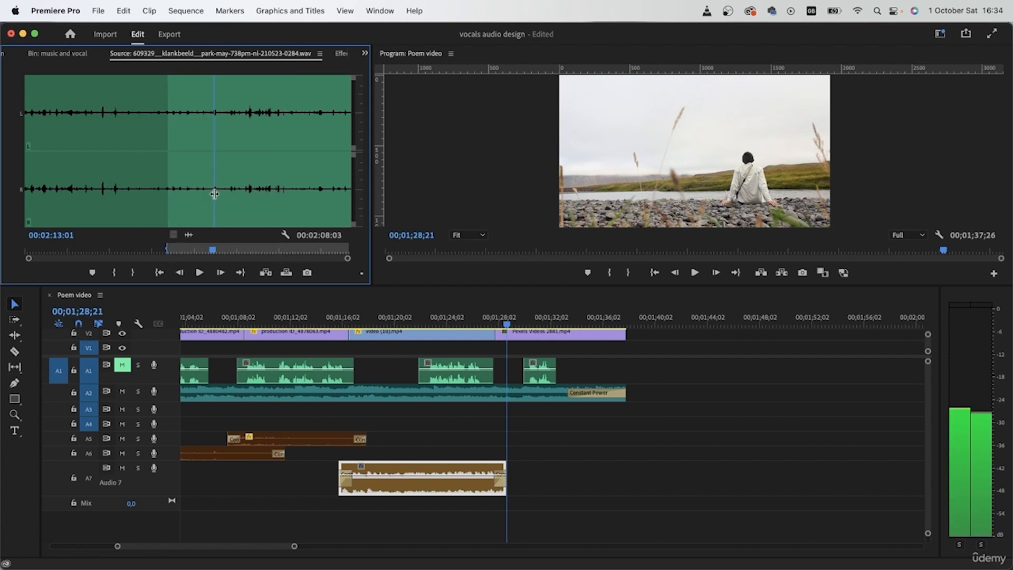
pyautogui.click(132, 272)
# - Place the marked park sound with fades on a new Audio 8 track from 00;01;27;12 and trim it to end just before the video does
pyautogui.moveTo(188, 234); pyautogui.dragTo(516, 510)
pyautogui.press('super+shift+d')
pyautogui.press('c')
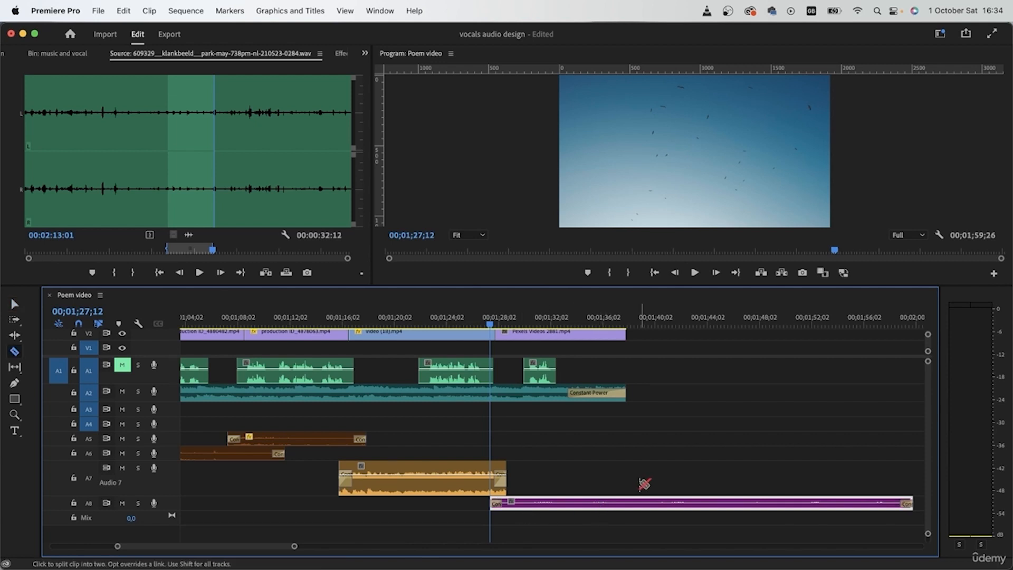
pyautogui.click(613, 503)
pyautogui.press('v')
pyautogui.click(656, 504)
pyautogui.press('Delete')
pyautogui.click(600, 507)
pyautogui.click(629, 513)
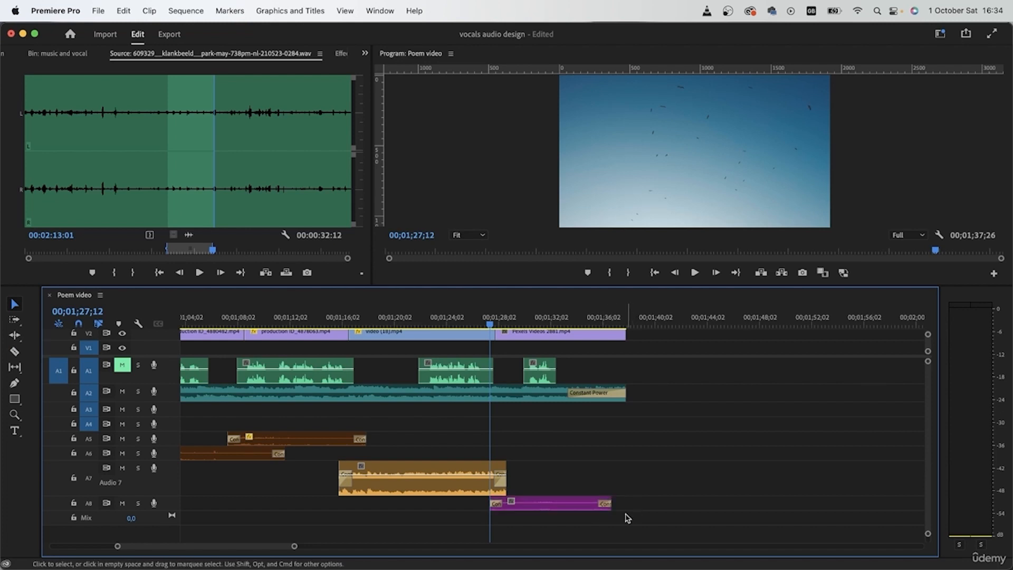
# - Mark 621009__andy21x__100ft-bamboo-plants-in-wind.wav from 00:00:17:16 and place it on a new Audio 9 track beneath the park clip, with fades
pyautogui.click(12, 56)
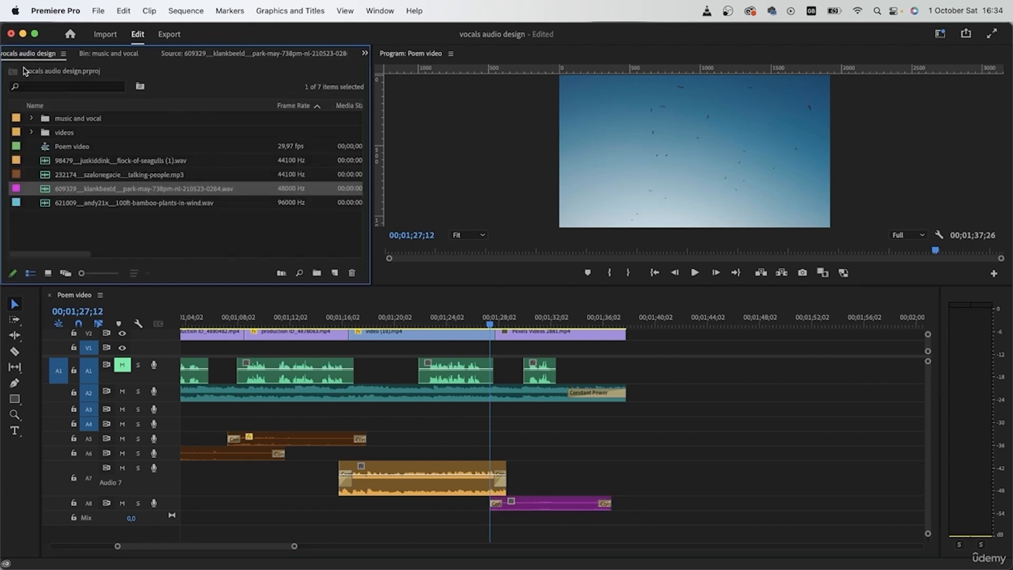
pyautogui.doubleClick(45, 207)
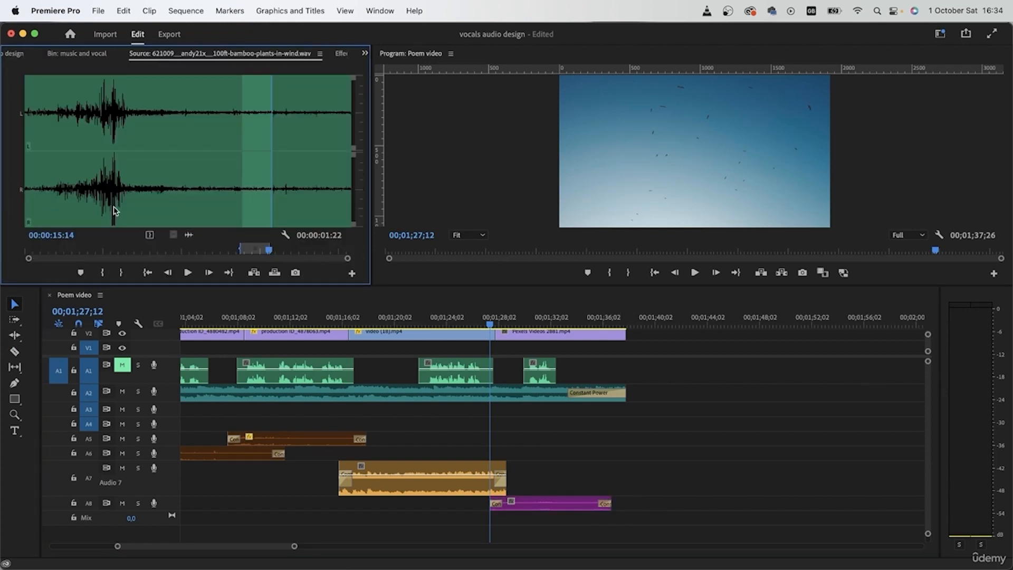
pyautogui.click(104, 275)
pyautogui.moveTo(187, 235); pyautogui.dragTo(490, 520)
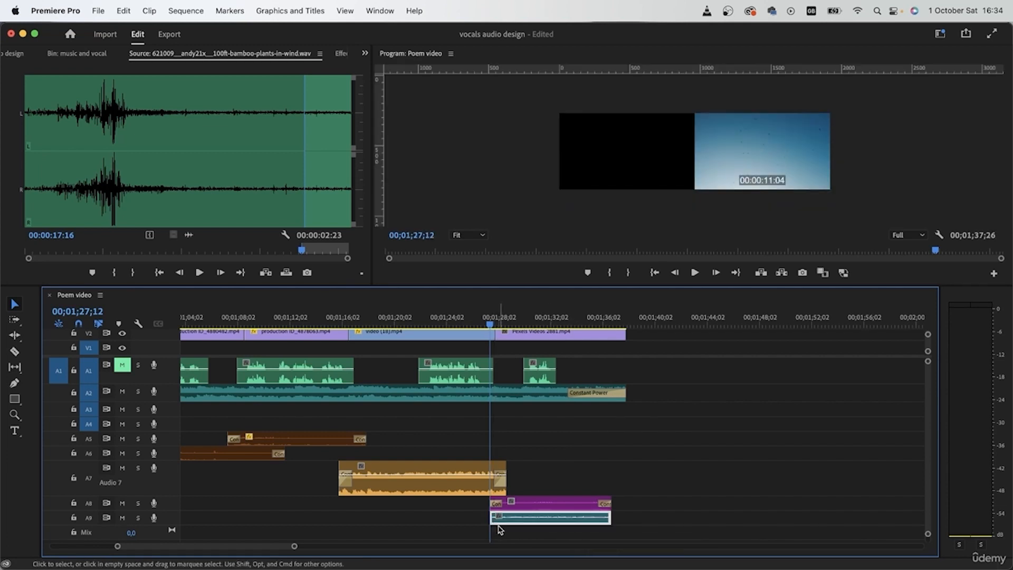
pyautogui.hotkey('shift', 'd')
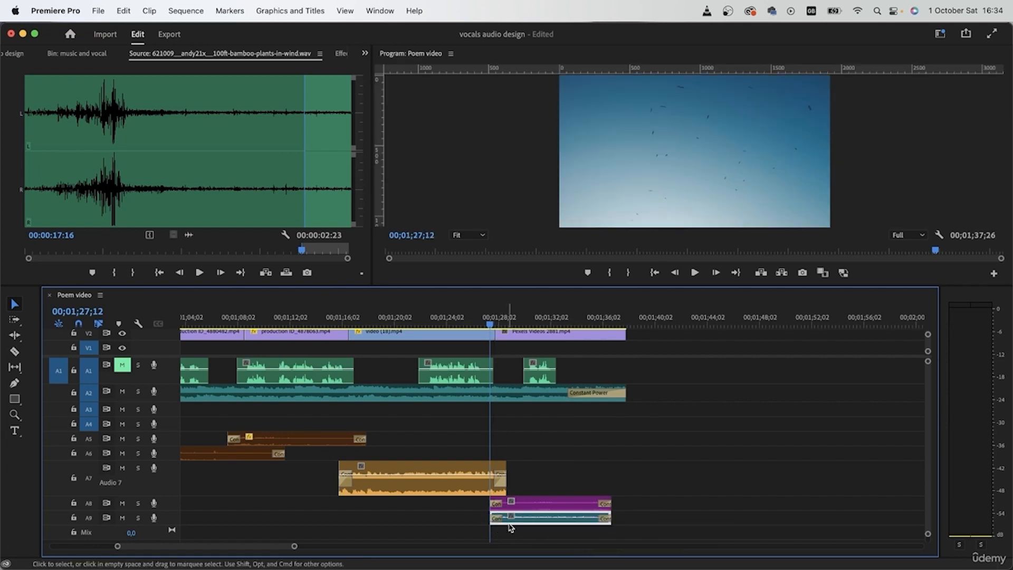
# - Lengthen the Audio 7 seagulls clip's fade-out to start at about 00;01;26;04 and play the transition through to the sequence end
pyautogui.press('space')
pyautogui.click(738, 535)
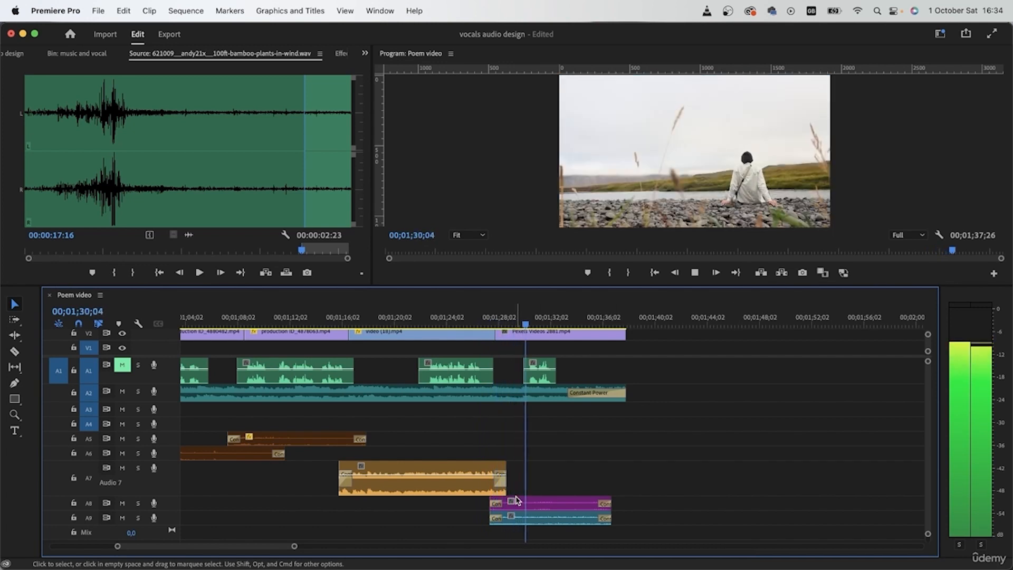
pyautogui.press('space')
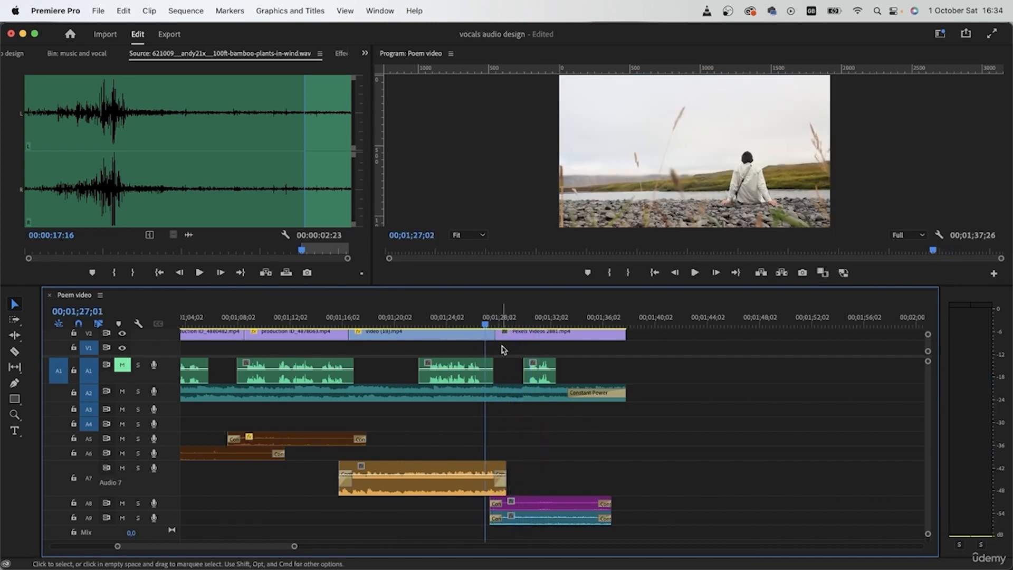
pyautogui.moveTo(495, 480); pyautogui.dragTo(478, 482)
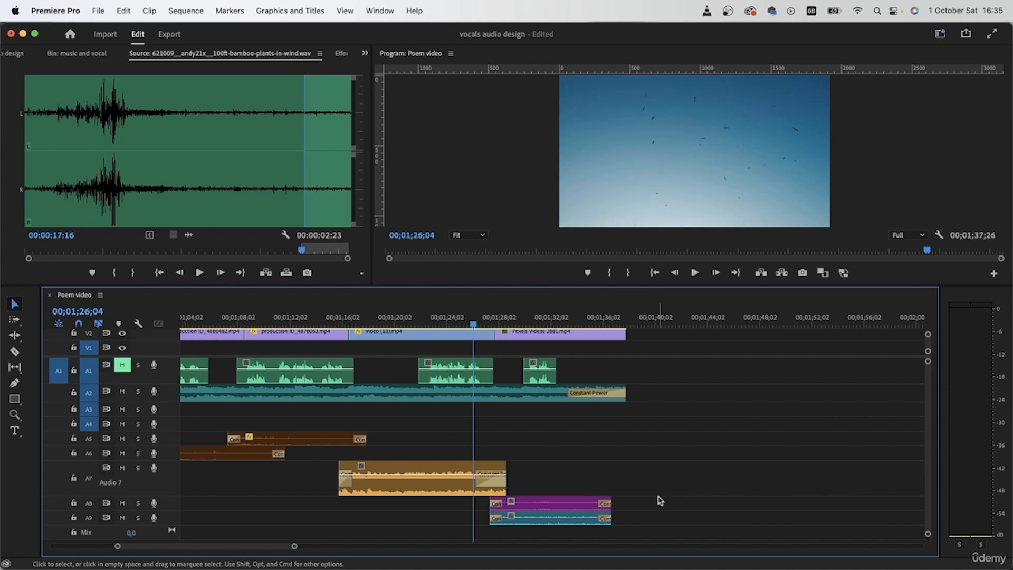
pyautogui.press('space')
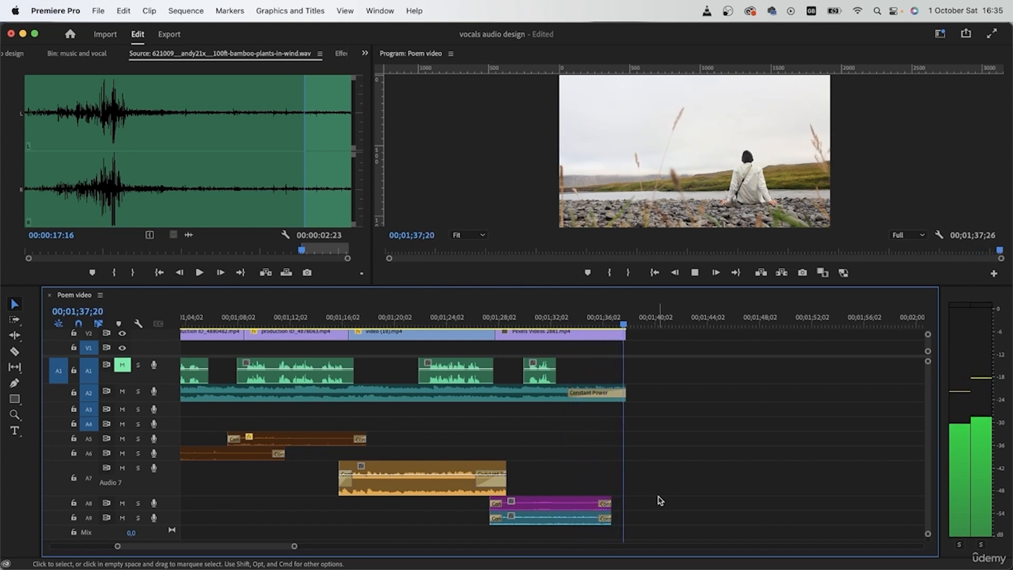
# - Collapse the Audio 7 track and unmute the Audio 1 vocals, with the playhead returned to the sequence start
pyautogui.press('-')
pyautogui.press('-')
pyautogui.press('-')
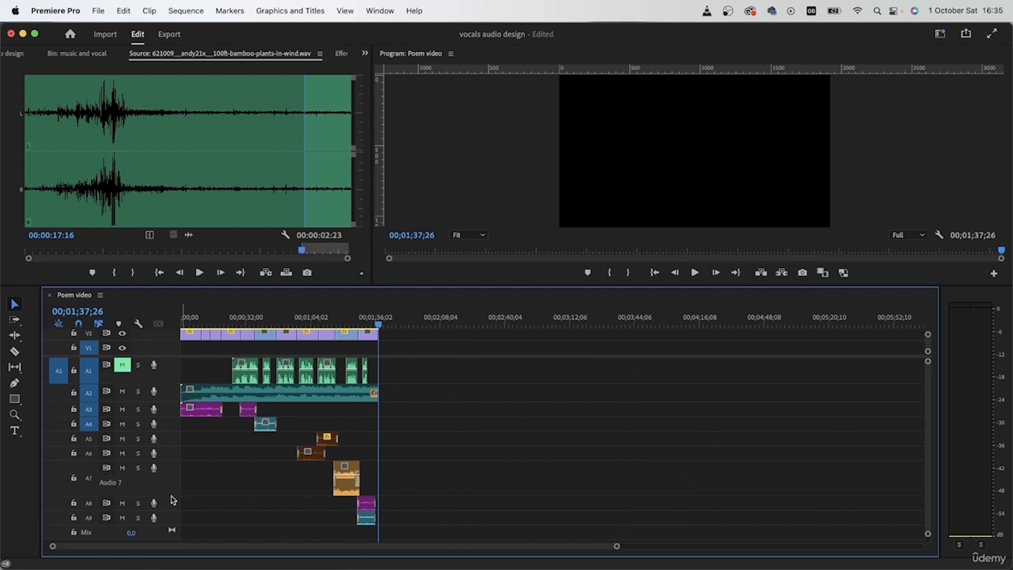
pyautogui.moveTo(169, 496); pyautogui.dragTo(169, 475)
pyautogui.moveTo(379, 325); pyautogui.dragTo(179, 321)
pyautogui.click(123, 364)
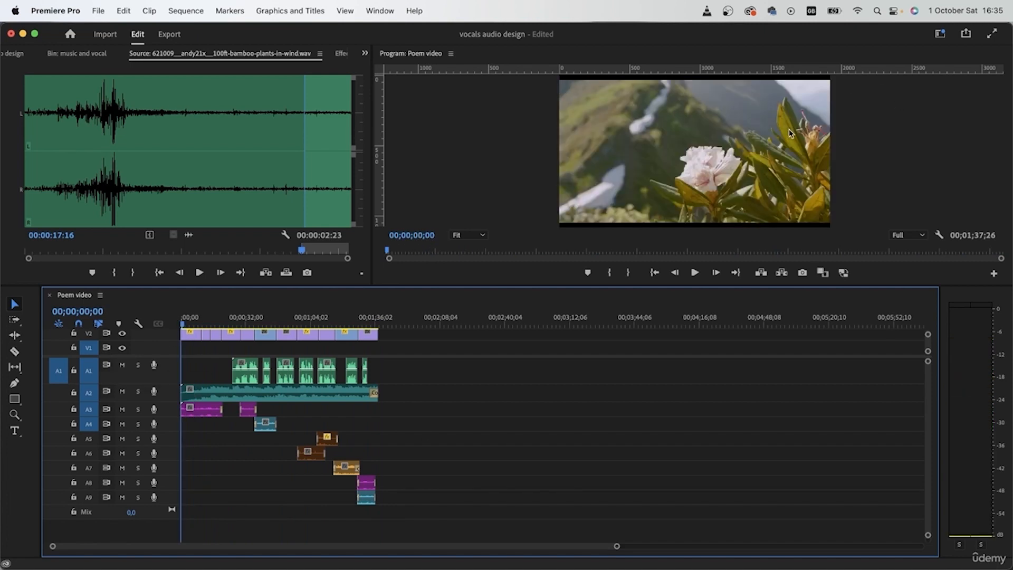
pyautogui.scroll(2, 376, 335)
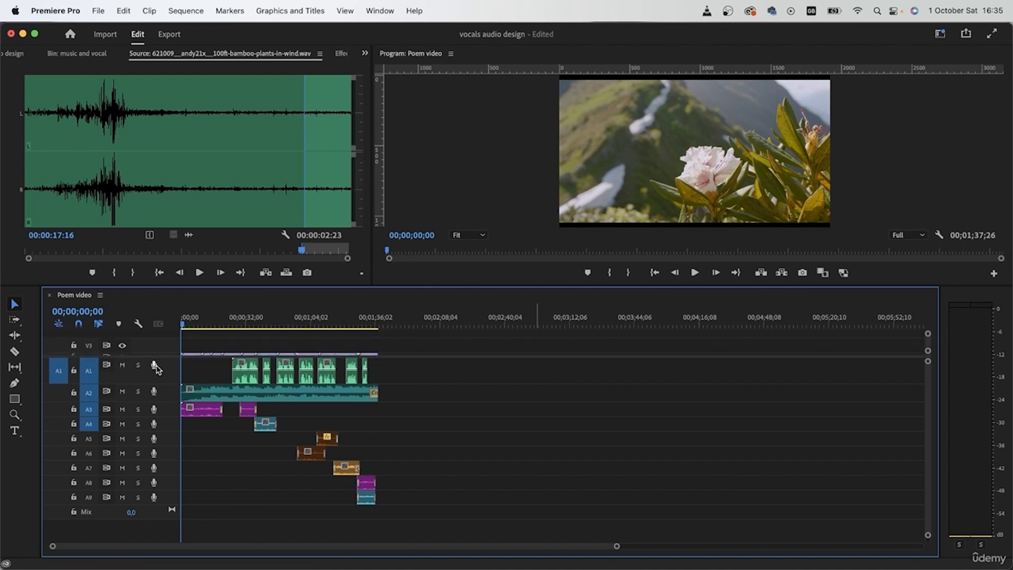
pyautogui.scroll(-2, 210, 351)
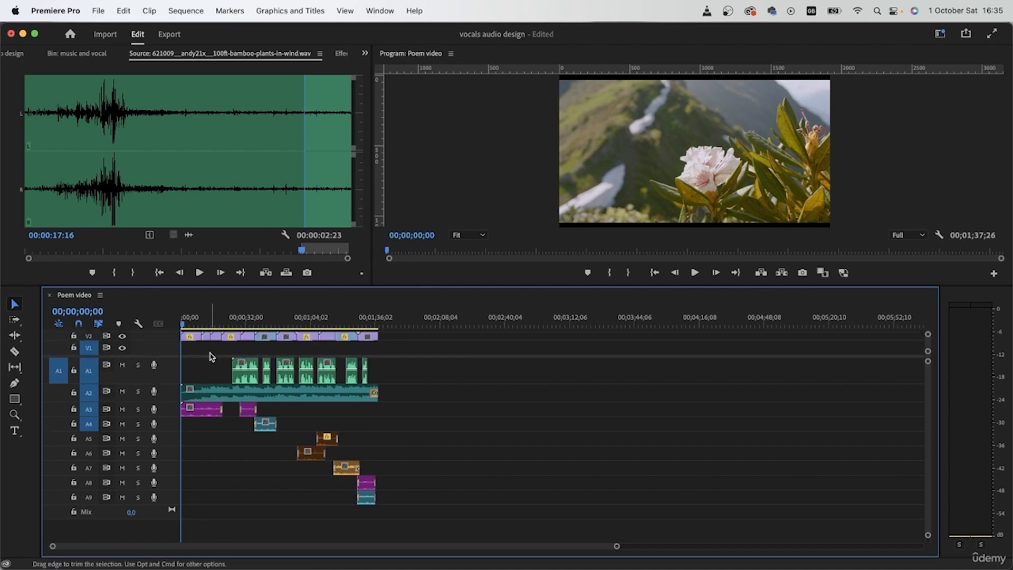
# - Switch to the Effects workspace, target all nine audio tracks, and move the video clips from V2 down to V1
pyautogui.click(942, 33)
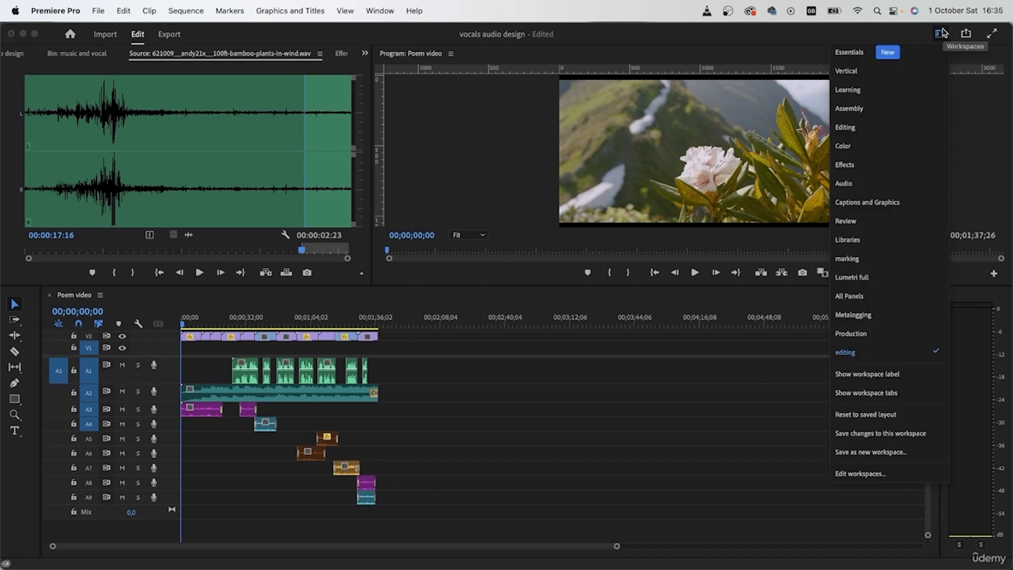
pyautogui.click(855, 167)
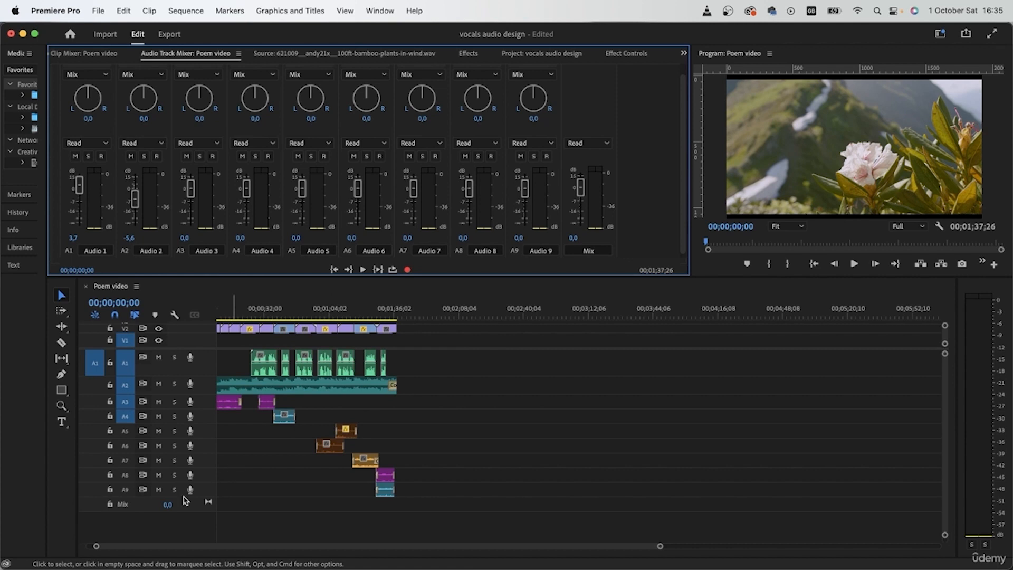
pyautogui.keyDown('shift'); pyautogui.click(125, 431); pyautogui.keyUp('shift')
pyautogui.moveTo(422, 329); pyautogui.dragTo(232, 345)
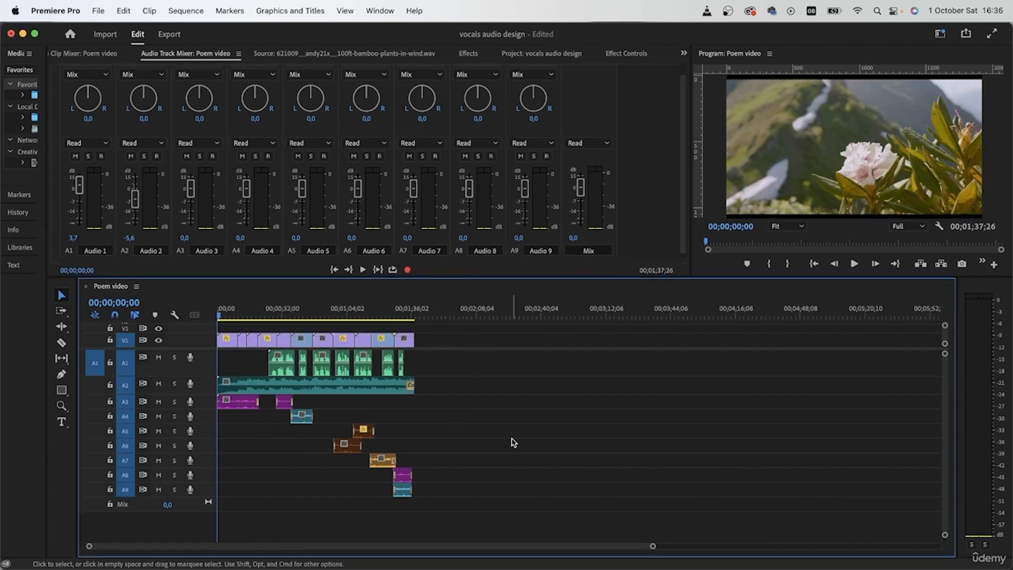
# - Play the sequence from its start to 00;00;17;08 to check the music and ambient levels in the track mixer
pyautogui.press('space')
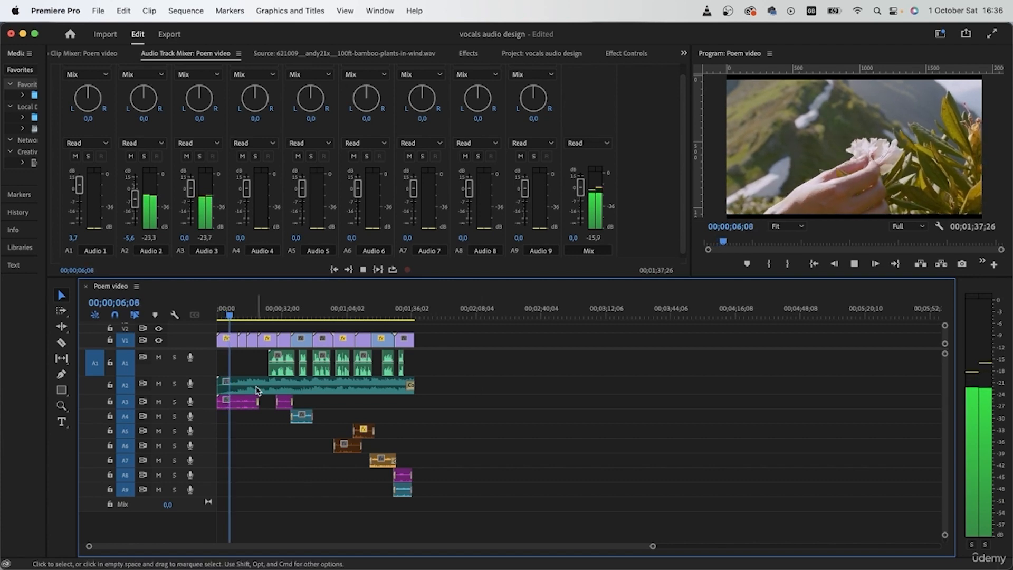
pyautogui.press('=')
pyautogui.press('=')
pyautogui.press('=')
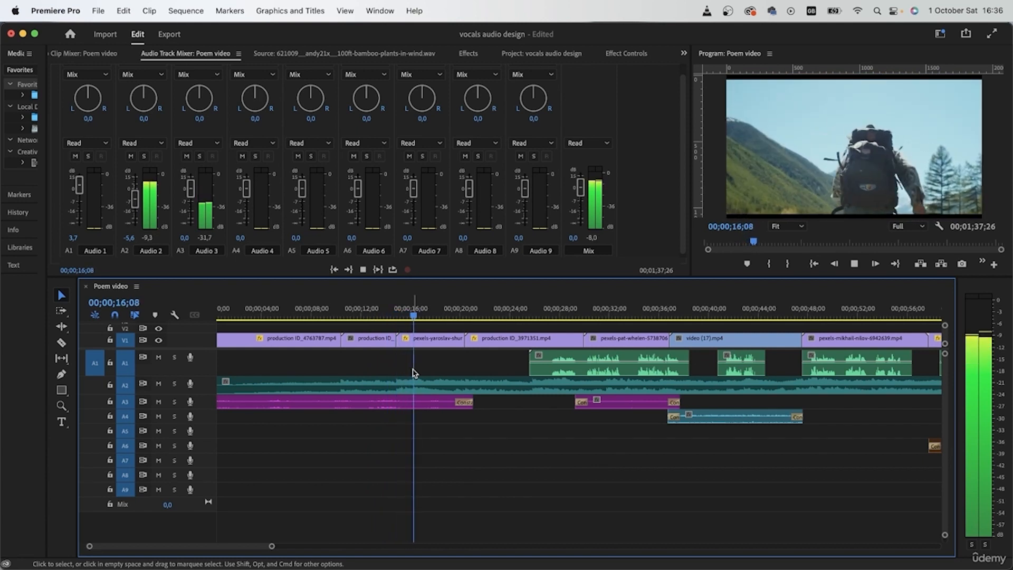
pyautogui.press('space')
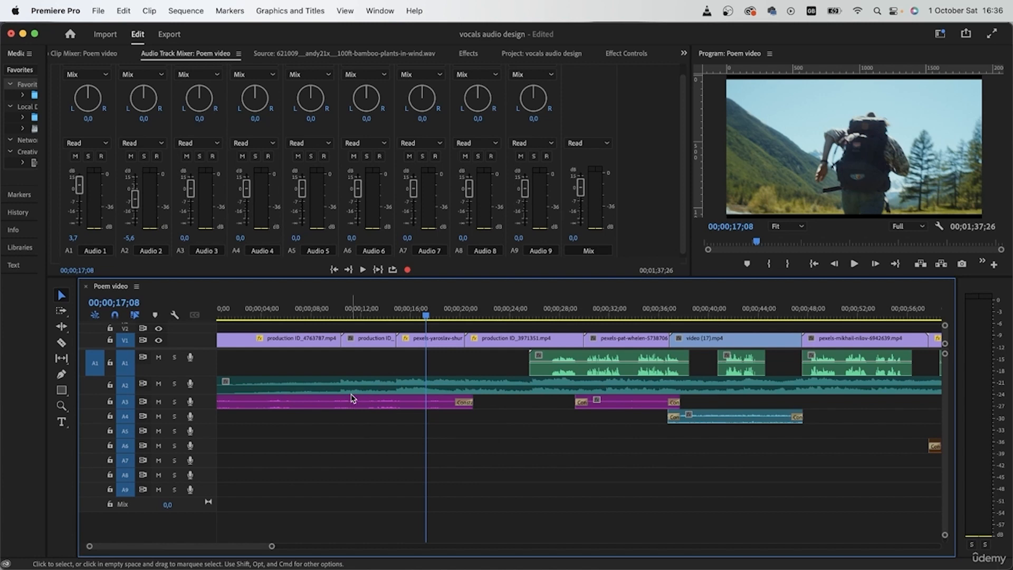
# - Examine how the music and ambient clips are layered, moving the playhead to 00;00;25;12 at the first vocal clip
pyautogui.click(410, 385)
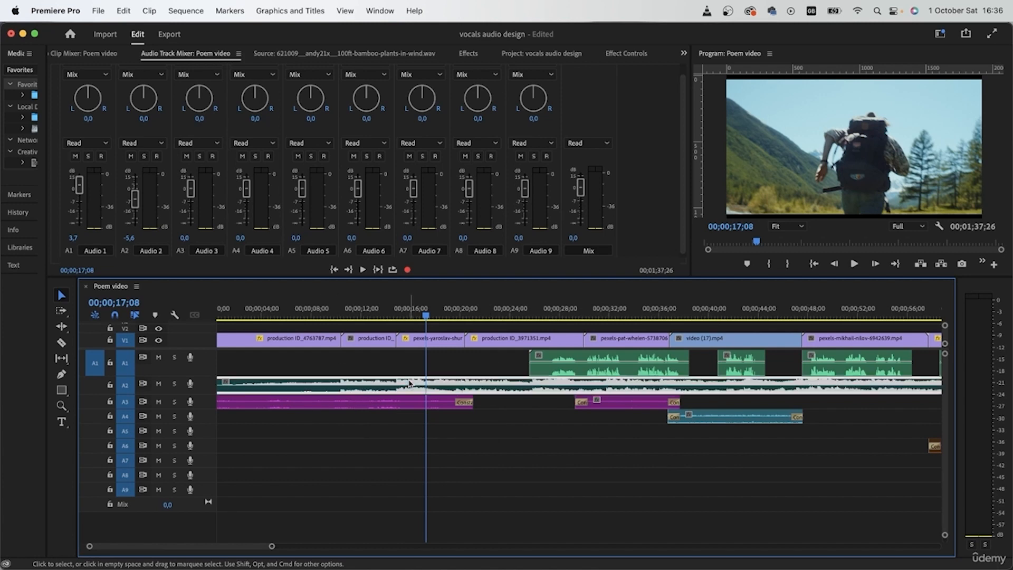
pyautogui.click(389, 406)
pyautogui.click(624, 471)
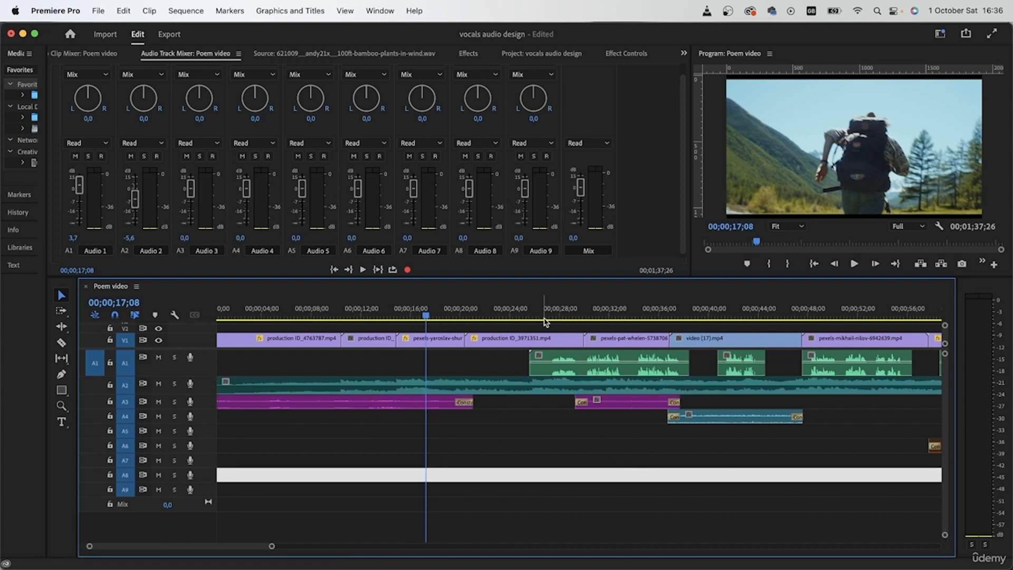
pyautogui.click(526, 308)
pyautogui.hscroll(5, 618, 475)
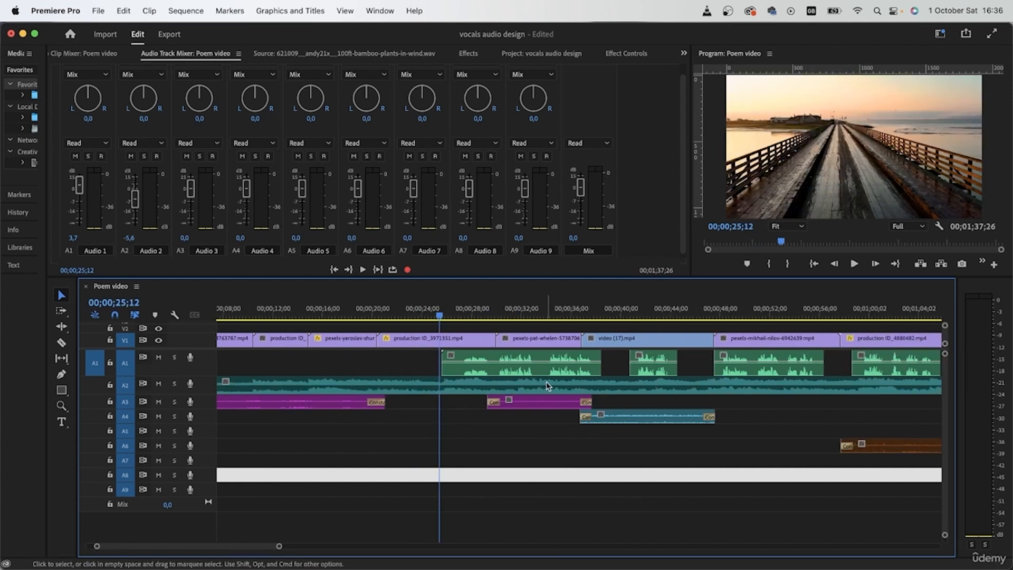
pyautogui.click(547, 406)
pyautogui.click(621, 416)
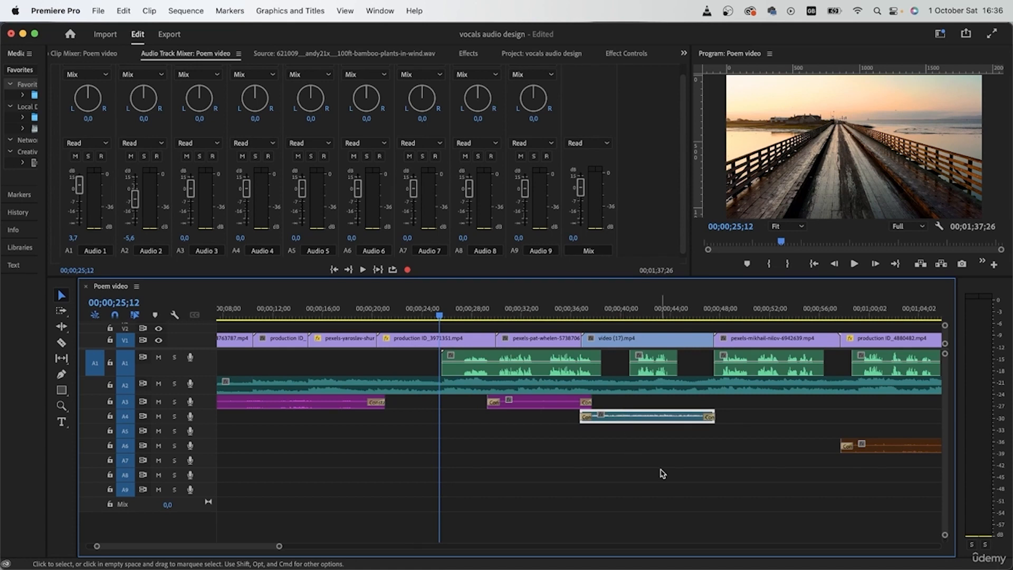
pyautogui.hscroll(3, 663, 473)
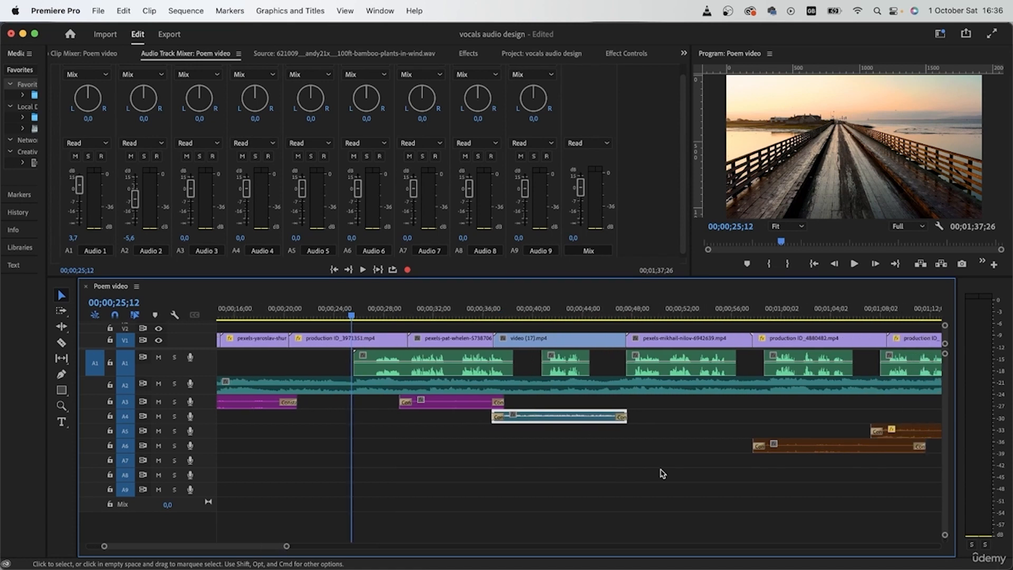
# - Play the mix from 00;00;25;12 and again from 00;00;36;17 to 00;00;42;28, checking vocal, music and ambient levels
pyautogui.press('space')
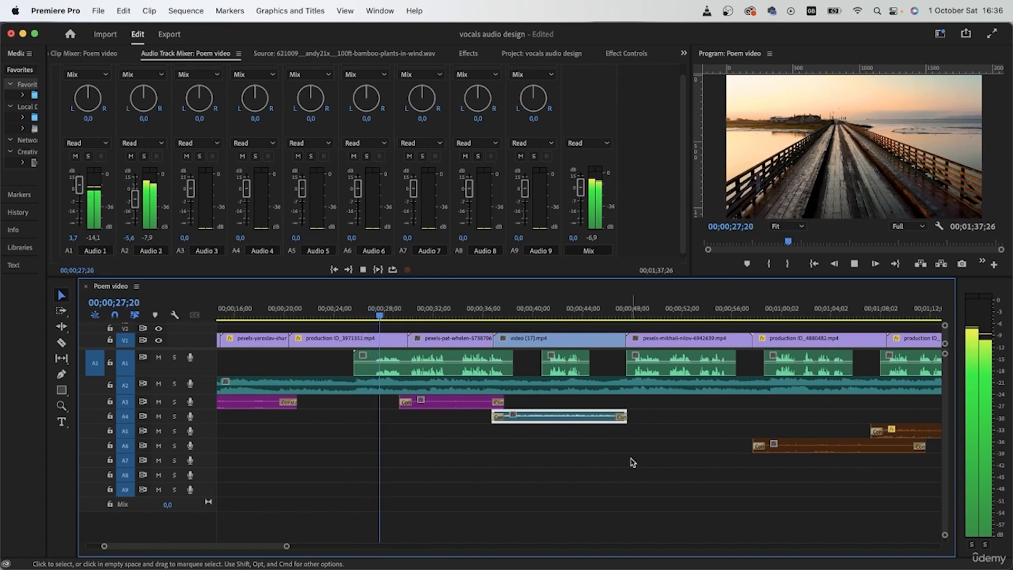
pyautogui.click(615, 481)
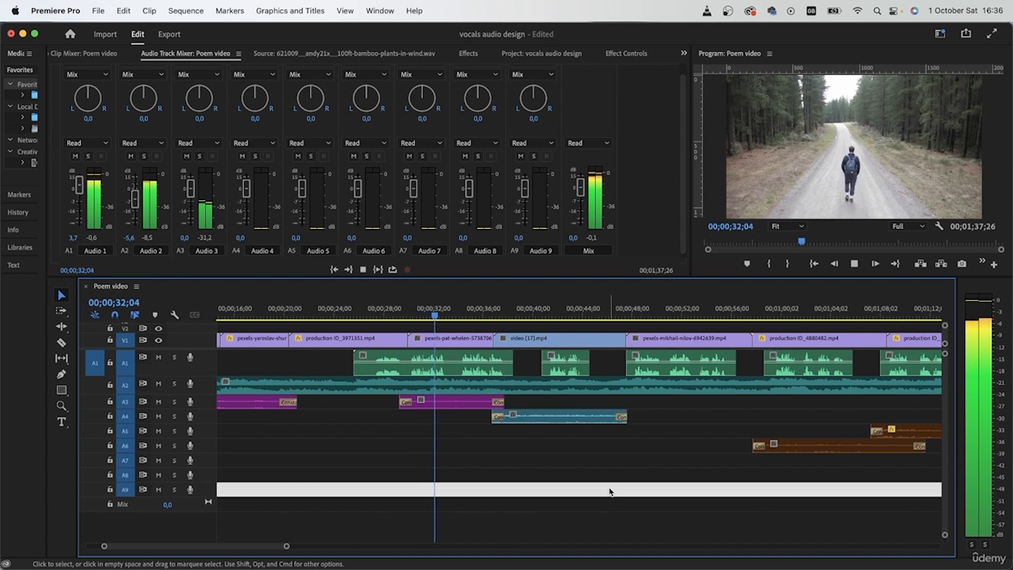
pyautogui.click(490, 307)
pyautogui.press('space')
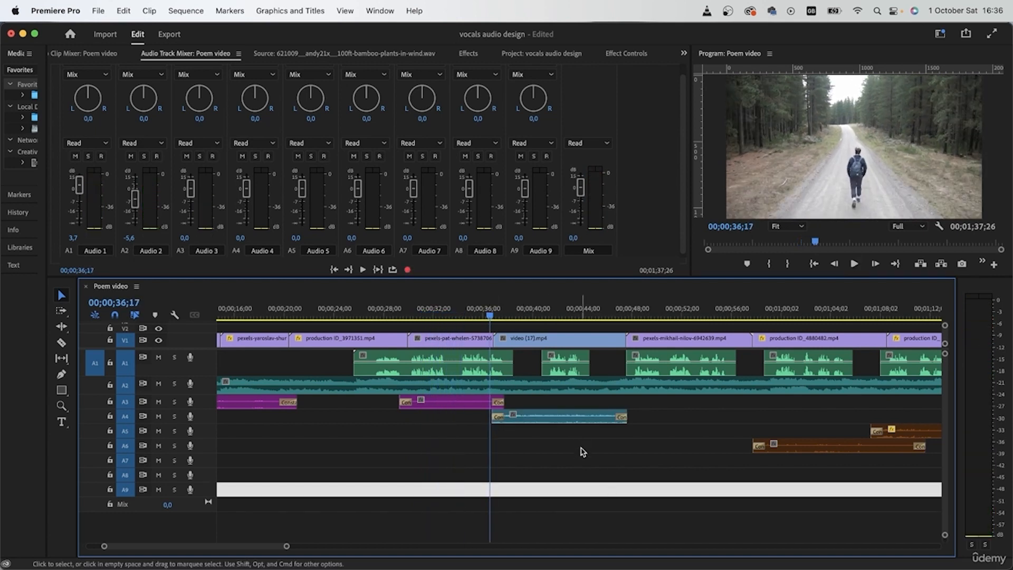
pyautogui.press('space')
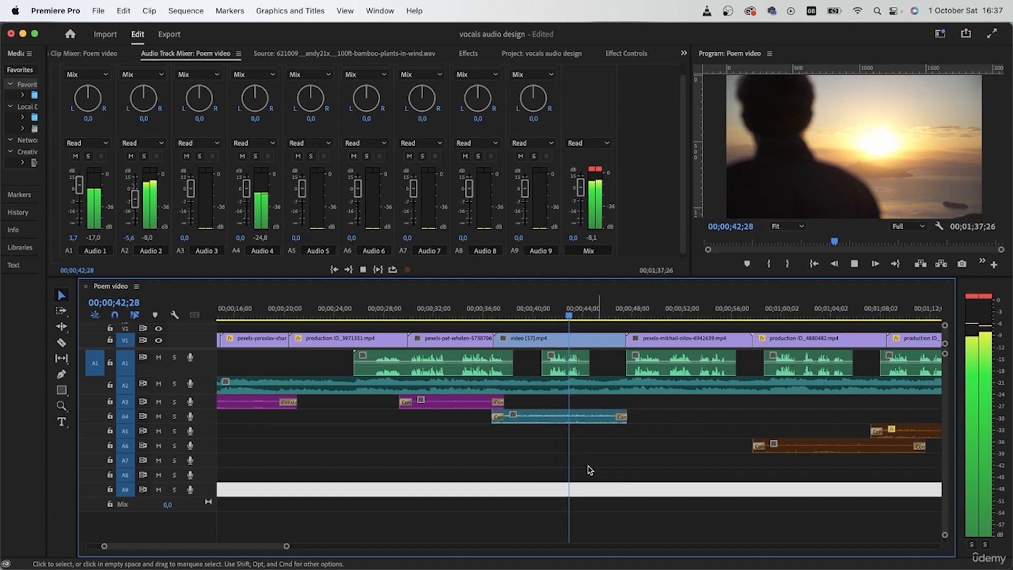
pyautogui.press('space')
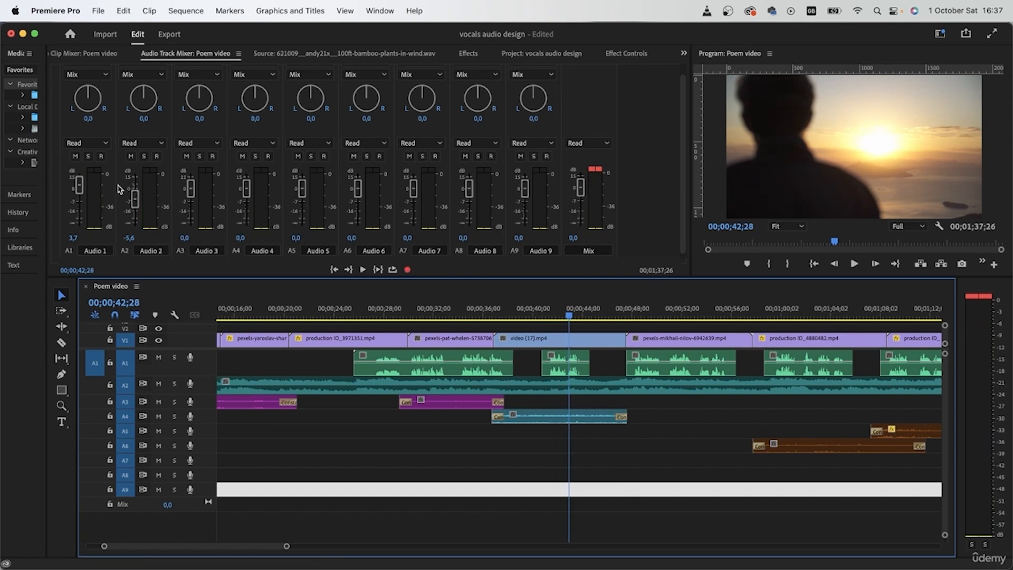
# - Raise the Audio 1 vocals to 5.1 dB and replay the first vocal clip to check them against the music
pyautogui.moveTo(81, 188); pyautogui.dragTo(81, 189)
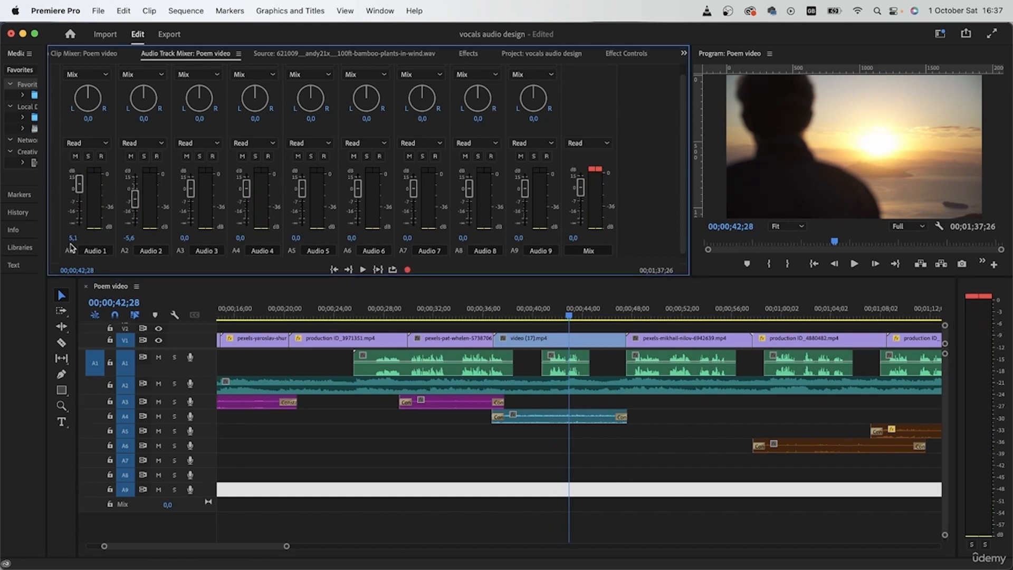
pyautogui.click(385, 312)
pyautogui.press('space')
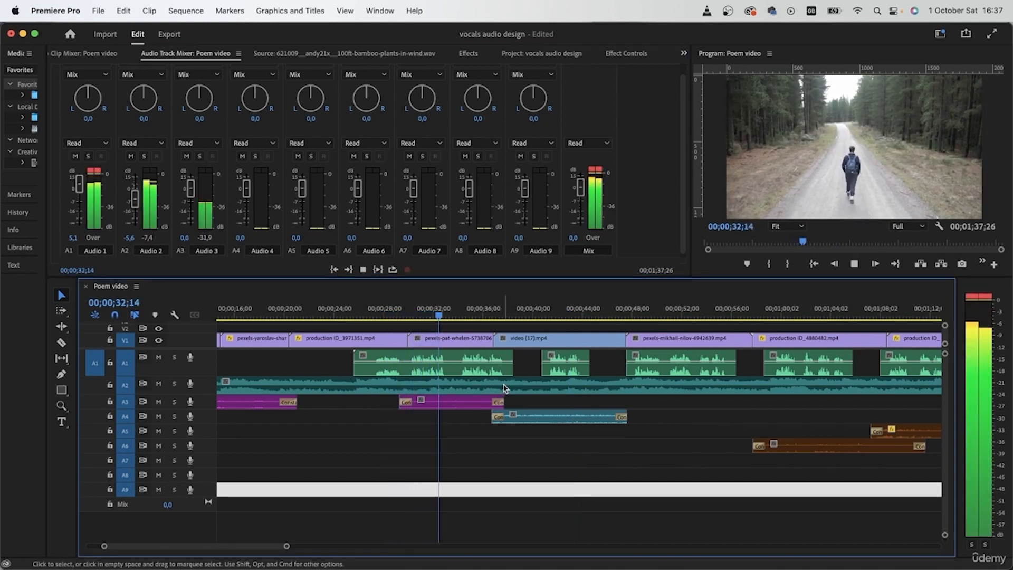
# - Raise the Audio 3 track to 3.0 dB while replaying the forest road shot
pyautogui.click(456, 405)
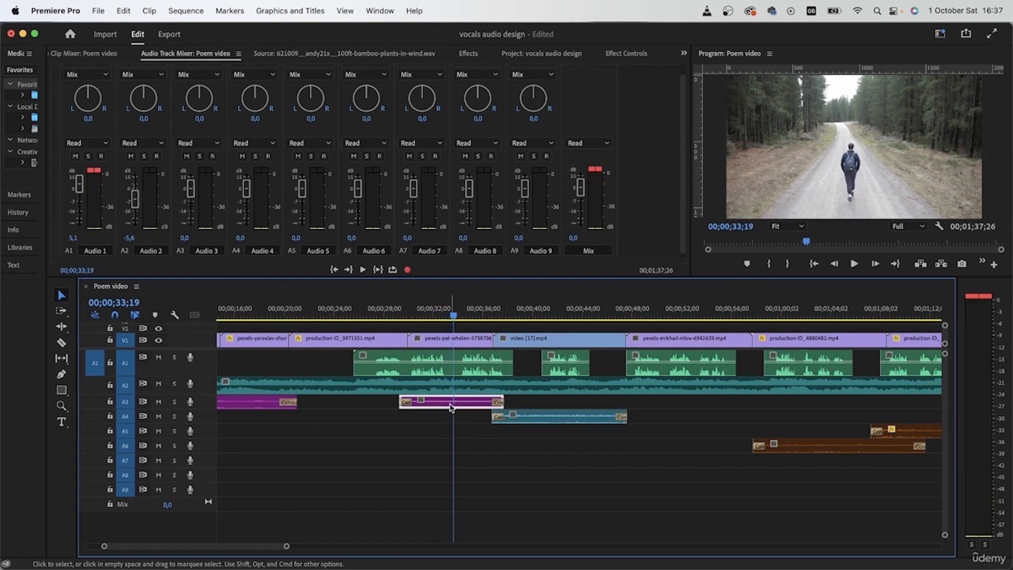
pyautogui.click(190, 198)
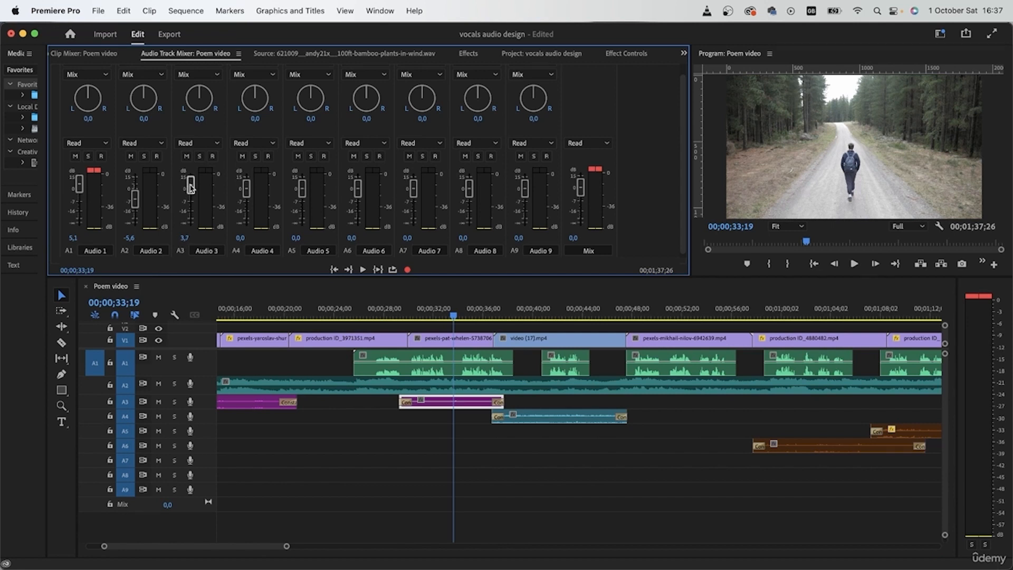
pyautogui.click(415, 312)
pyautogui.press('space')
pyautogui.click(552, 415)
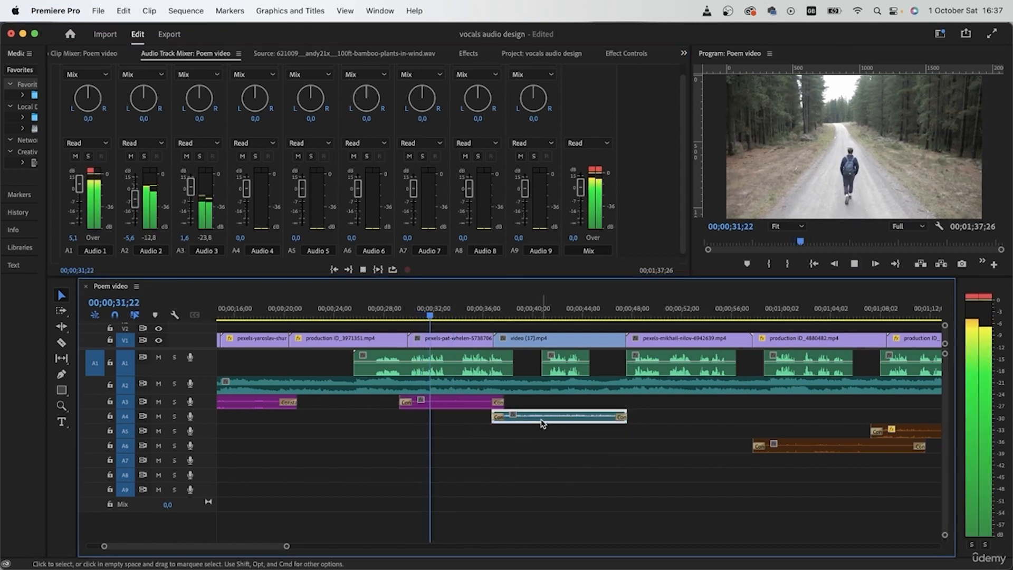
pyautogui.moveTo(191, 187); pyautogui.dragTo(192, 185)
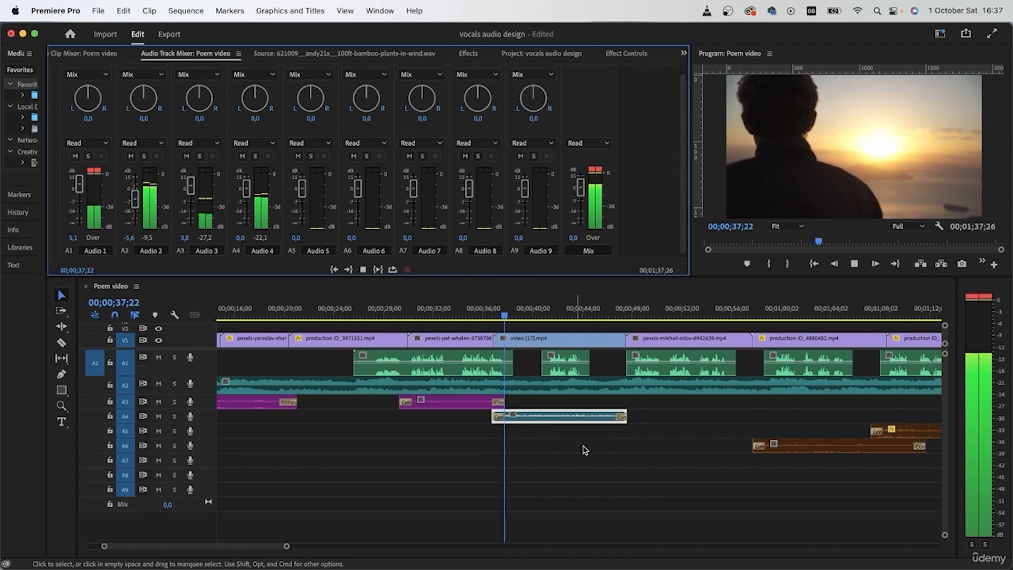
# - Listen to the Audio 4 ambience, then play from 00;00;59;04 to check the Audio 6 ambience under the rooftop couple shot
pyautogui.click(587, 473)
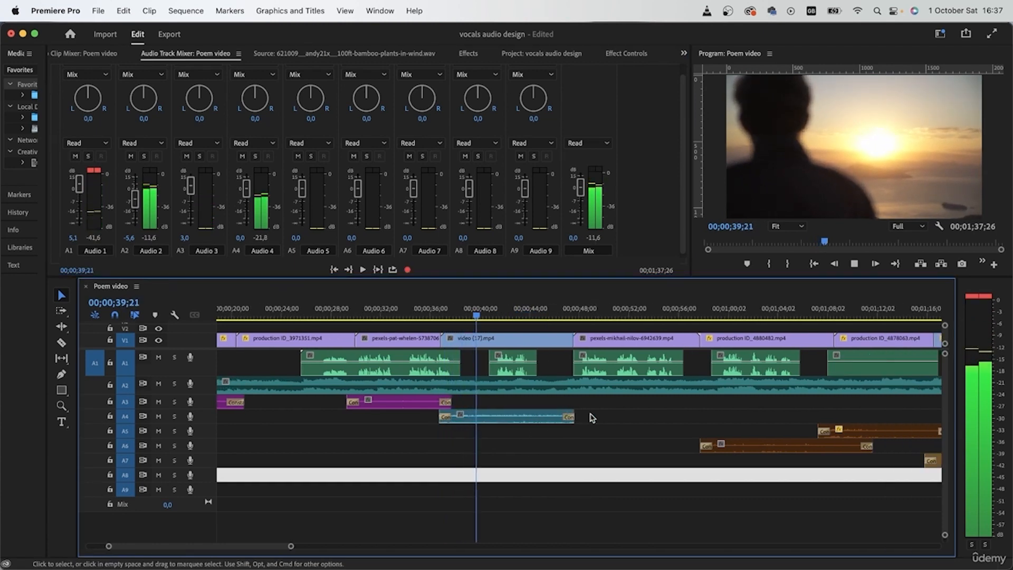
pyautogui.press('space')
pyautogui.press('space')
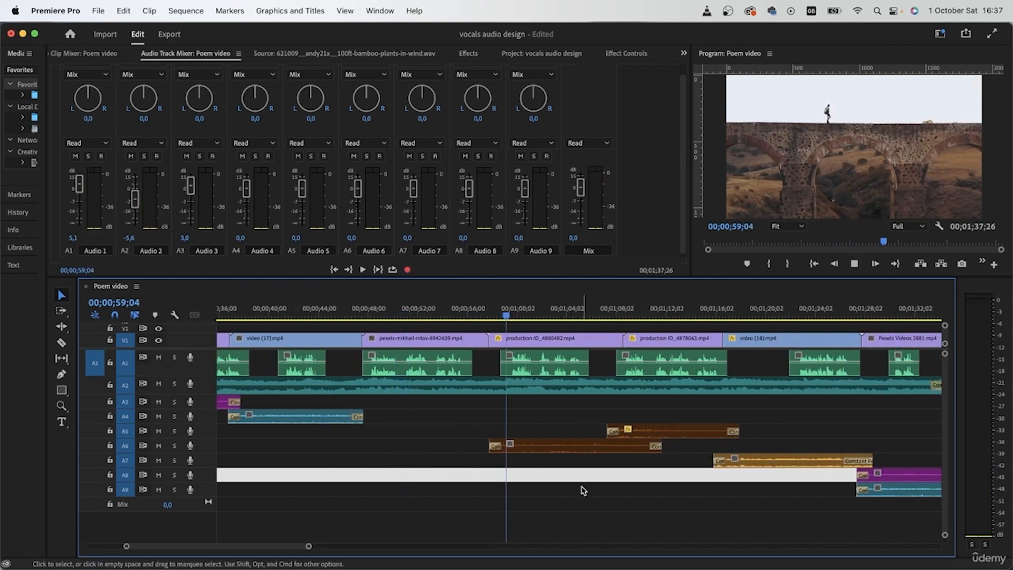
pyautogui.press('space')
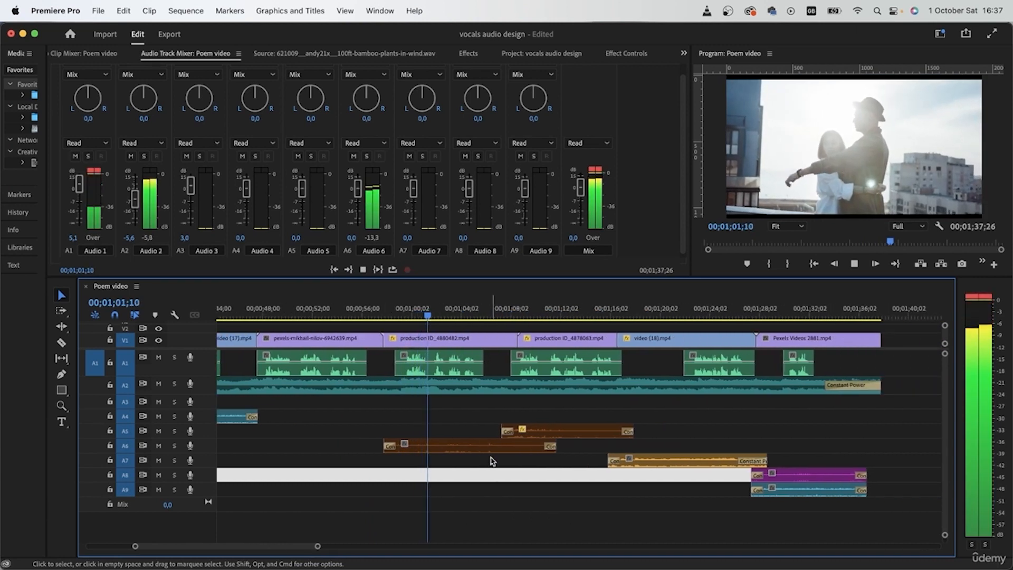
# - Raise the Audio 6 track to 3.7 dB while replaying the rooftop couple shot
pyautogui.click(420, 448)
pyautogui.press('space')
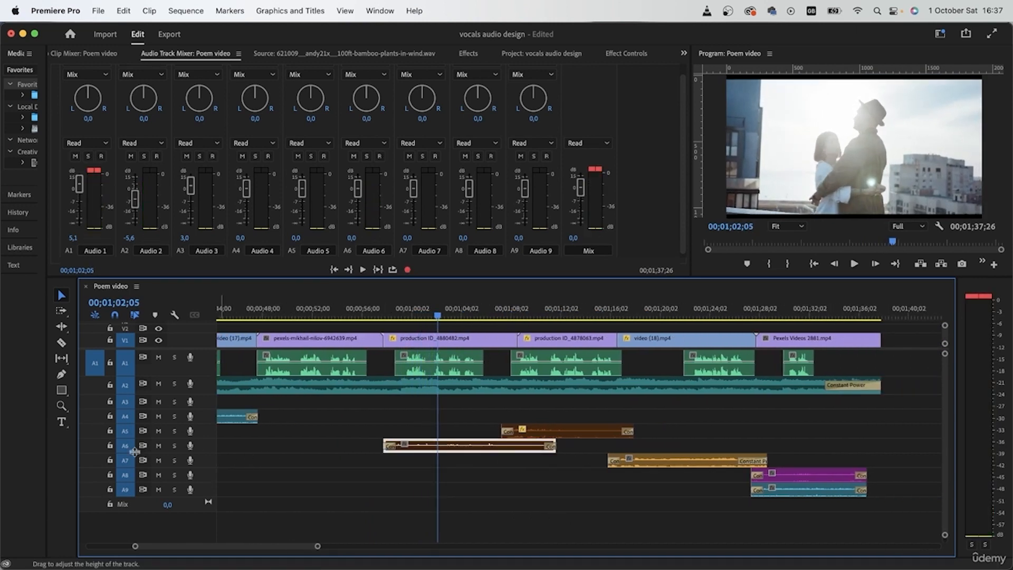
pyautogui.moveTo(358, 195); pyautogui.dragTo(359, 190)
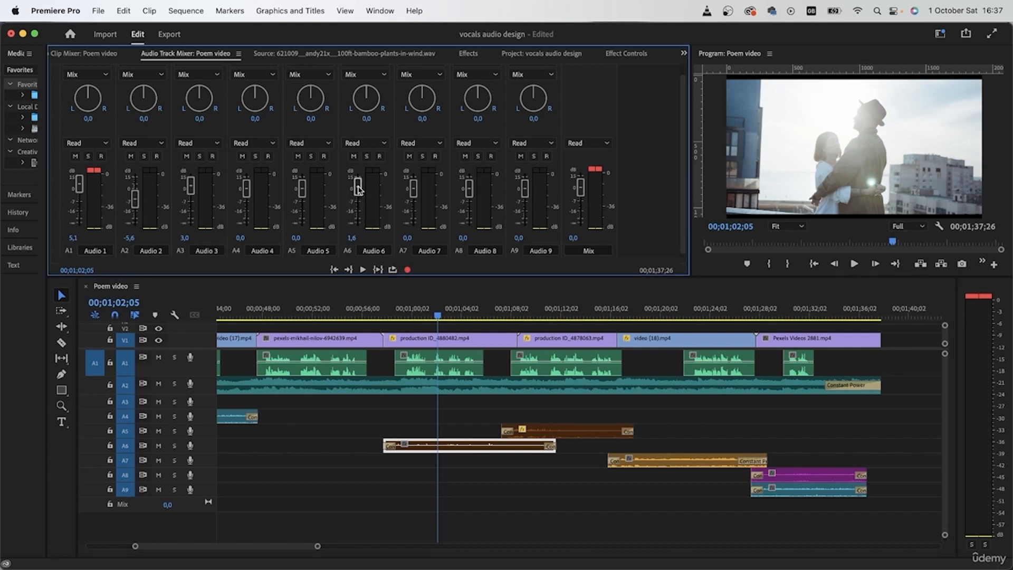
pyautogui.click(403, 309)
pyautogui.press('space')
pyautogui.moveTo(357, 184); pyautogui.dragTo(358, 189)
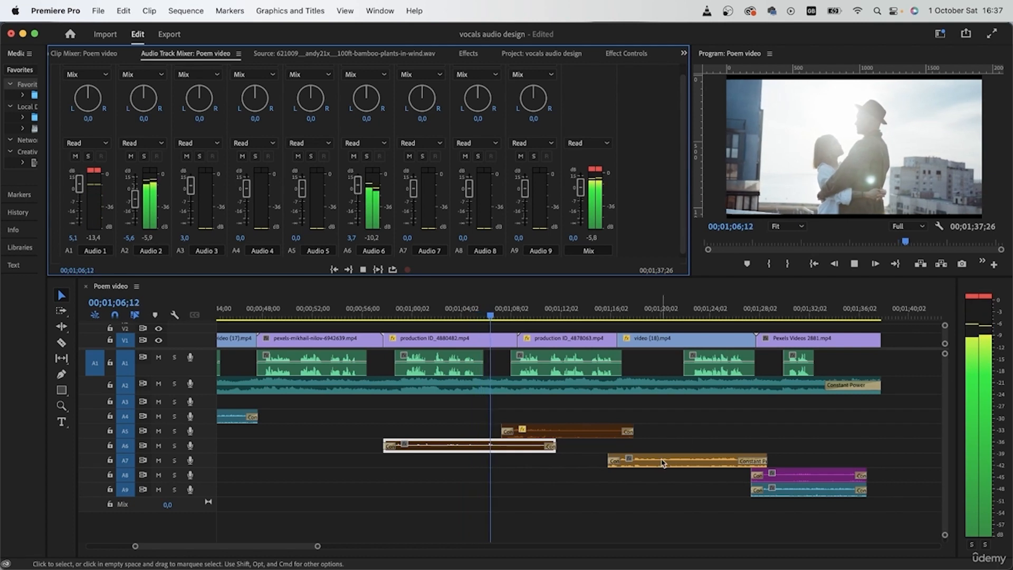
# - Lower the Audio 5 track to -2.9 dB and the Audio 7 track to -4.5 dB while listening to their clips
pyautogui.click(570, 434)
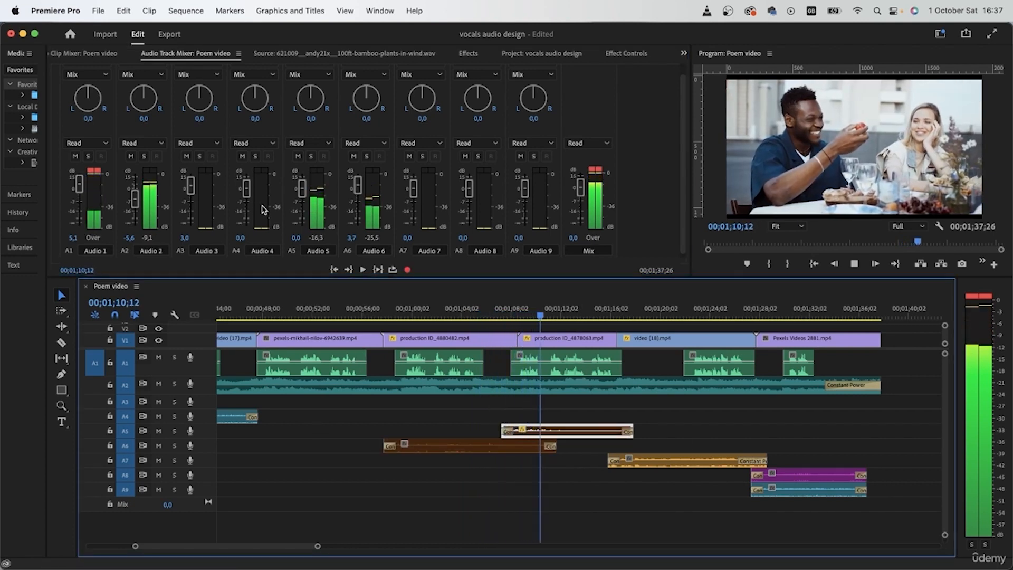
pyautogui.moveTo(302, 191); pyautogui.dragTo(302, 197)
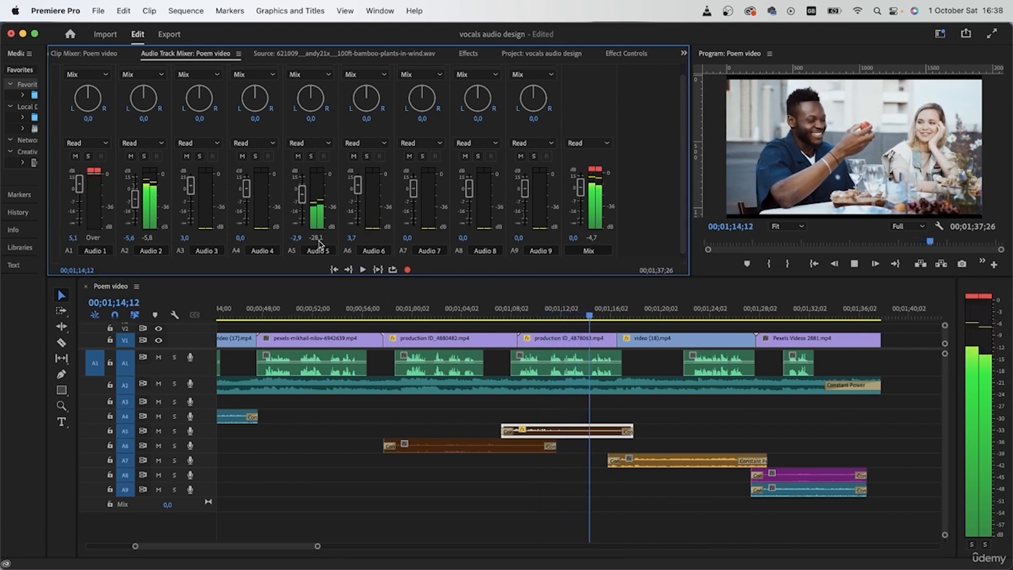
pyautogui.click(676, 468)
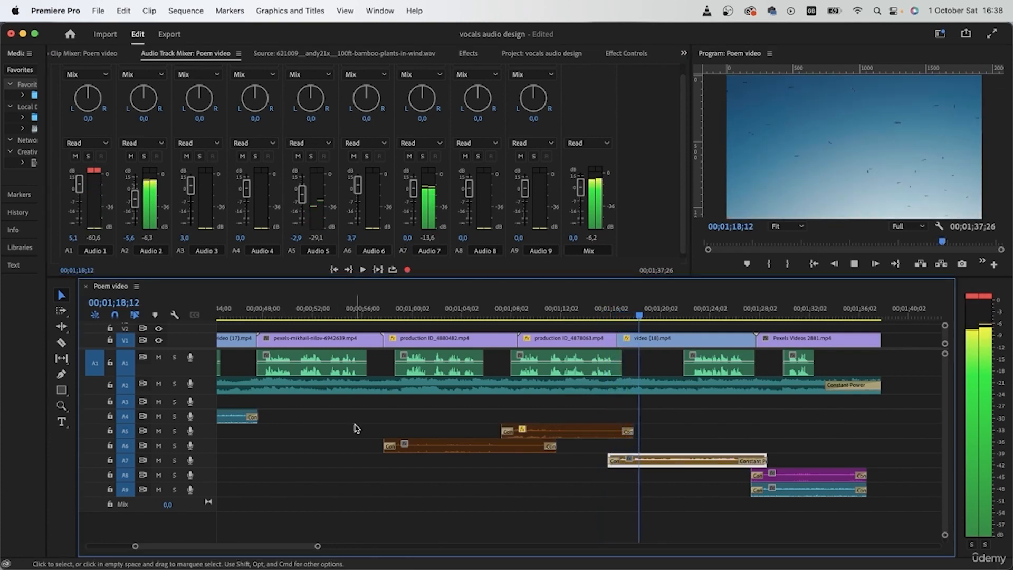
pyautogui.click(694, 310)
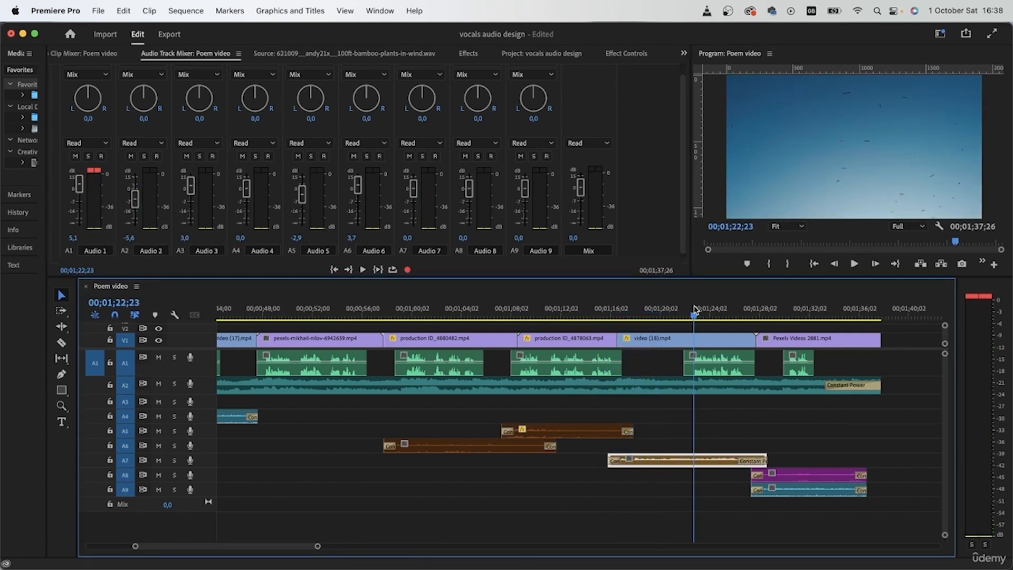
pyautogui.press('space')
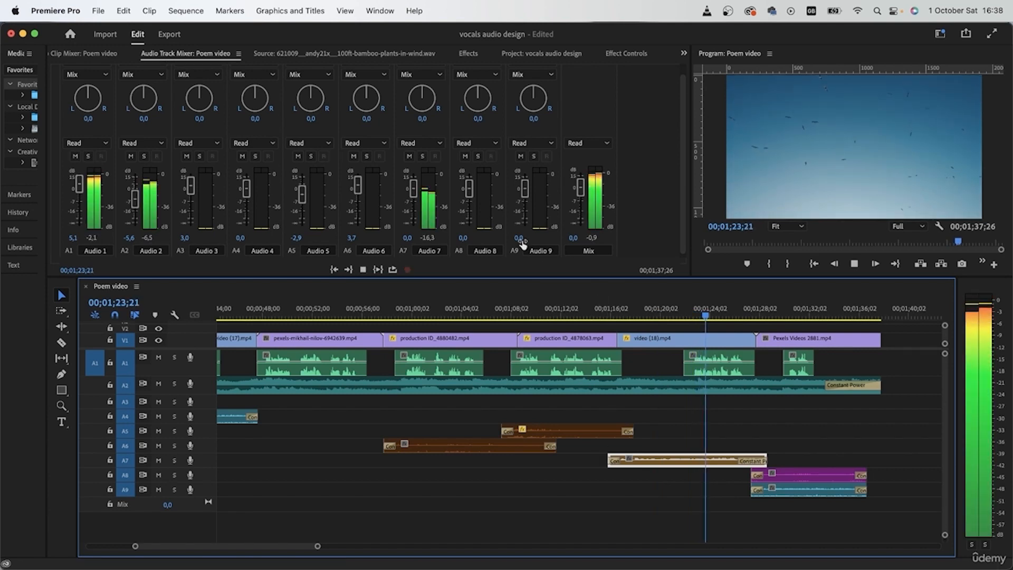
pyautogui.moveTo(414, 188); pyautogui.dragTo(417, 200)
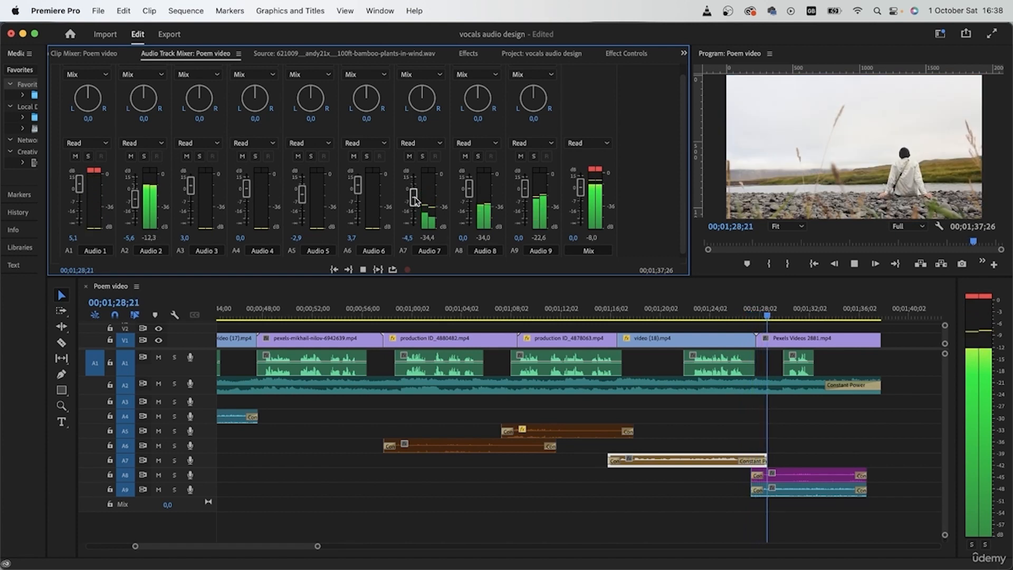
# - Play the ending to 00;01;35;17, then replay from 00;01;24;02 to 00;01;26;19 to check the Audio 7 level
pyautogui.click(827, 490)
pyautogui.click(904, 442)
pyautogui.press('space')
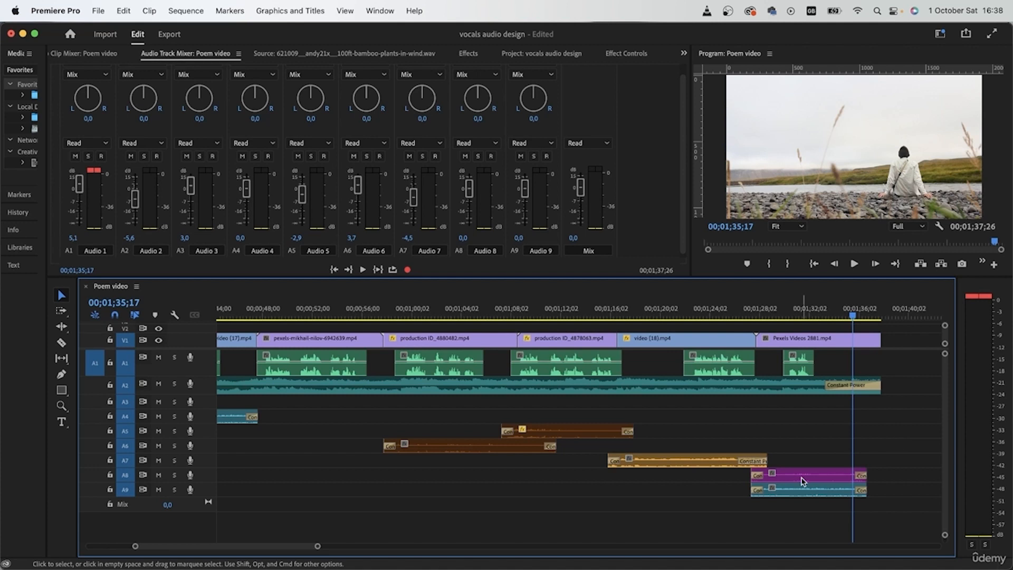
pyautogui.press('-')
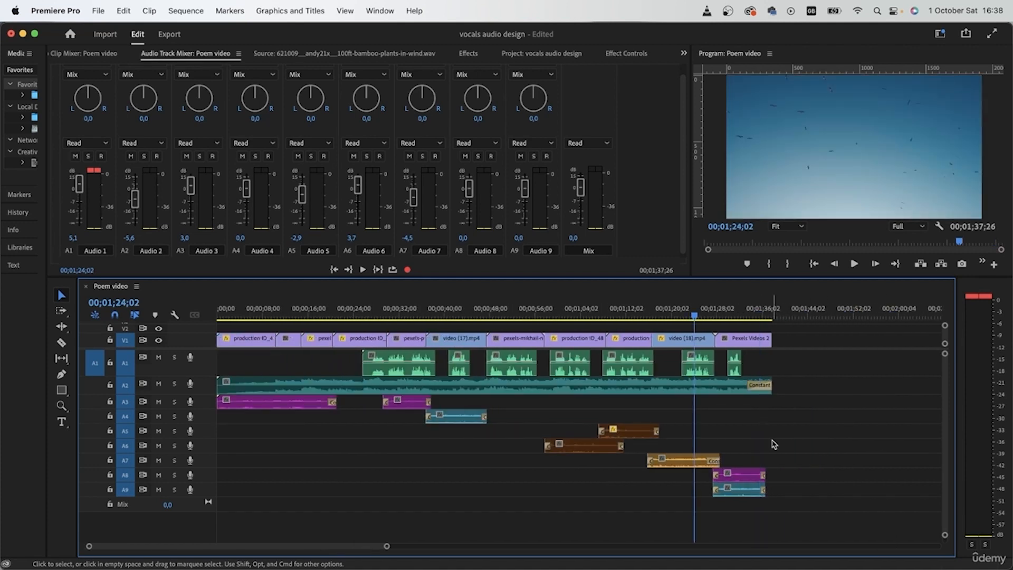
pyautogui.press('space')
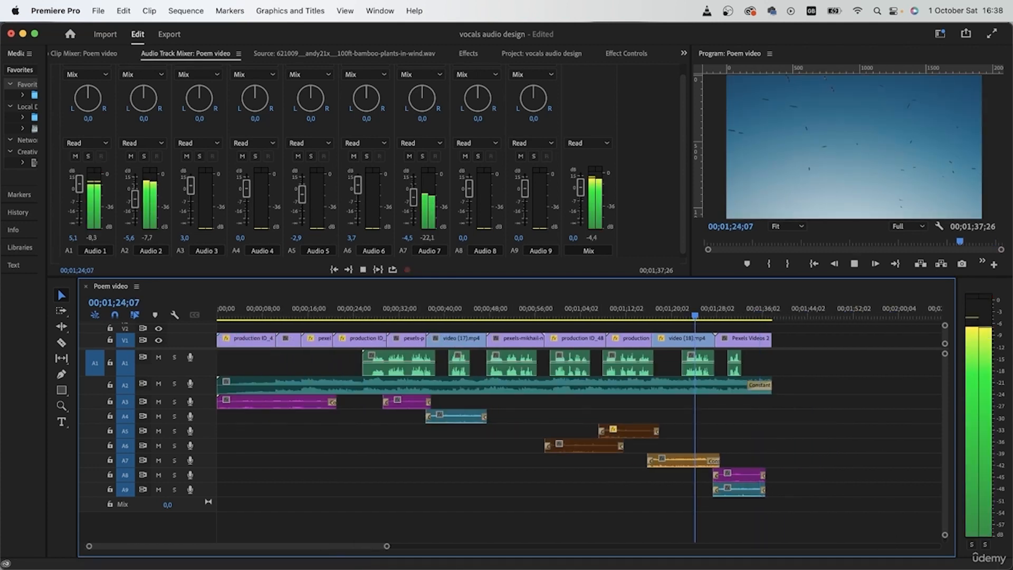
pyautogui.press('super+Tab')
pyautogui.click(850, 454)
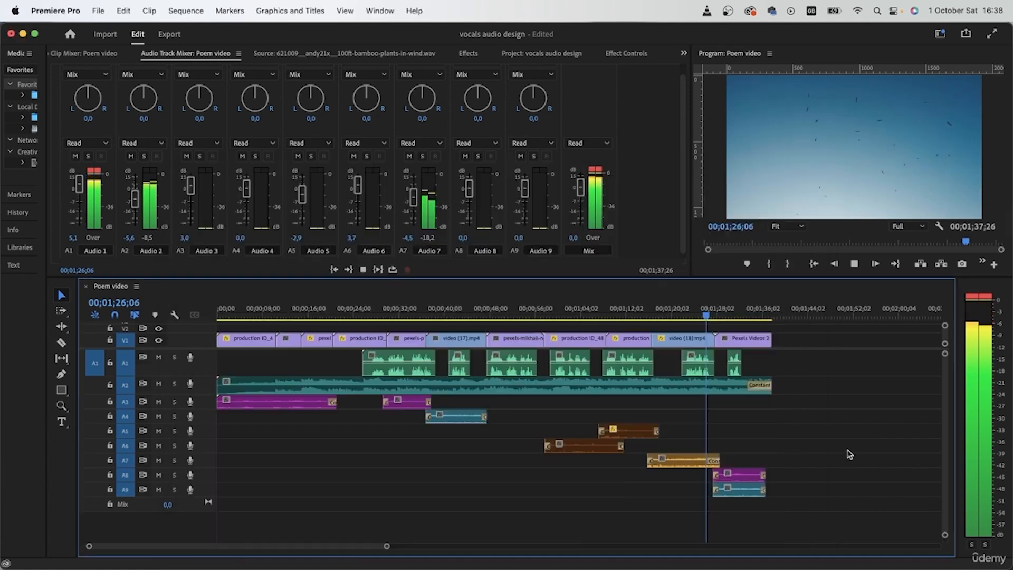
pyautogui.press('space')
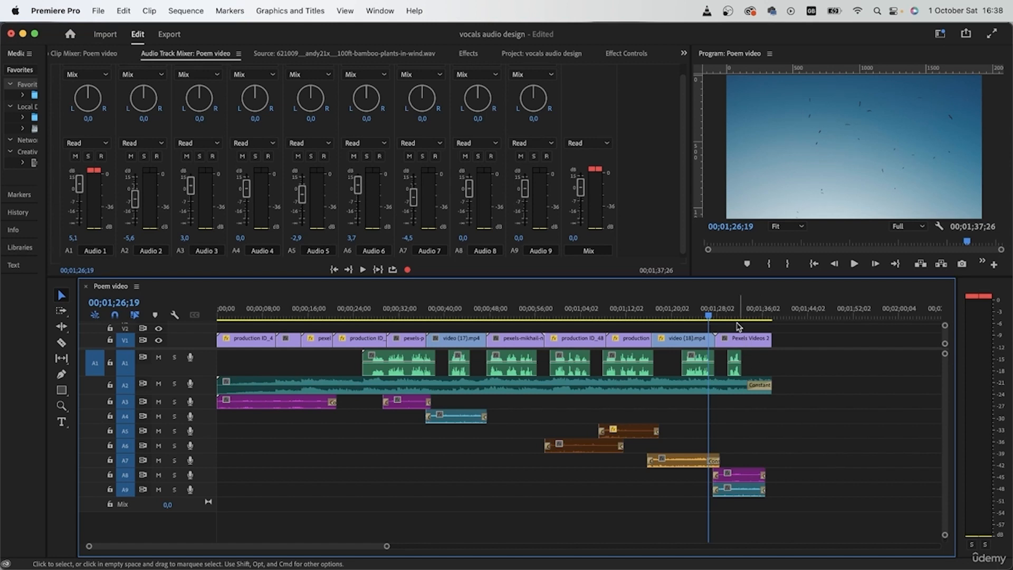
# - Play the closing section from 00;01;26;19 to 00;01;33;11 to check the Audio 8 and Audio 9 ambience
pyautogui.press('=')
pyautogui.press('=')
pyautogui.press('=')
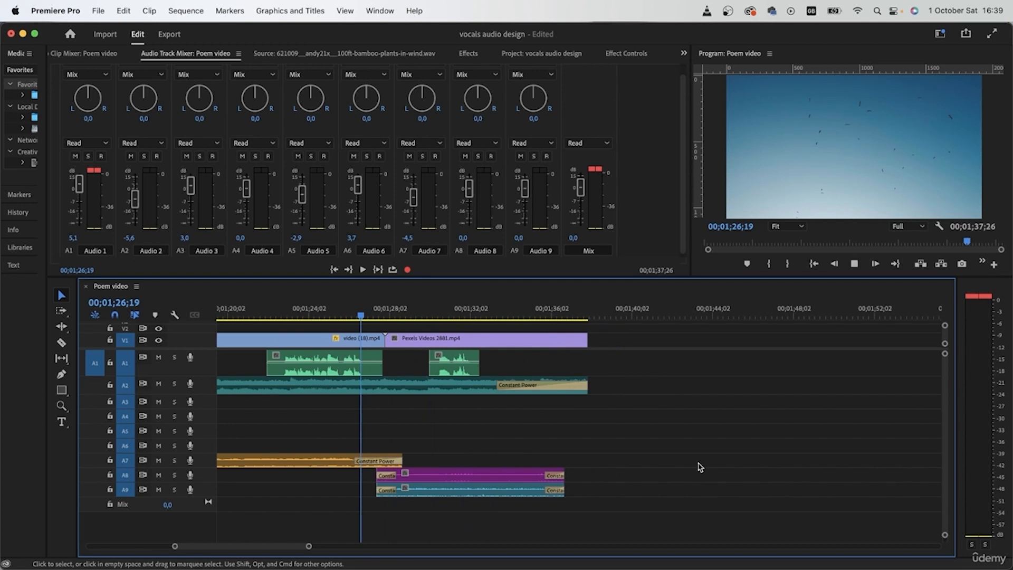
pyautogui.press('space')
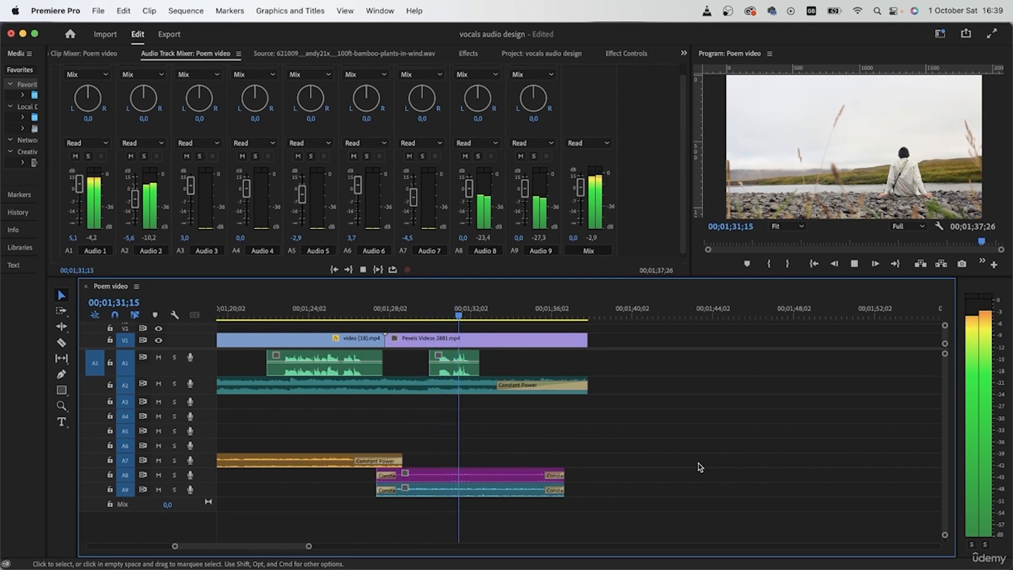
pyautogui.press('space')
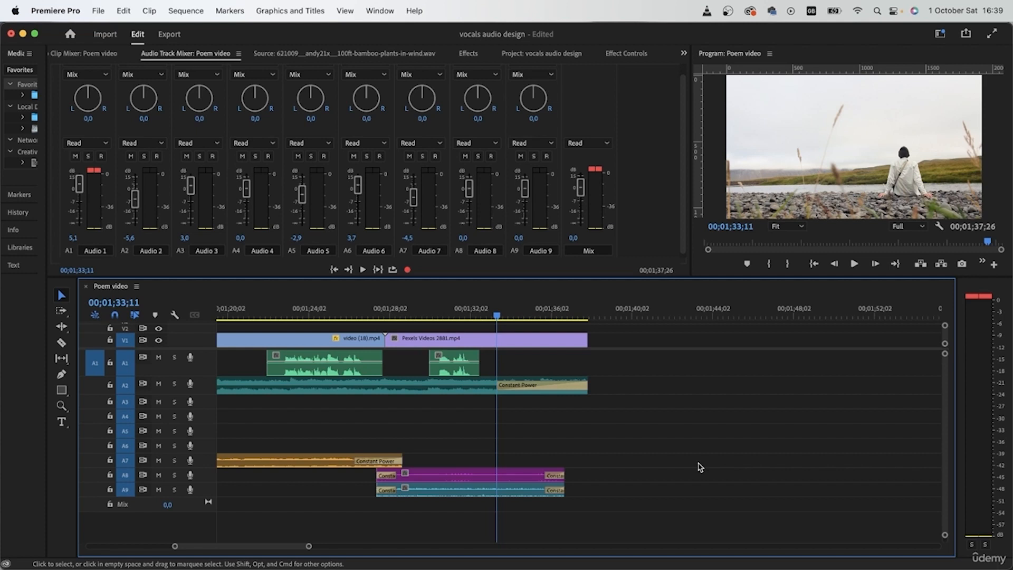
# - Replay the last vocal clip from 00;01;29;21 and place the playhead near its end at 00;01;32;01
pyautogui.moveTo(414, 313); pyautogui.dragTo(423, 313)
pyautogui.press('=')
pyautogui.press('=')
pyautogui.press('=')
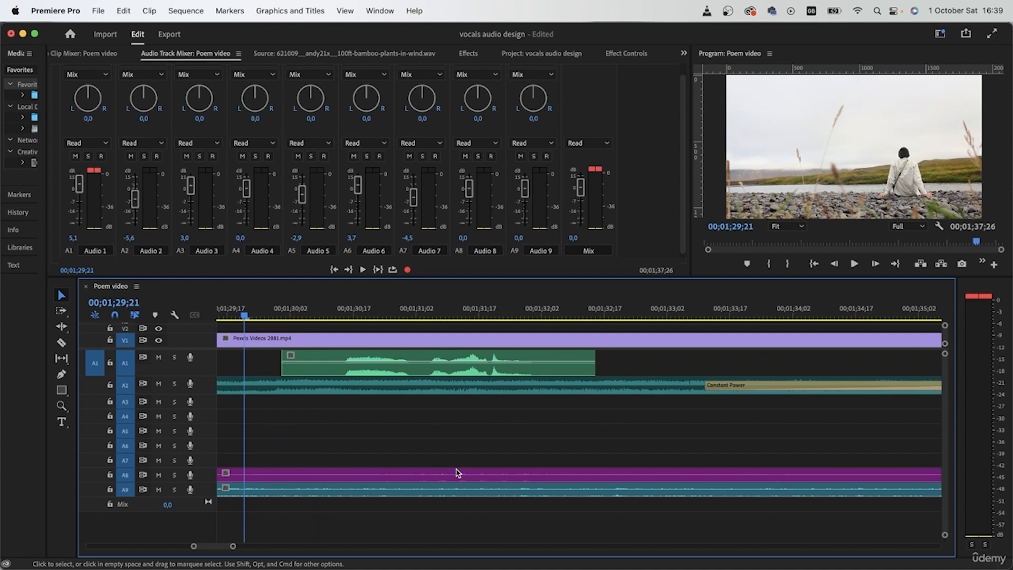
pyautogui.press('space')
pyautogui.click(500, 315)
pyautogui.click(537, 315)
pyautogui.click(535, 365)
# - Keyframe the Audio 9 bamboo wind clip's volume level at 00;01;32;08 and raise it to 5 dB at 00;01;32;14
pyautogui.moveTo(573, 449); pyautogui.dragTo(558, 523)
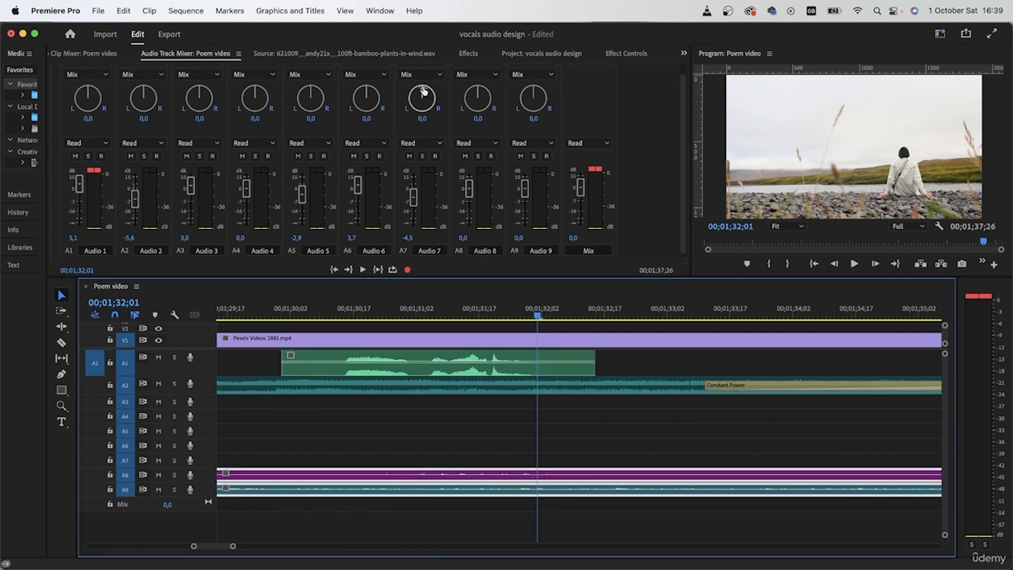
pyautogui.click(607, 58)
pyautogui.moveTo(538, 317); pyautogui.dragTo(568, 318)
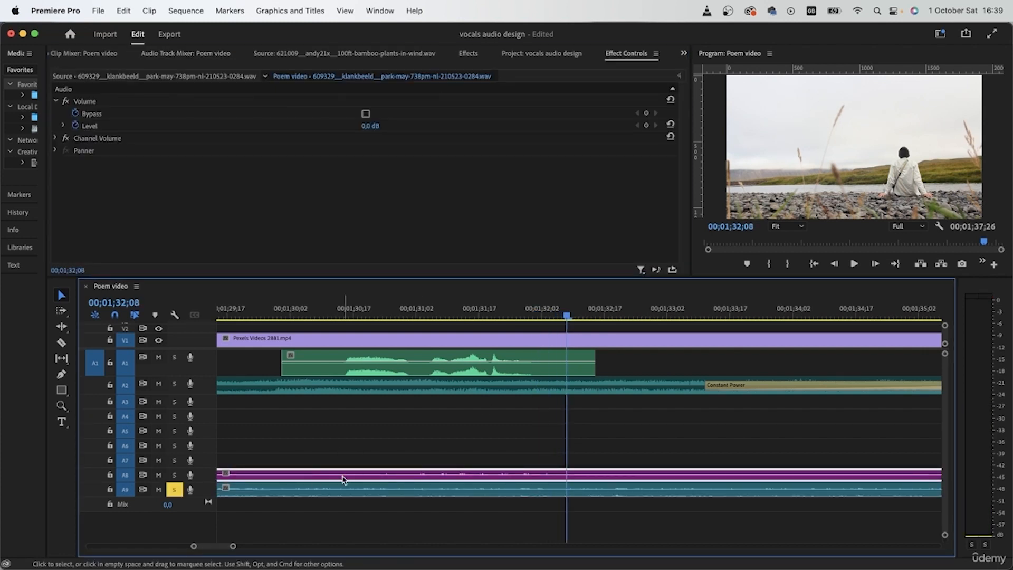
pyautogui.click(343, 490)
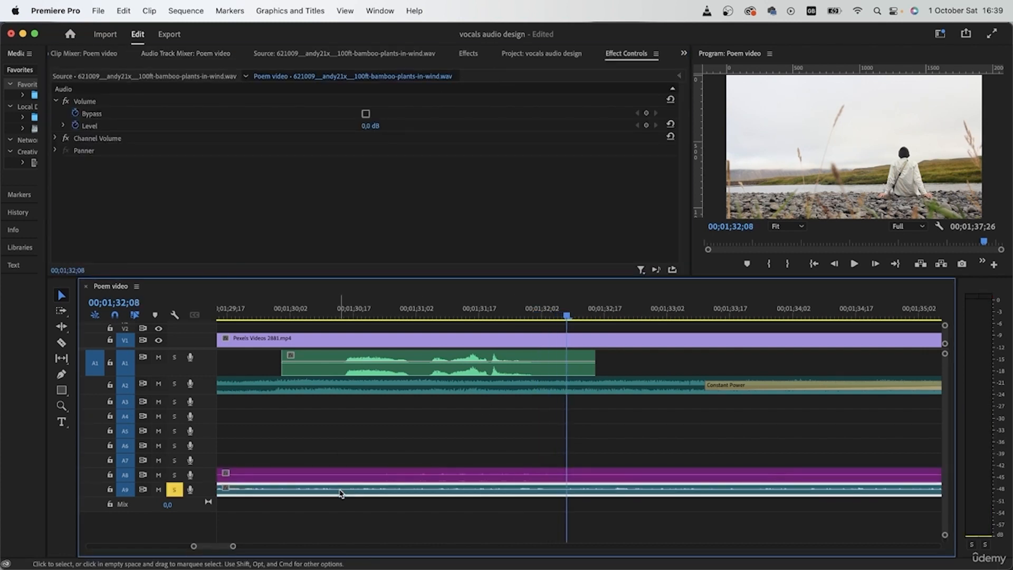
pyautogui.click(647, 125)
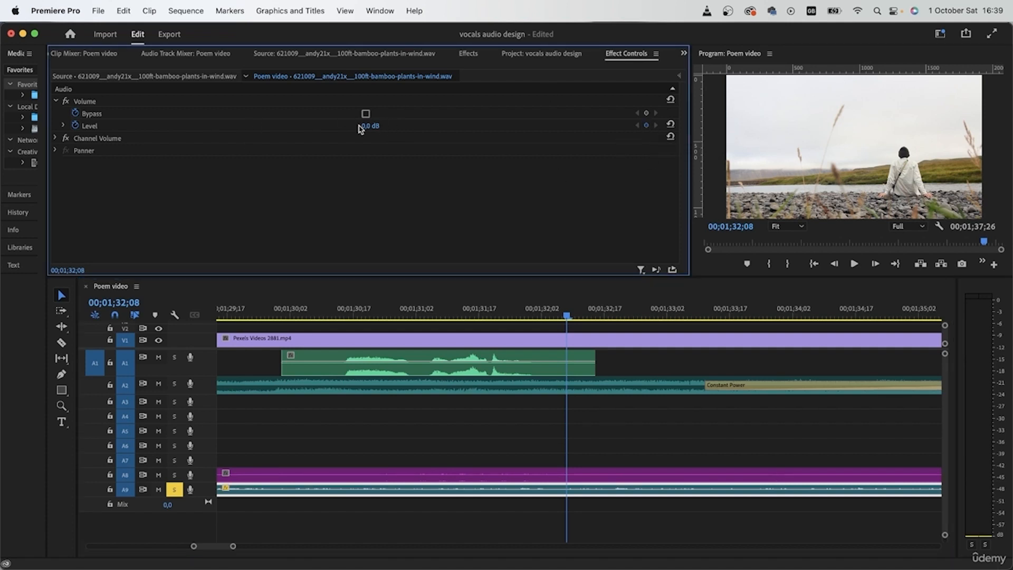
pyautogui.moveTo(568, 318); pyautogui.dragTo(591, 317)
pyautogui.click(369, 127)
pyautogui.press('Return')
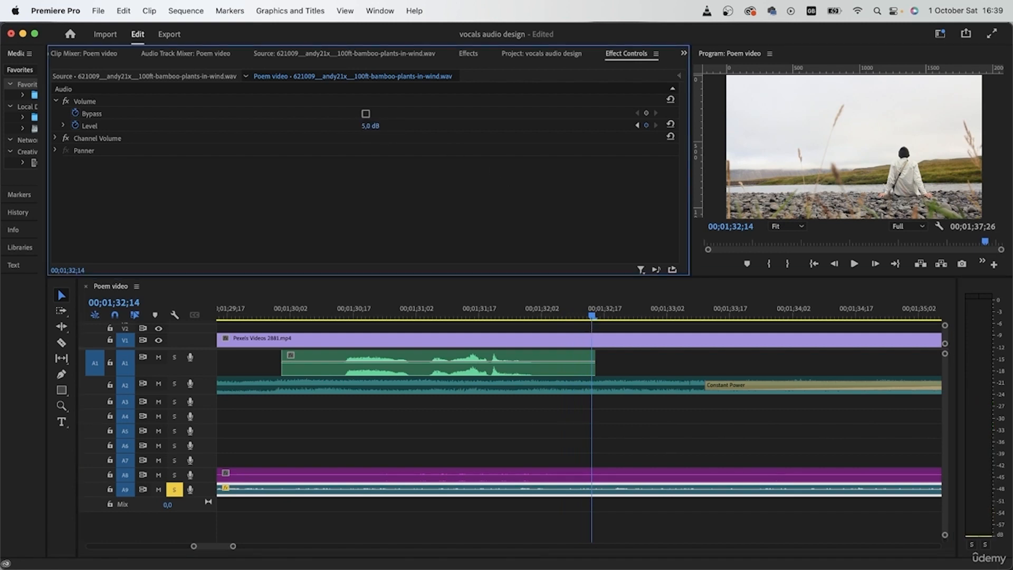
# - Play the soloed Audio 9 clip from 00;01;32;02 to 00;01;33;14 to check its volume ramp
pyautogui.hscroll(3, 733, 427)
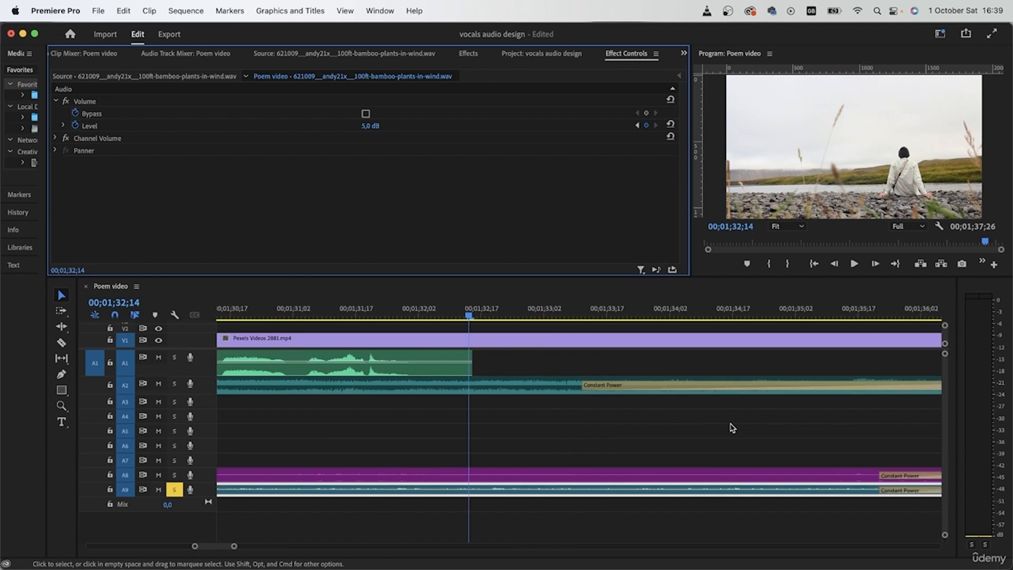
pyautogui.scroll(-4, 732, 428)
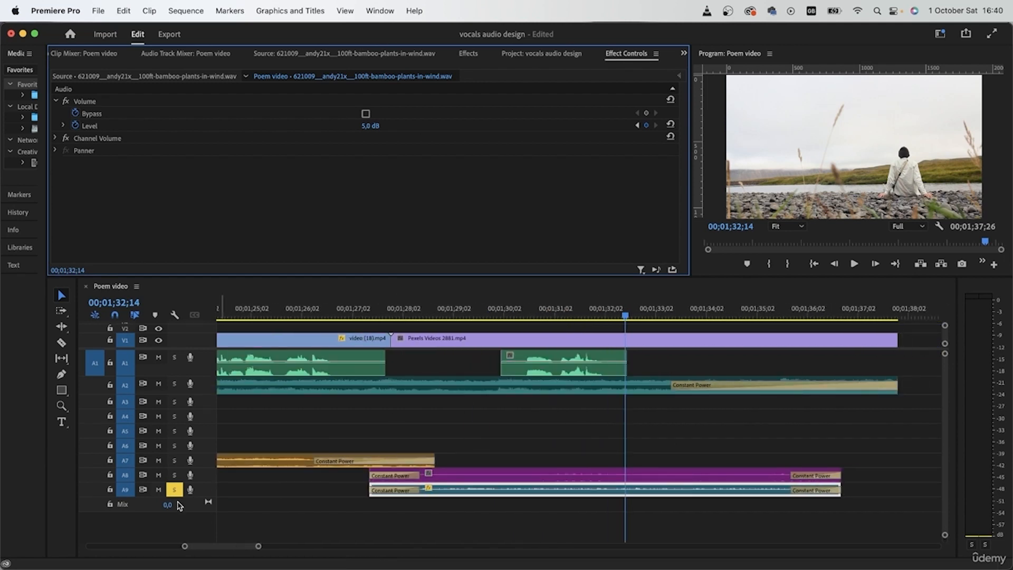
pyautogui.click(607, 313)
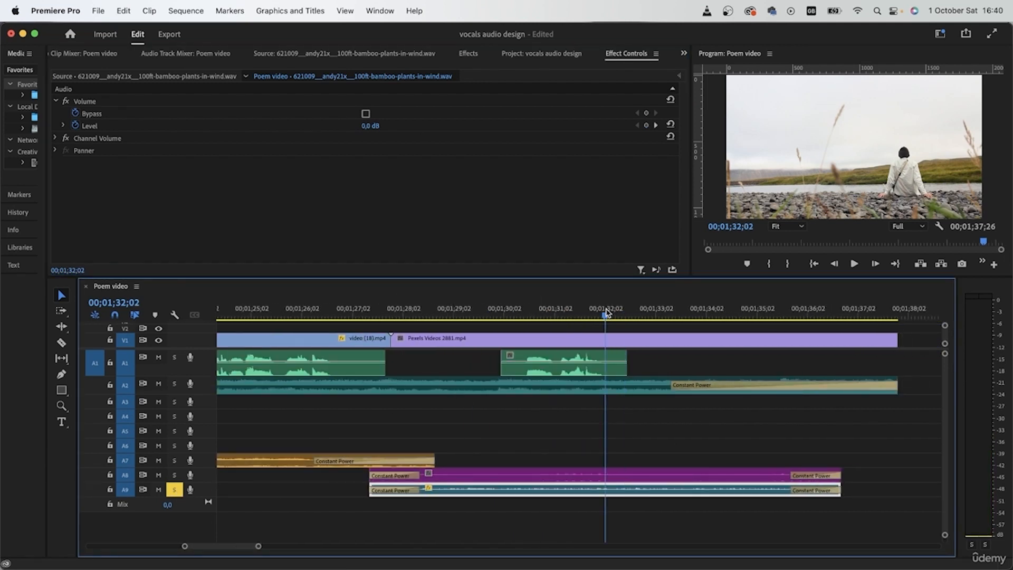
pyautogui.press('space')
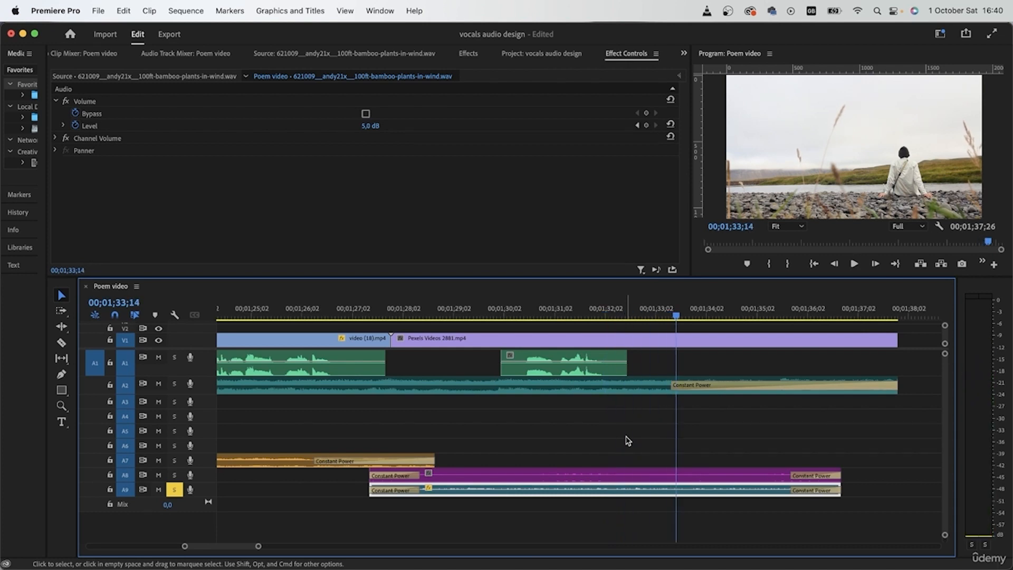
# - Show the Audio 9 clip's keyframe timeline and move its 5 dB level keyframe to 00;01;33;13 for a slower rise
pyautogui.moveTo(620, 313); pyautogui.dragTo(631, 315)
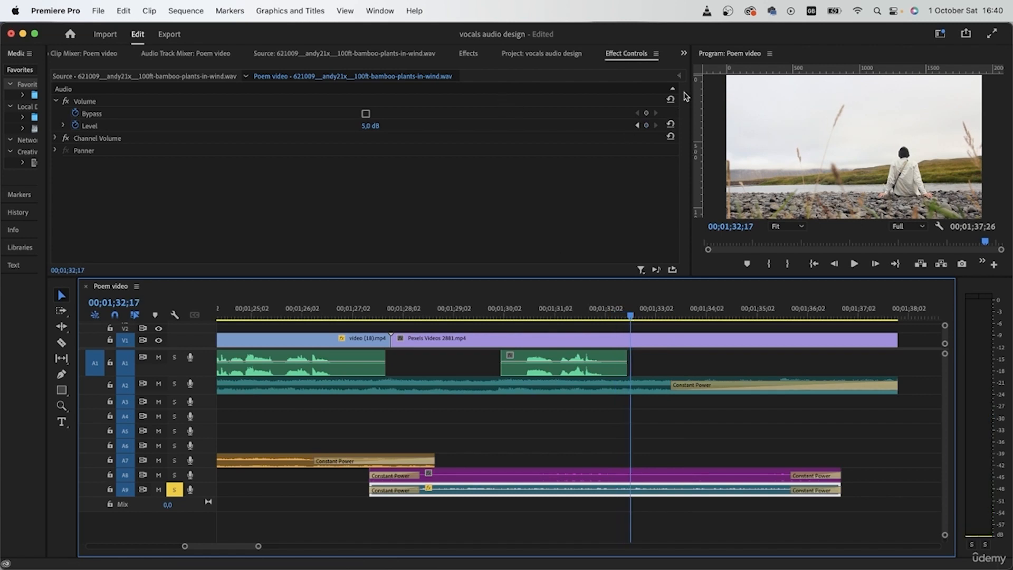
pyautogui.click(680, 76)
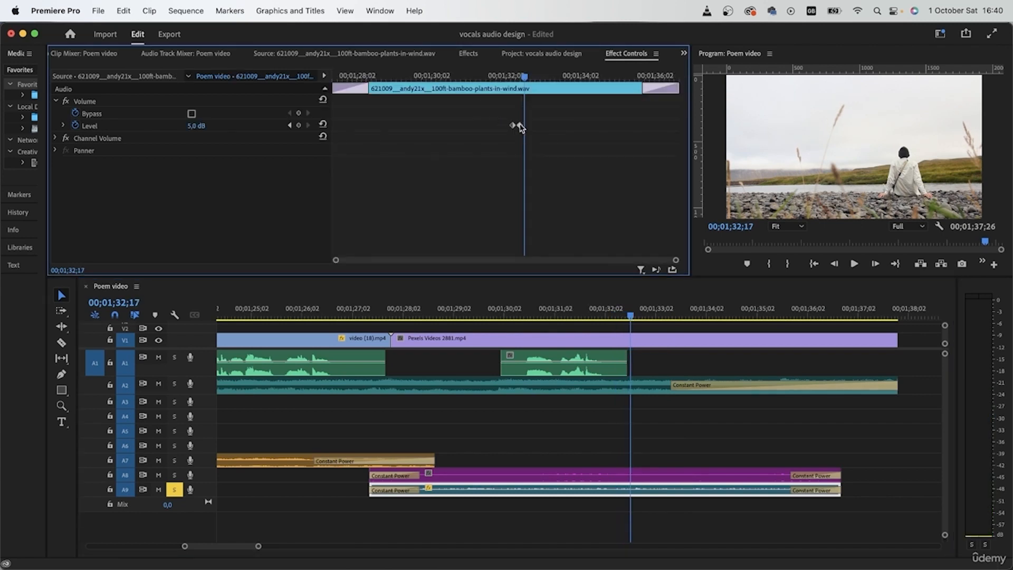
pyautogui.moveTo(525, 79)
pyautogui.mouseDown()
pyautogui.moveTo(499, 79)
pyautogui.moveTo(512, 79)
pyautogui.mouseUp()
pyautogui.moveTo(520, 127); pyautogui.dragTo(558, 133)
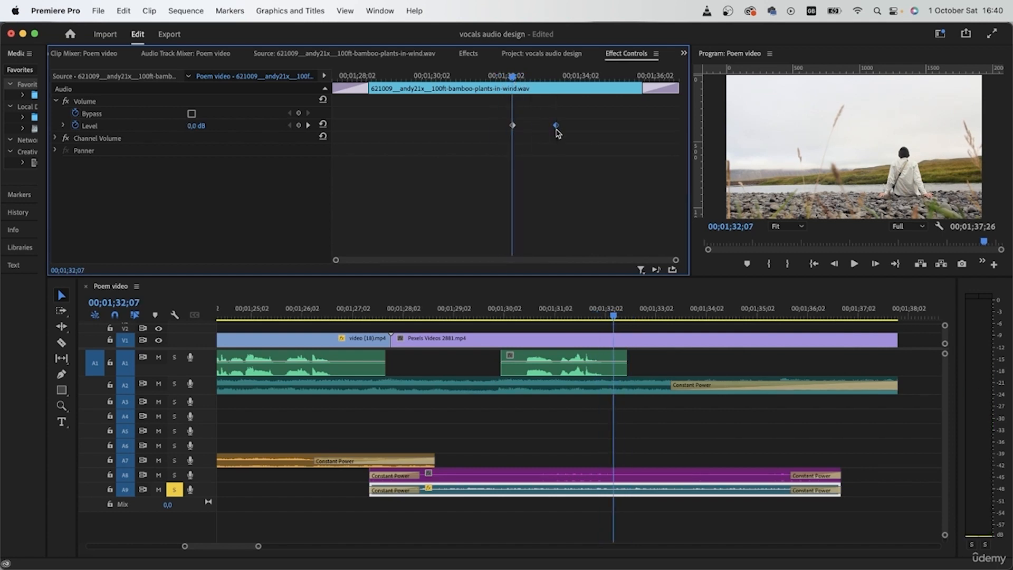
# - Play the Audio 9 clip from 00;01;31;13 to 00;01;34;10 to check the lengthened volume ramp
pyautogui.click(483, 78)
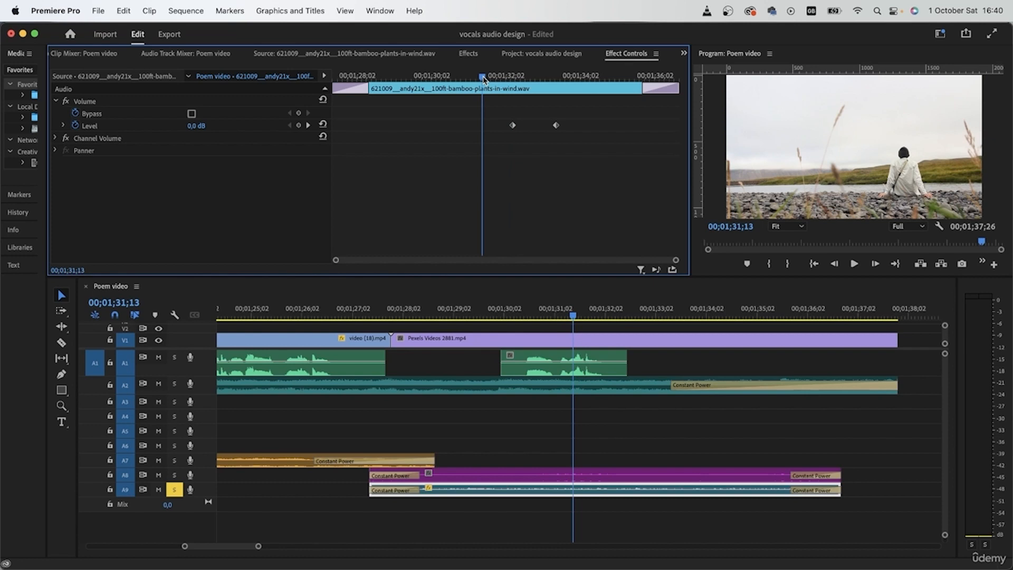
pyautogui.press('space')
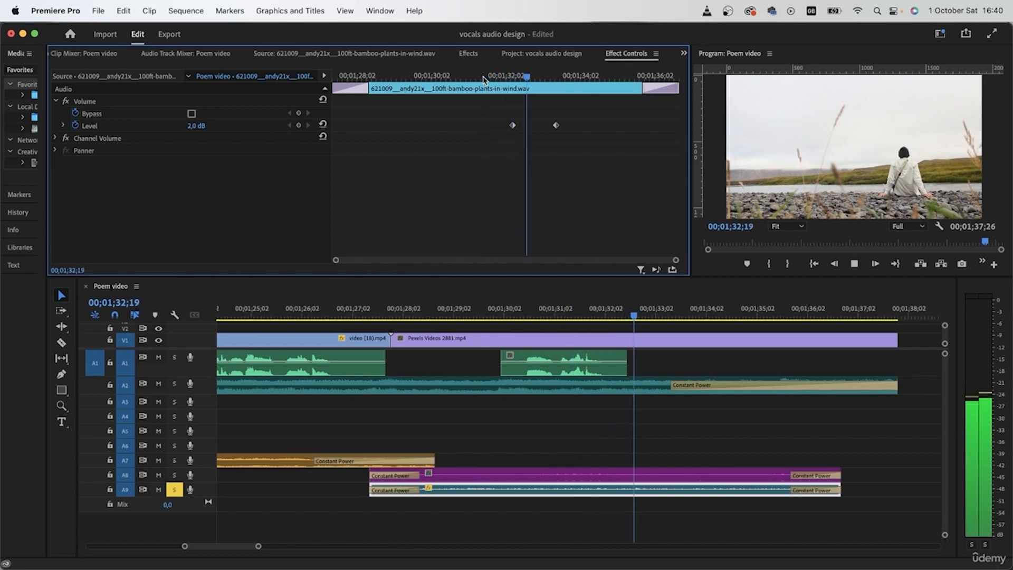
pyautogui.press('space')
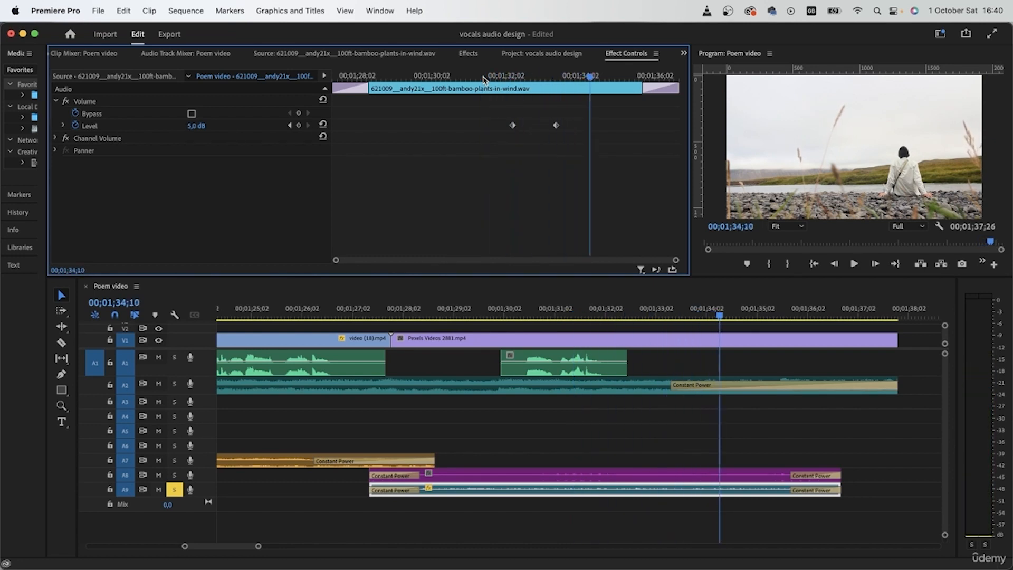
# - Keyframe the Audio 8 park ambience clip's level at 00;01;32;09 and raise it to 5 dB at 00;01;32;22
pyautogui.click(601, 475)
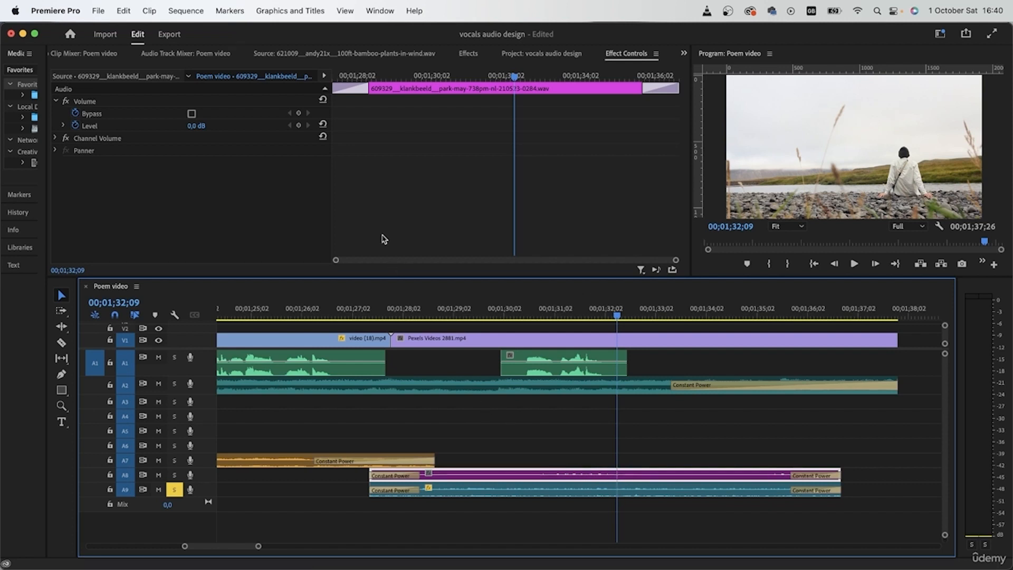
pyautogui.click(299, 126)
pyautogui.moveTo(514, 77); pyautogui.dragTo(530, 83)
pyautogui.click(196, 126)
pyautogui.write('5')
pyautogui.press('Return')
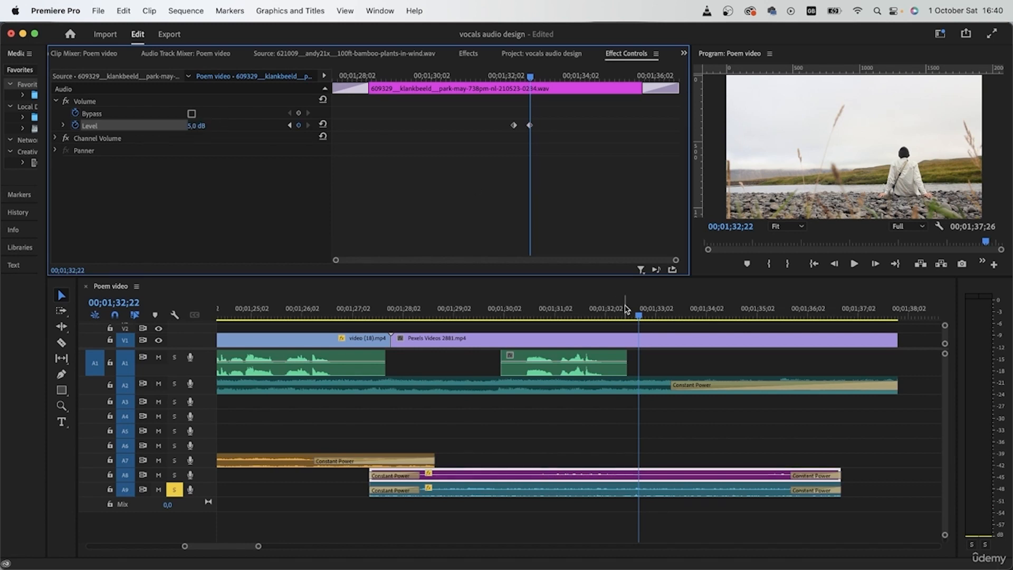
# - Move the Audio 8 clip's 5 dB level keyframe to 00;01;33;13 to align it with the Audio 9 keyframe
pyautogui.click(613, 310)
pyautogui.click(638, 489)
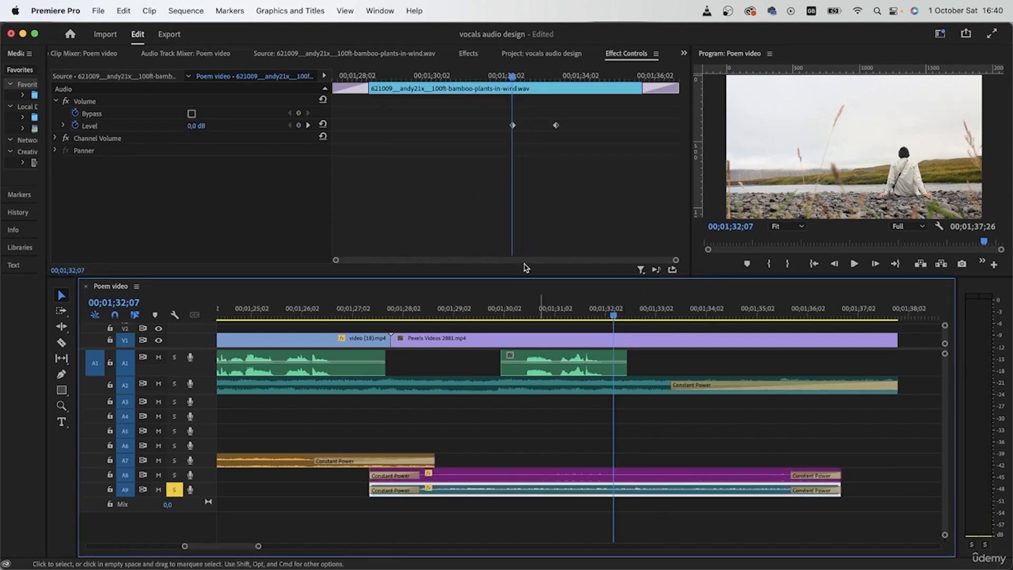
pyautogui.click(308, 126)
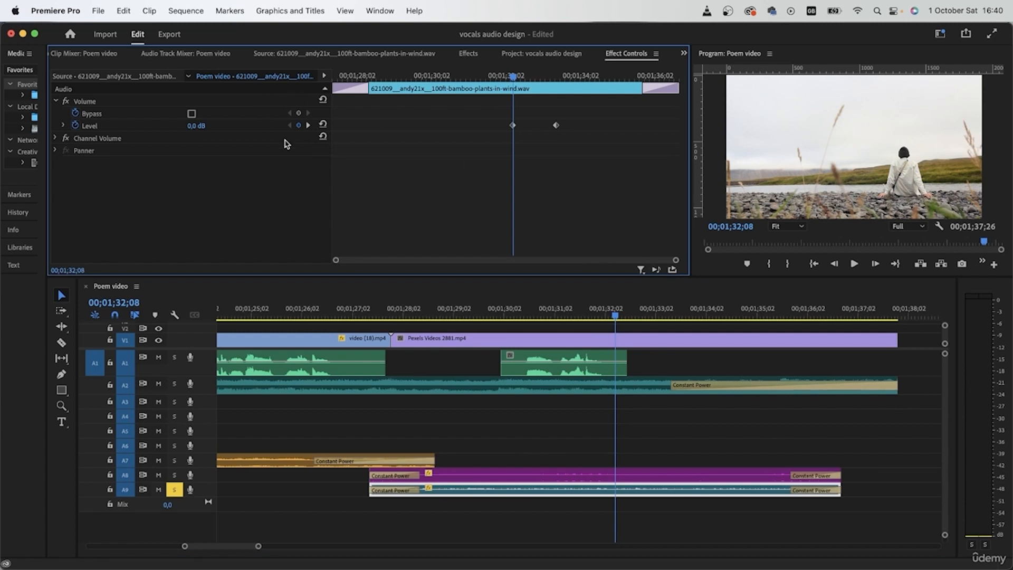
pyautogui.click(308, 125)
pyautogui.click(695, 474)
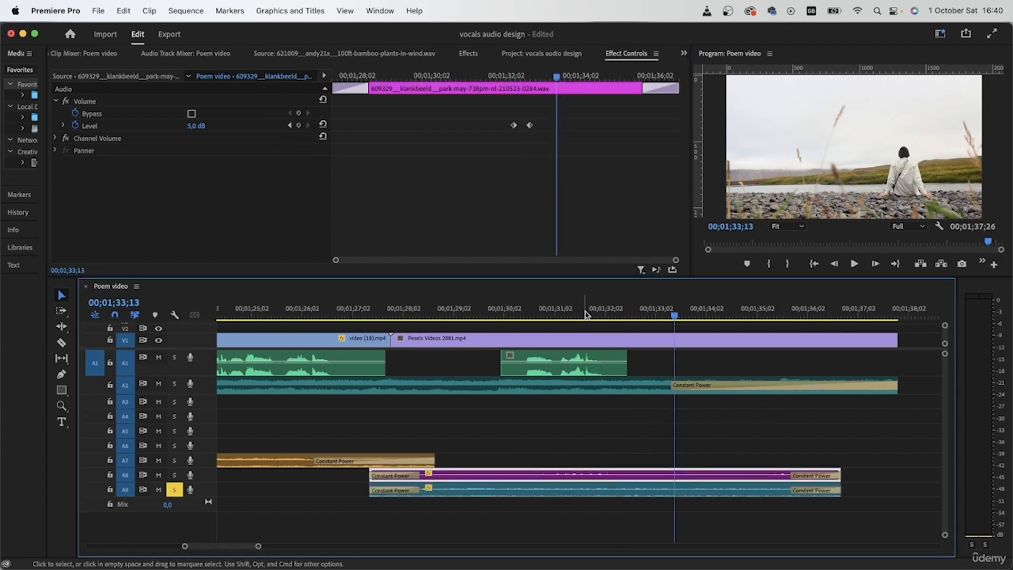
pyautogui.moveTo(530, 125); pyautogui.dragTo(557, 135)
# - Unsolo the Audio 9 track and play the full mix of the ending from 00;01;31;20 onward
pyautogui.click(502, 77)
pyautogui.click(174, 490)
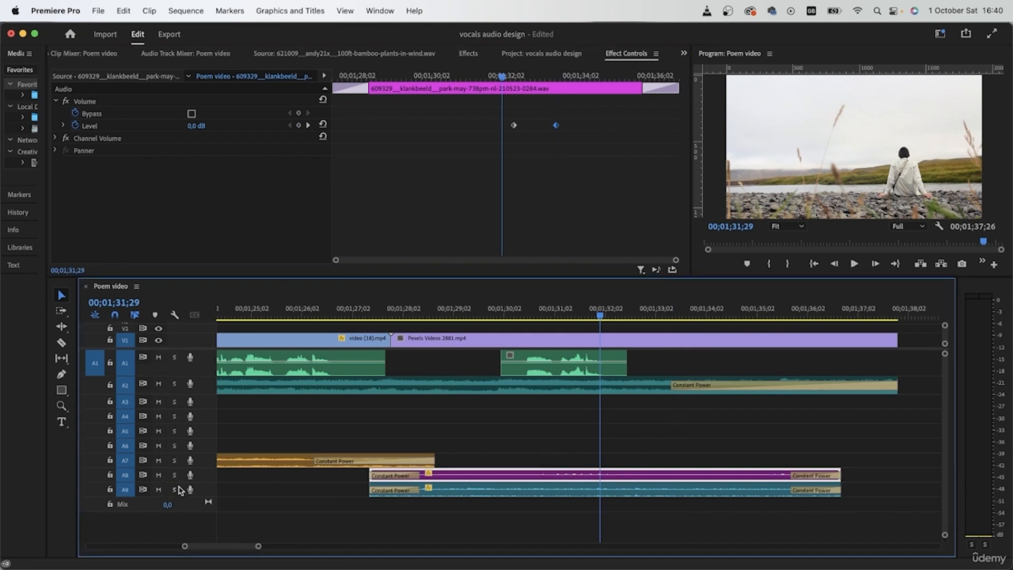
pyautogui.click(585, 315)
pyautogui.press('space')
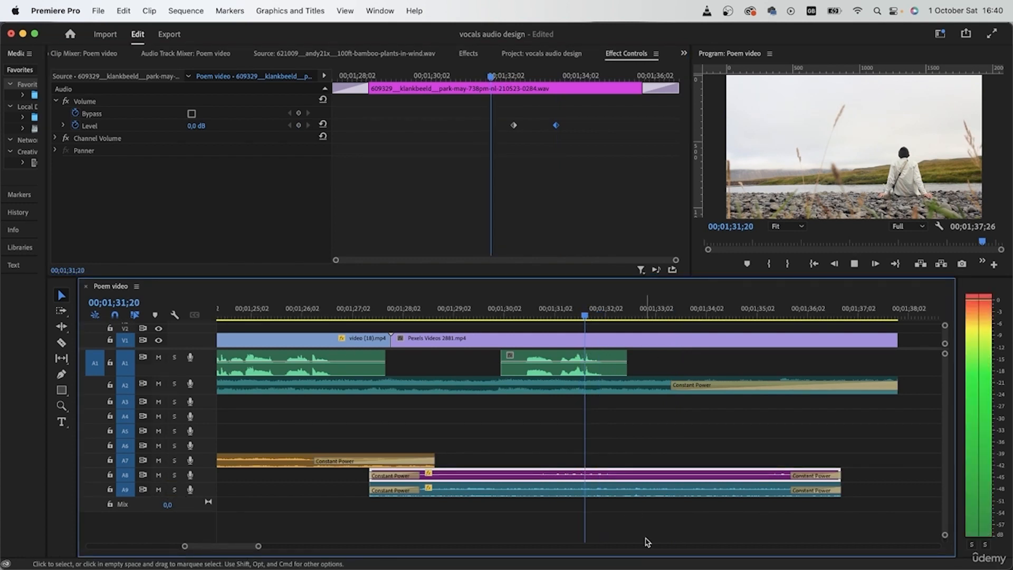
pyautogui.click(671, 542)
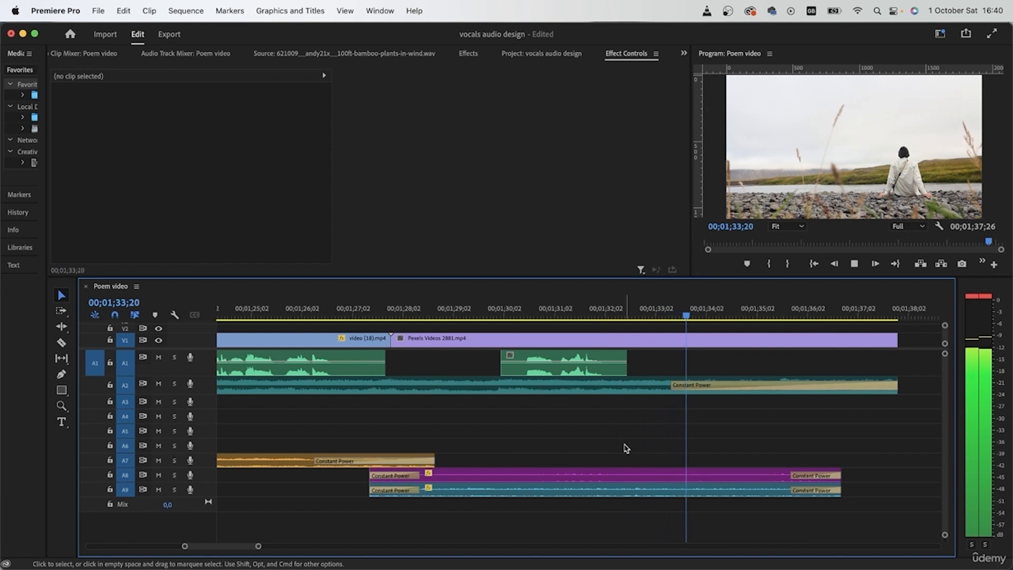
pyautogui.press('-')
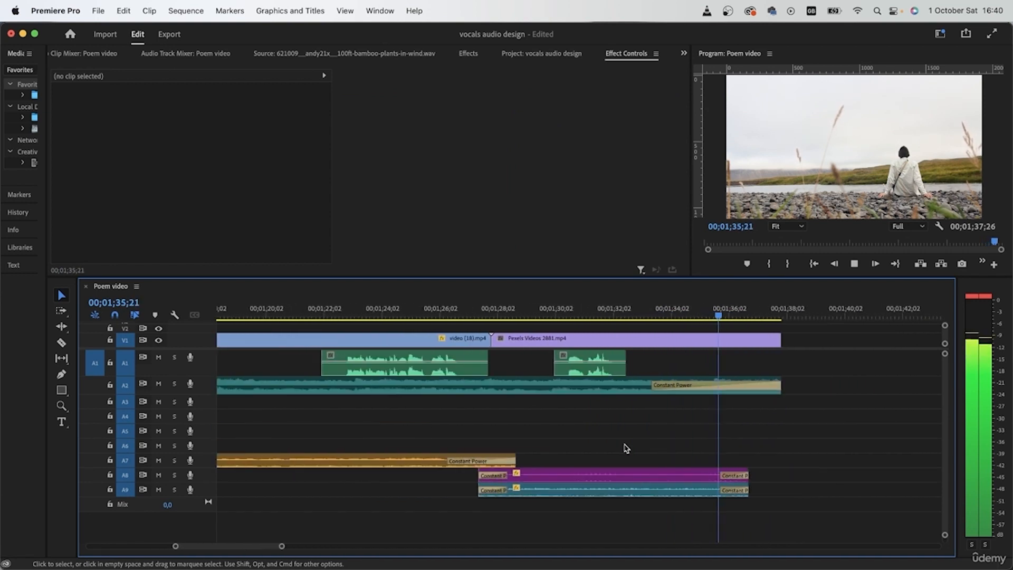
pyautogui.press('space')
# - Keyframe the Audio 2 piano music's level at 00;01;32;02 and raise it to 3 dB at 00;01;33;27
pyautogui.moveTo(599, 317)
pyautogui.mouseDown()
pyautogui.moveTo(532, 319)
pyautogui.moveTo(614, 318)
pyautogui.mouseUp()
pyautogui.click(634, 393)
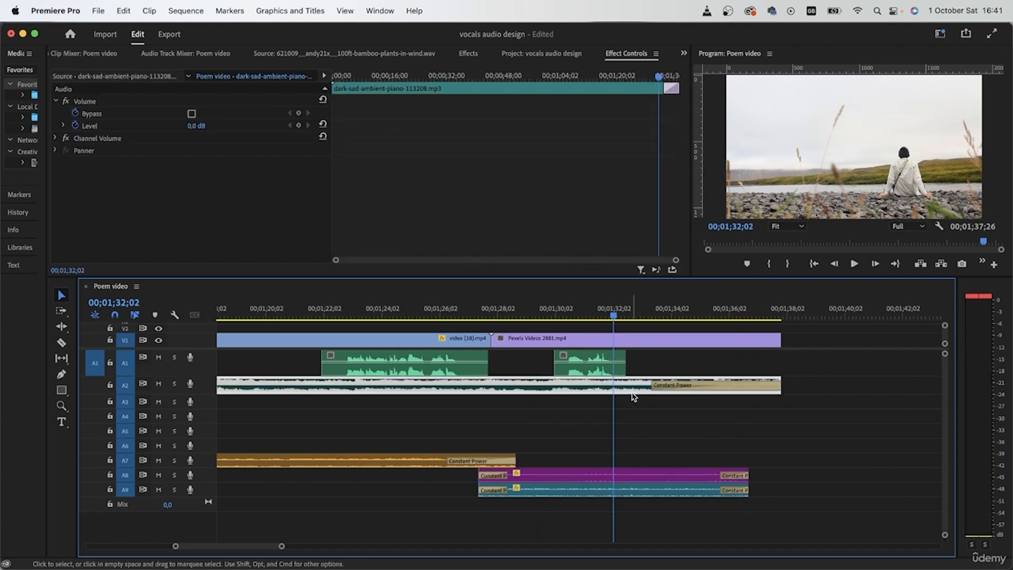
pyautogui.click(299, 125)
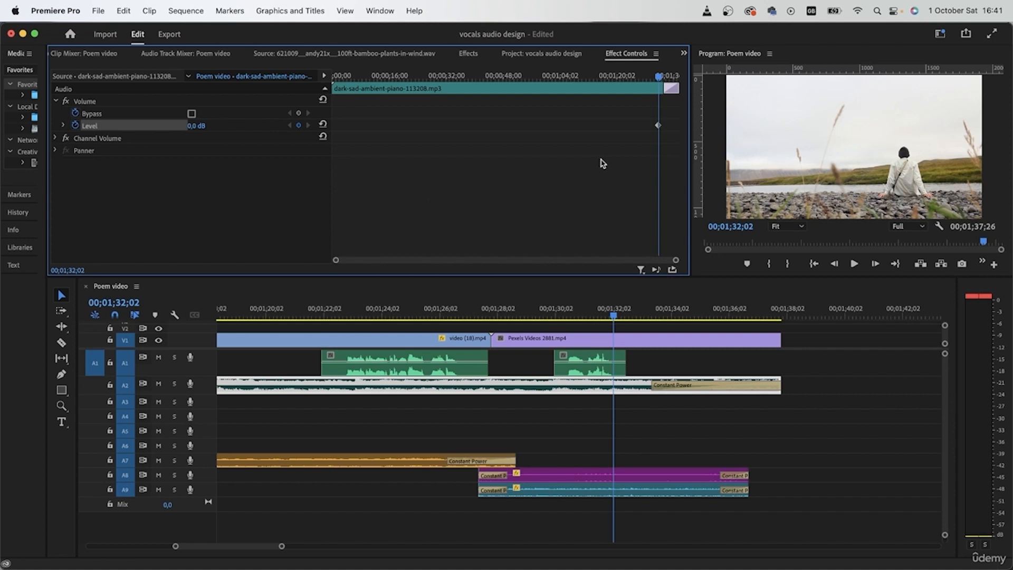
pyautogui.moveTo(659, 80); pyautogui.dragTo(665, 78)
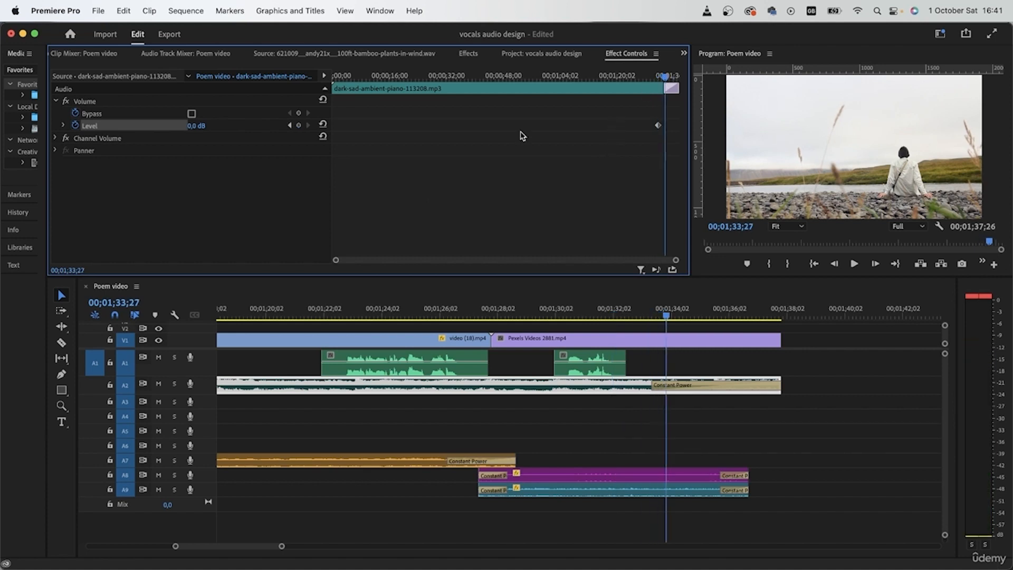
pyautogui.click(202, 125)
pyautogui.write('3')
pyautogui.press('Return')
# - Deselect the music clip and play the ending from 00;01;31;03 to 00;01;35;17 to check the music rise
pyautogui.click(585, 313)
pyautogui.click(733, 440)
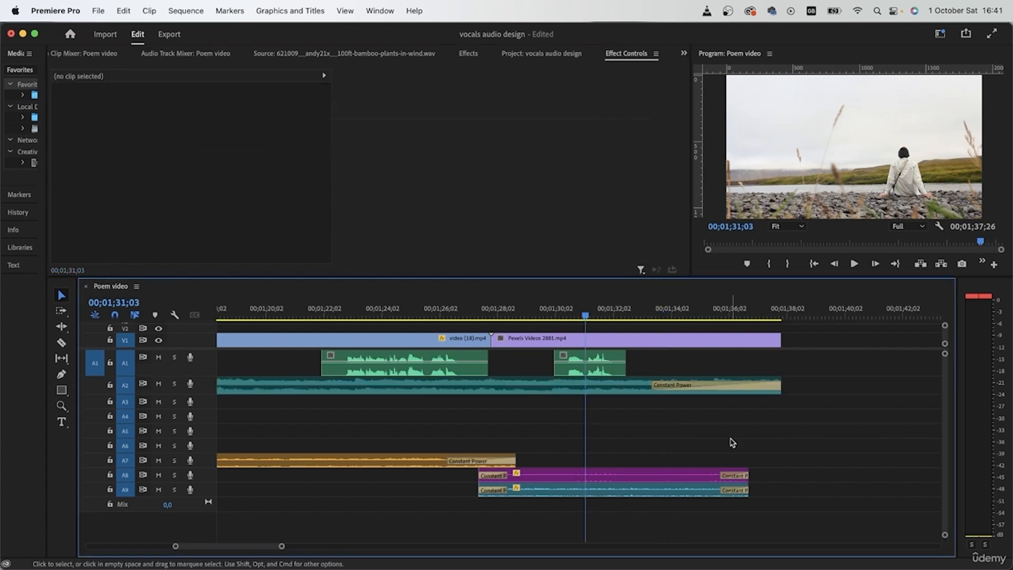
pyautogui.press('space')
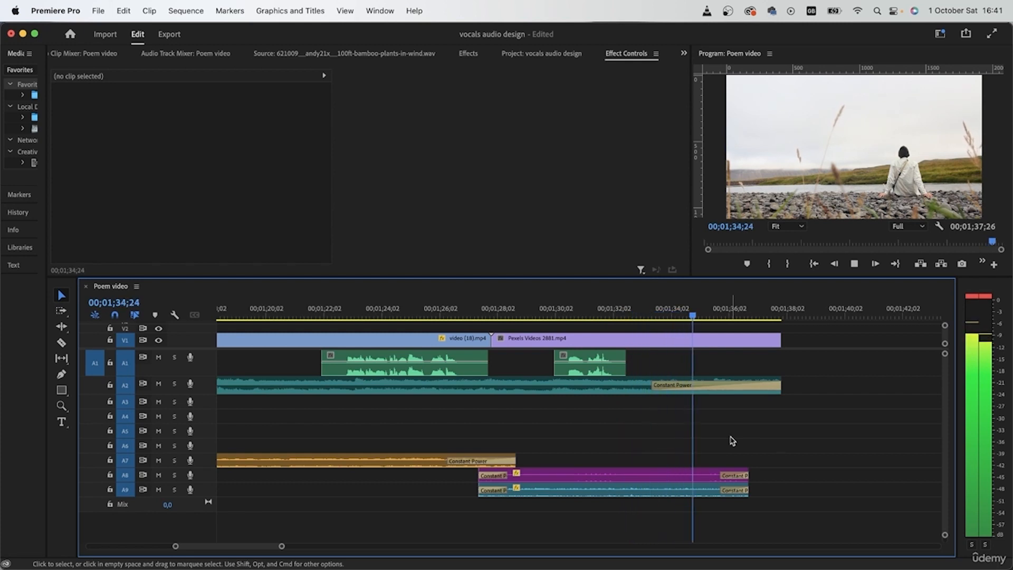
pyautogui.press('space')
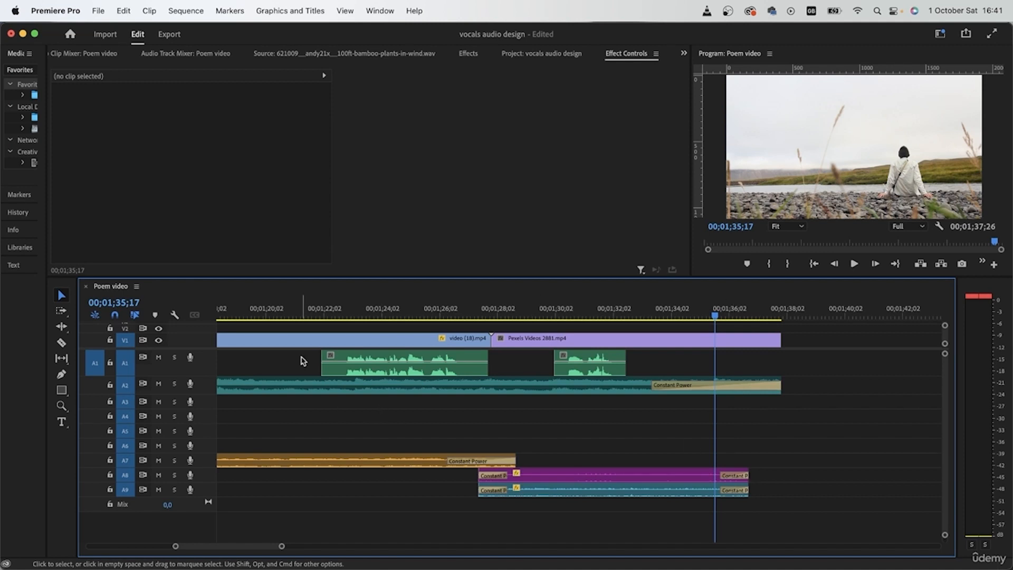
# - Examine the piano music's level around the vocal clip that starts after 00;01;21;20
pyautogui.click(313, 389)
pyautogui.click(312, 314)
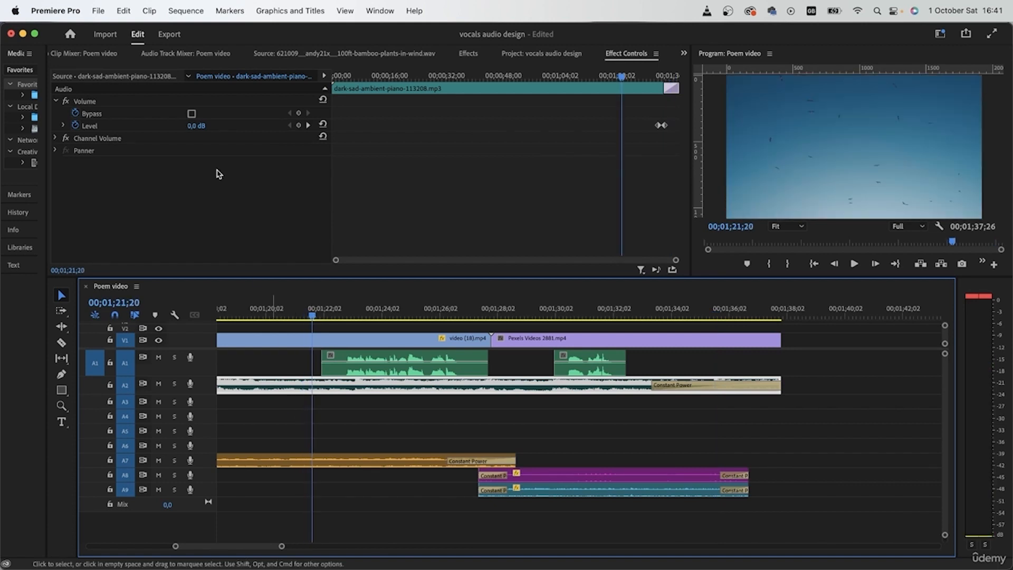
pyautogui.moveTo(312, 315); pyautogui.dragTo(383, 317)
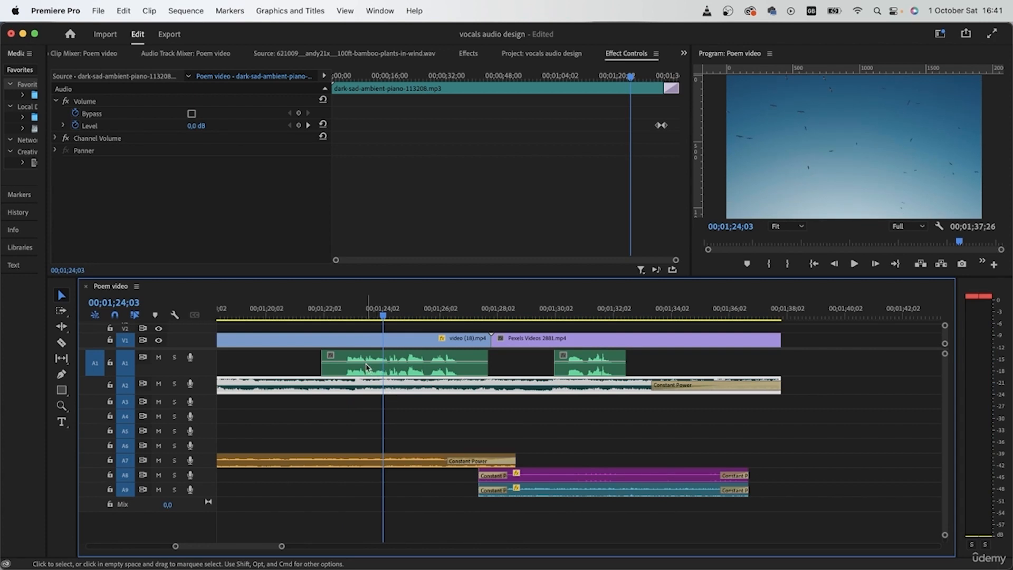
pyautogui.click(471, 311)
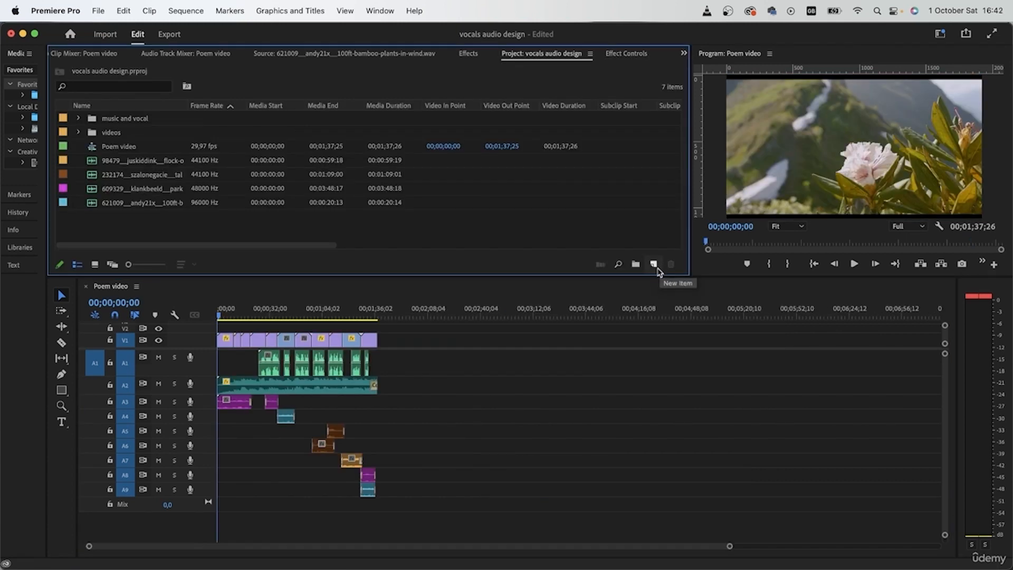
# - Nest all the video clips on the V1 track into a sequence named videos
pyautogui.click(654, 265)
pyautogui.moveTo(404, 336); pyautogui.dragTo(212, 342)
pyautogui.rightClick(222, 345)
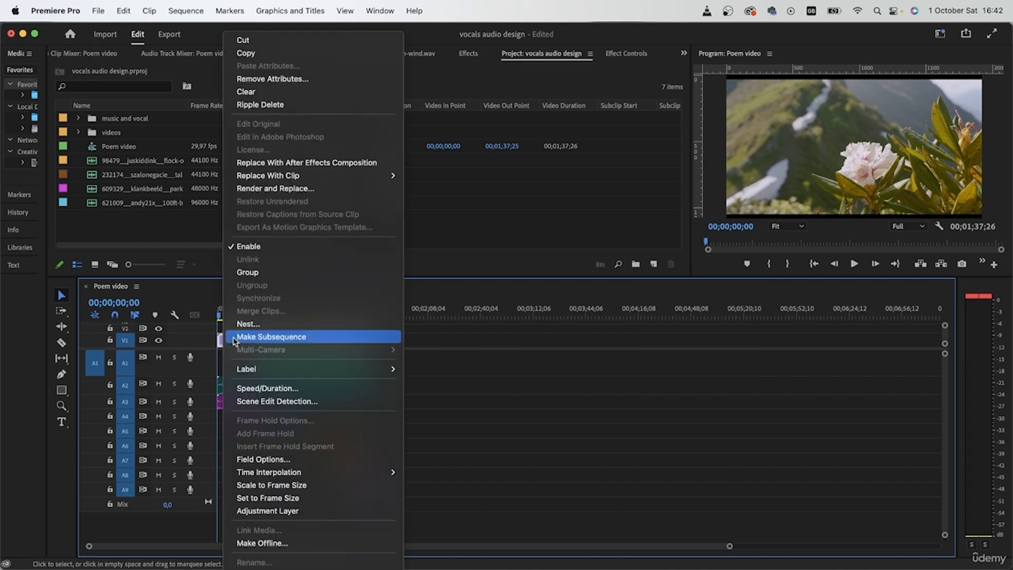
pyautogui.click(317, 323)
pyautogui.press('BackSpace')
pyautogui.write('video')
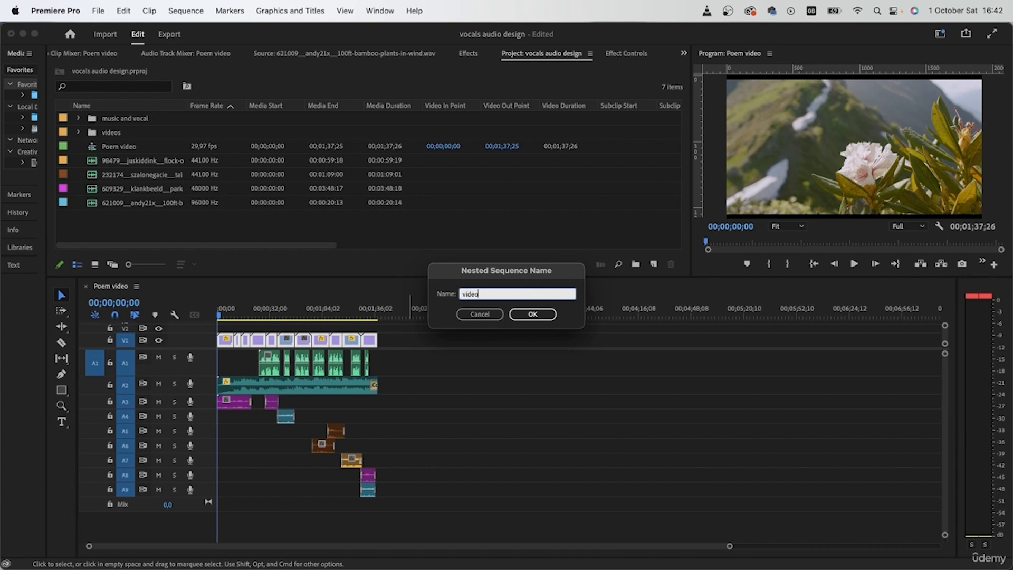
pyautogui.press('Return')
# - Apply the Crop effect to the nested videos clip on V1
pyautogui.click(301, 348)
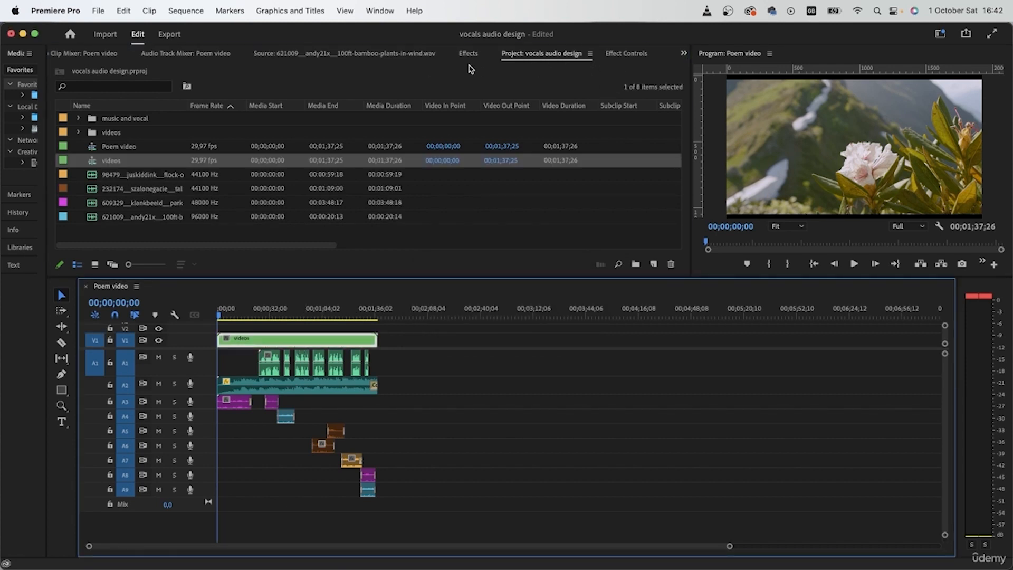
pyautogui.click(469, 53)
pyautogui.click(160, 71)
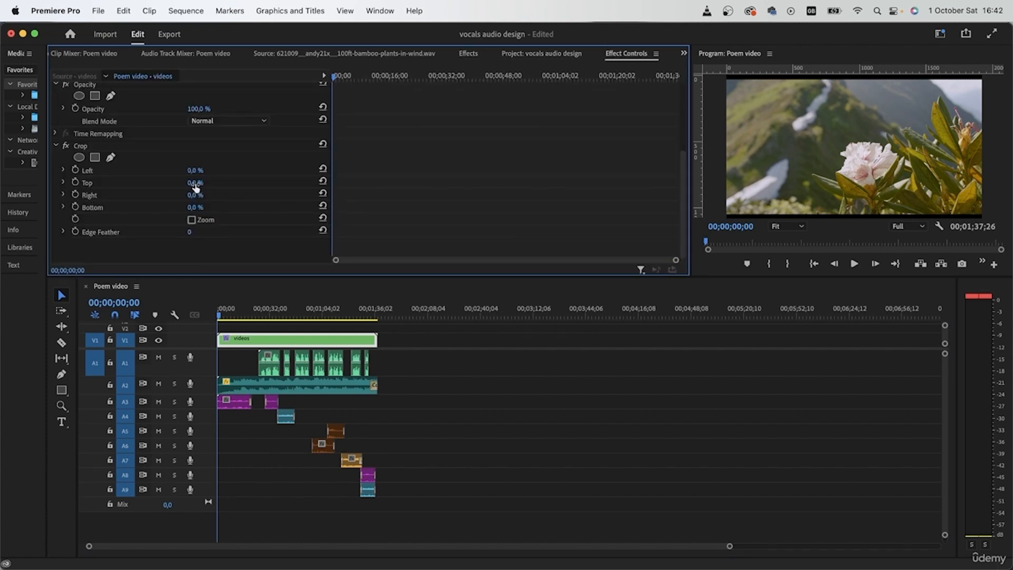
# - Set the Crop effect's Top and Bottom values to 5% on the nested videos clip
pyautogui.click(204, 180)
pyautogui.write('5')
pyautogui.press('Return')
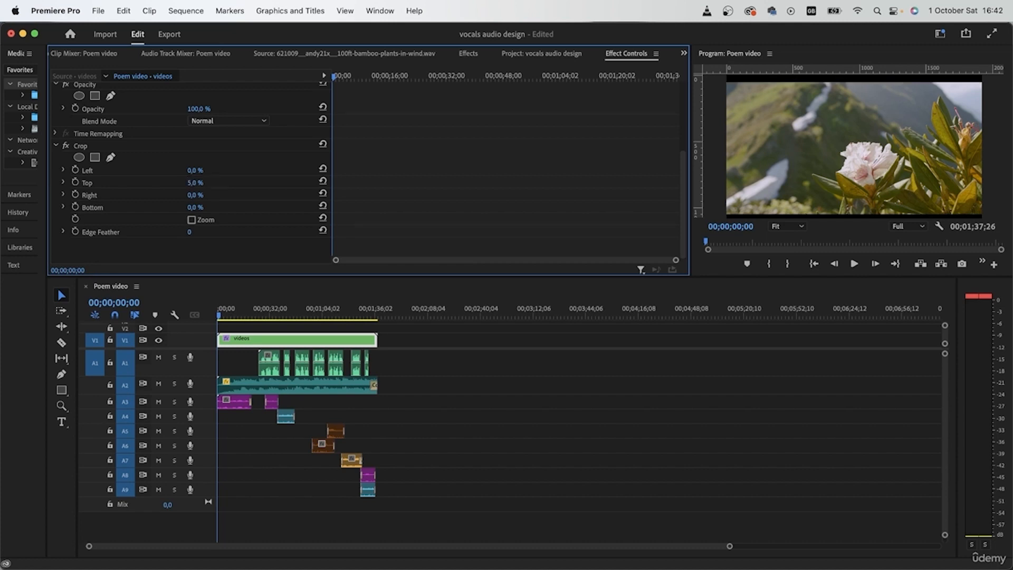
pyautogui.click(203, 205)
pyautogui.write('5')
pyautogui.press('Return')
# - Scrub through the cropped sequence and play its opening and its ending from about 00;01;34 to check the picture
pyautogui.moveTo(248, 312); pyautogui.dragTo(270, 313)
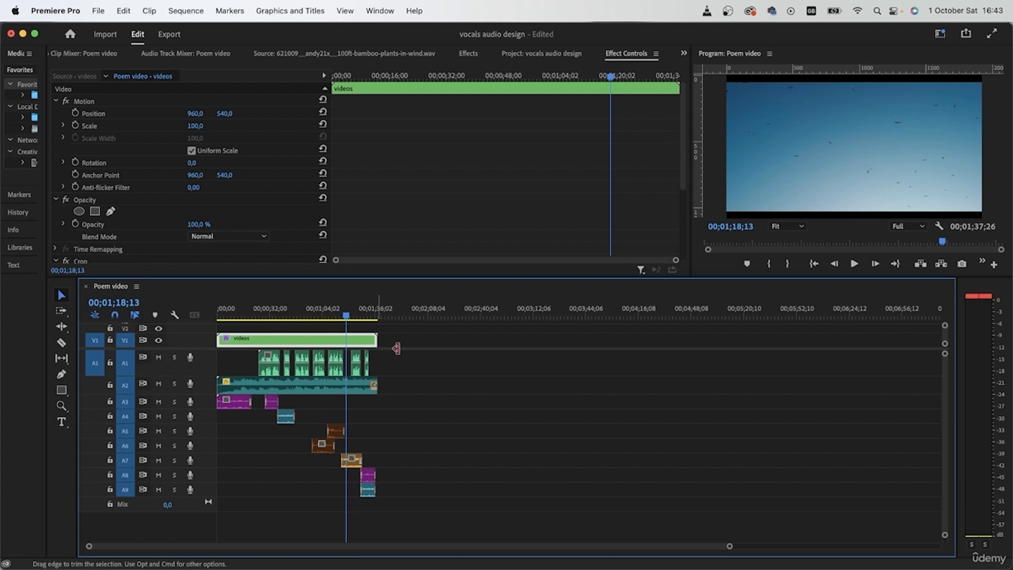
pyautogui.moveTo(226, 315); pyautogui.dragTo(183, 318)
pyautogui.press('space')
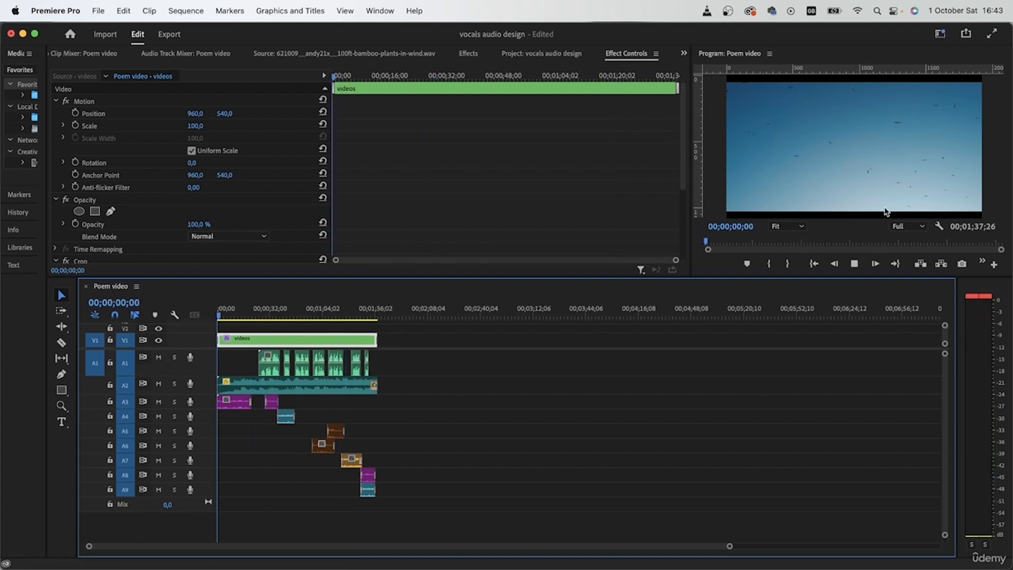
pyautogui.click(372, 315)
pyautogui.press('space')
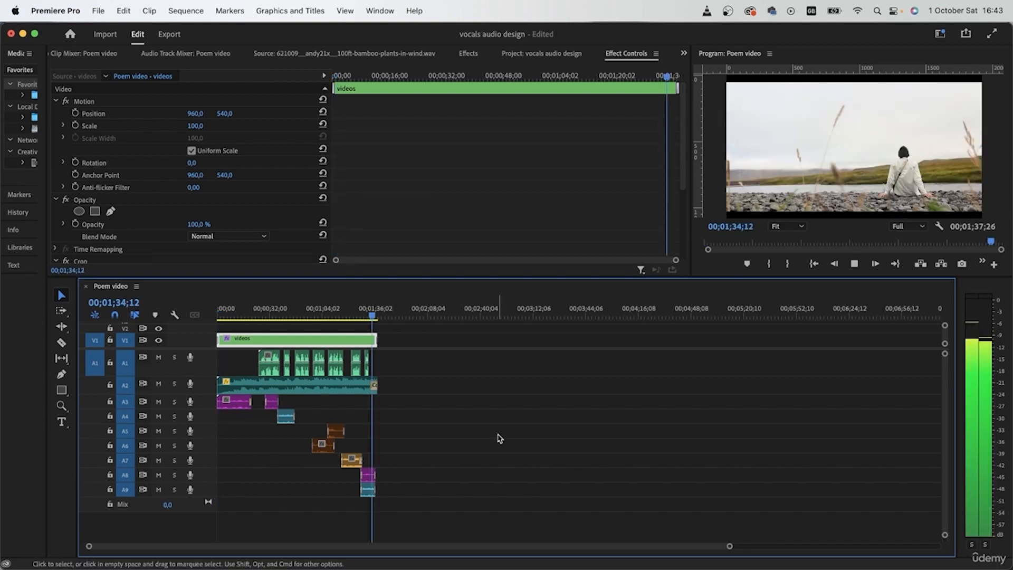
# - Lengthen the Cross Dissolve at the end of the nested videos clip to 00;00;04;15, starting with the music's fade-out
pyautogui.press('\\')
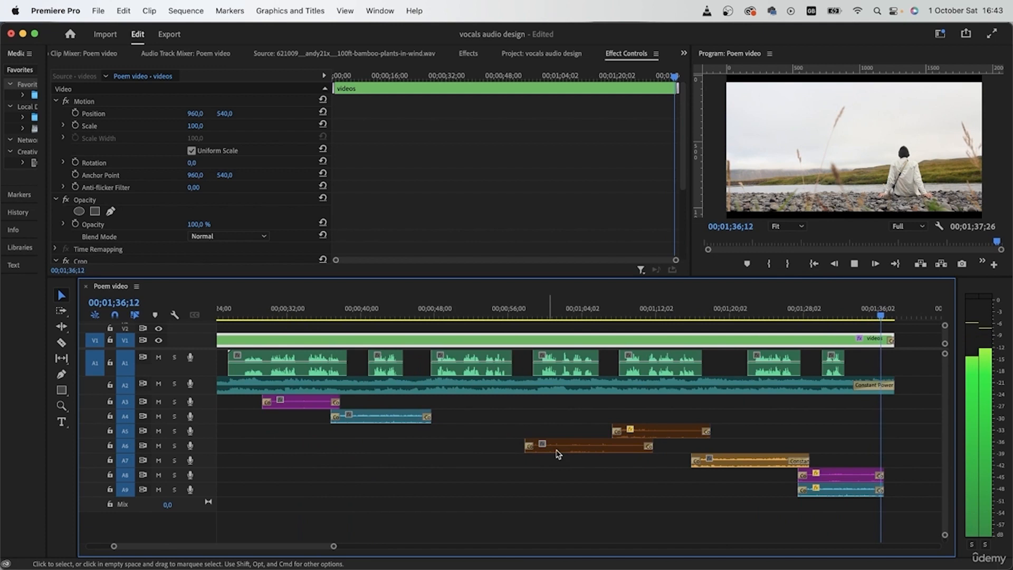
pyautogui.hscroll(5, 600, 445)
pyautogui.press('=')
pyautogui.moveTo(610, 341); pyautogui.dragTo(531, 341)
# - Play the ending from about 00;01;33 with nothing selected to check the closing fade of picture and sound
pyautogui.click(519, 312)
pyautogui.press('space')
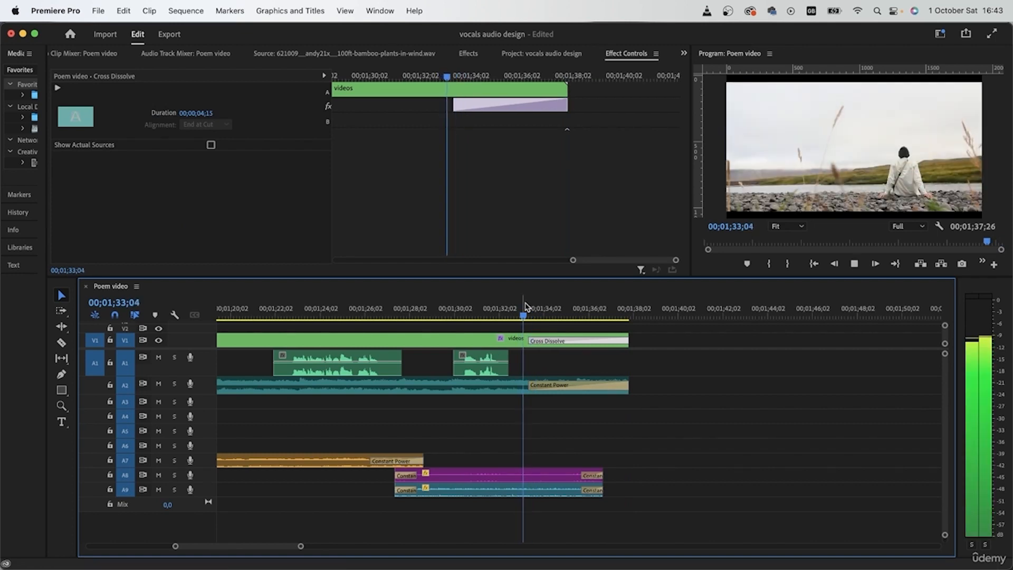
pyautogui.click(662, 409)
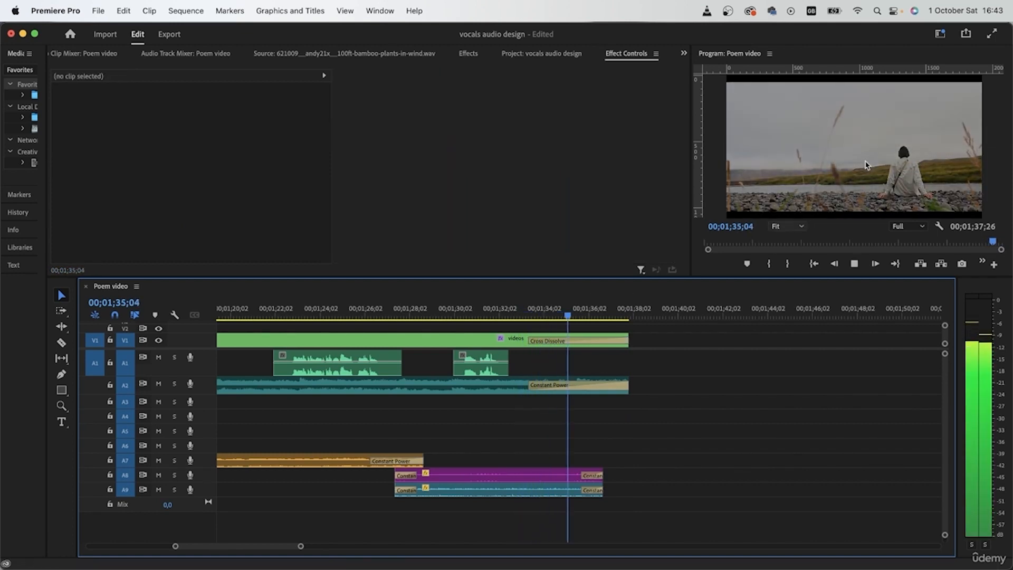